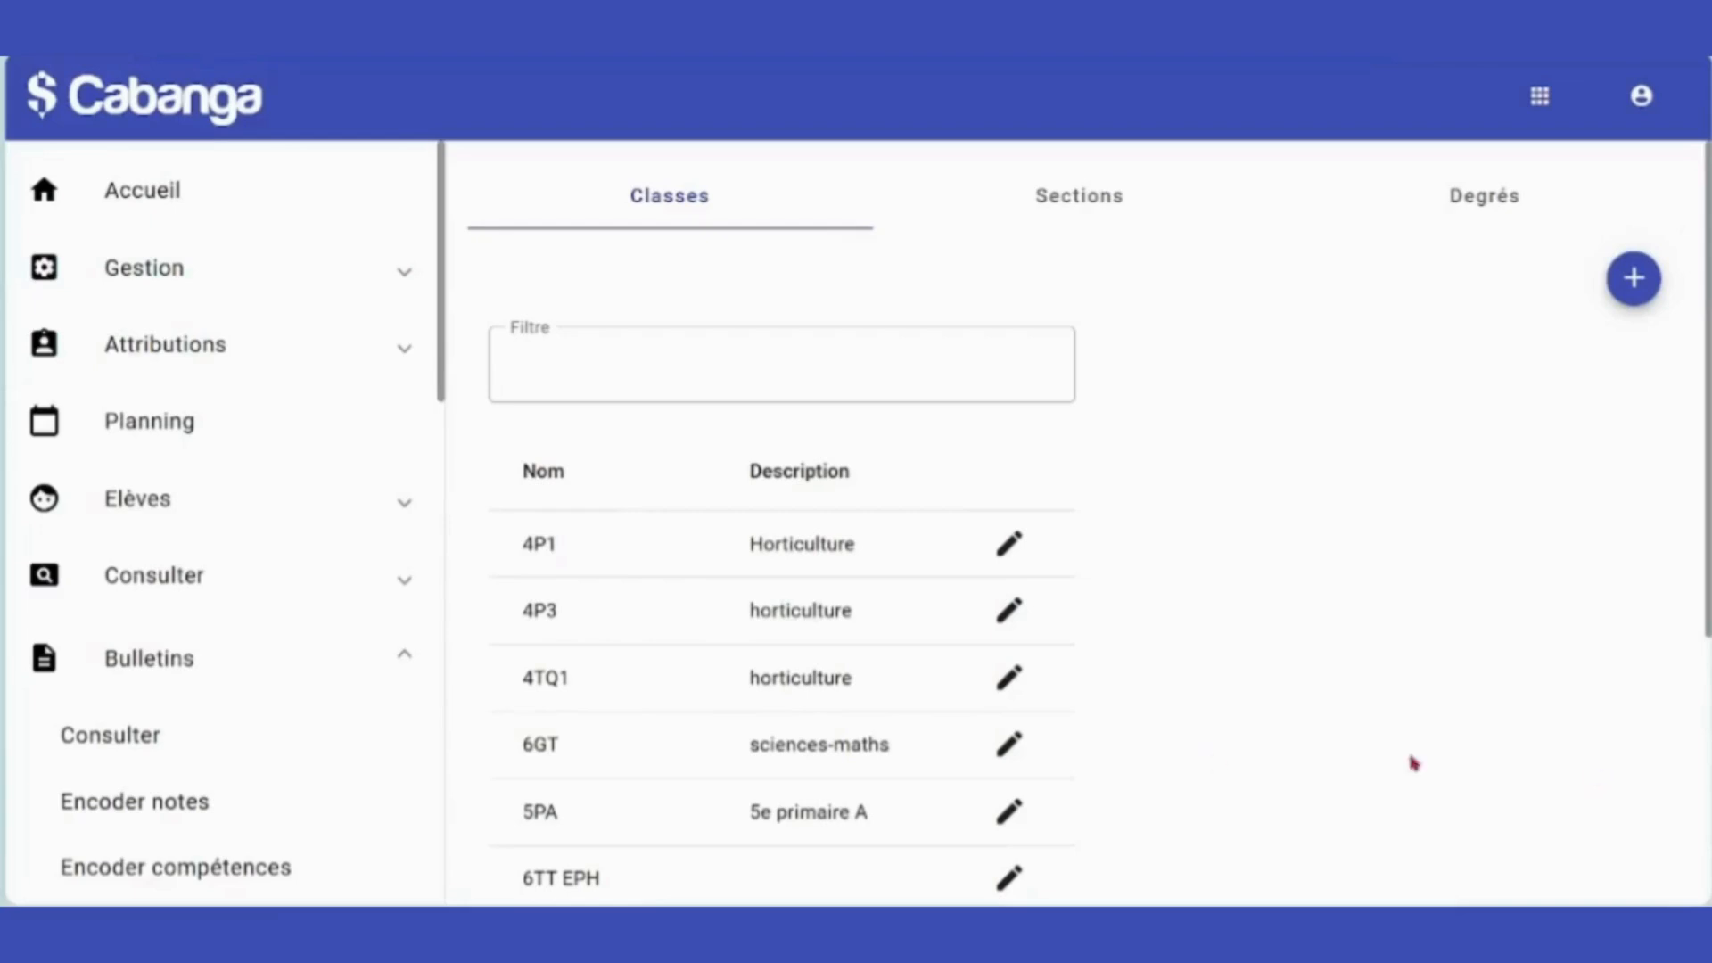
# Browse the Classes page, its Degrés and Sections tabs, then return to the class list.
pyautogui.click(162, 283)
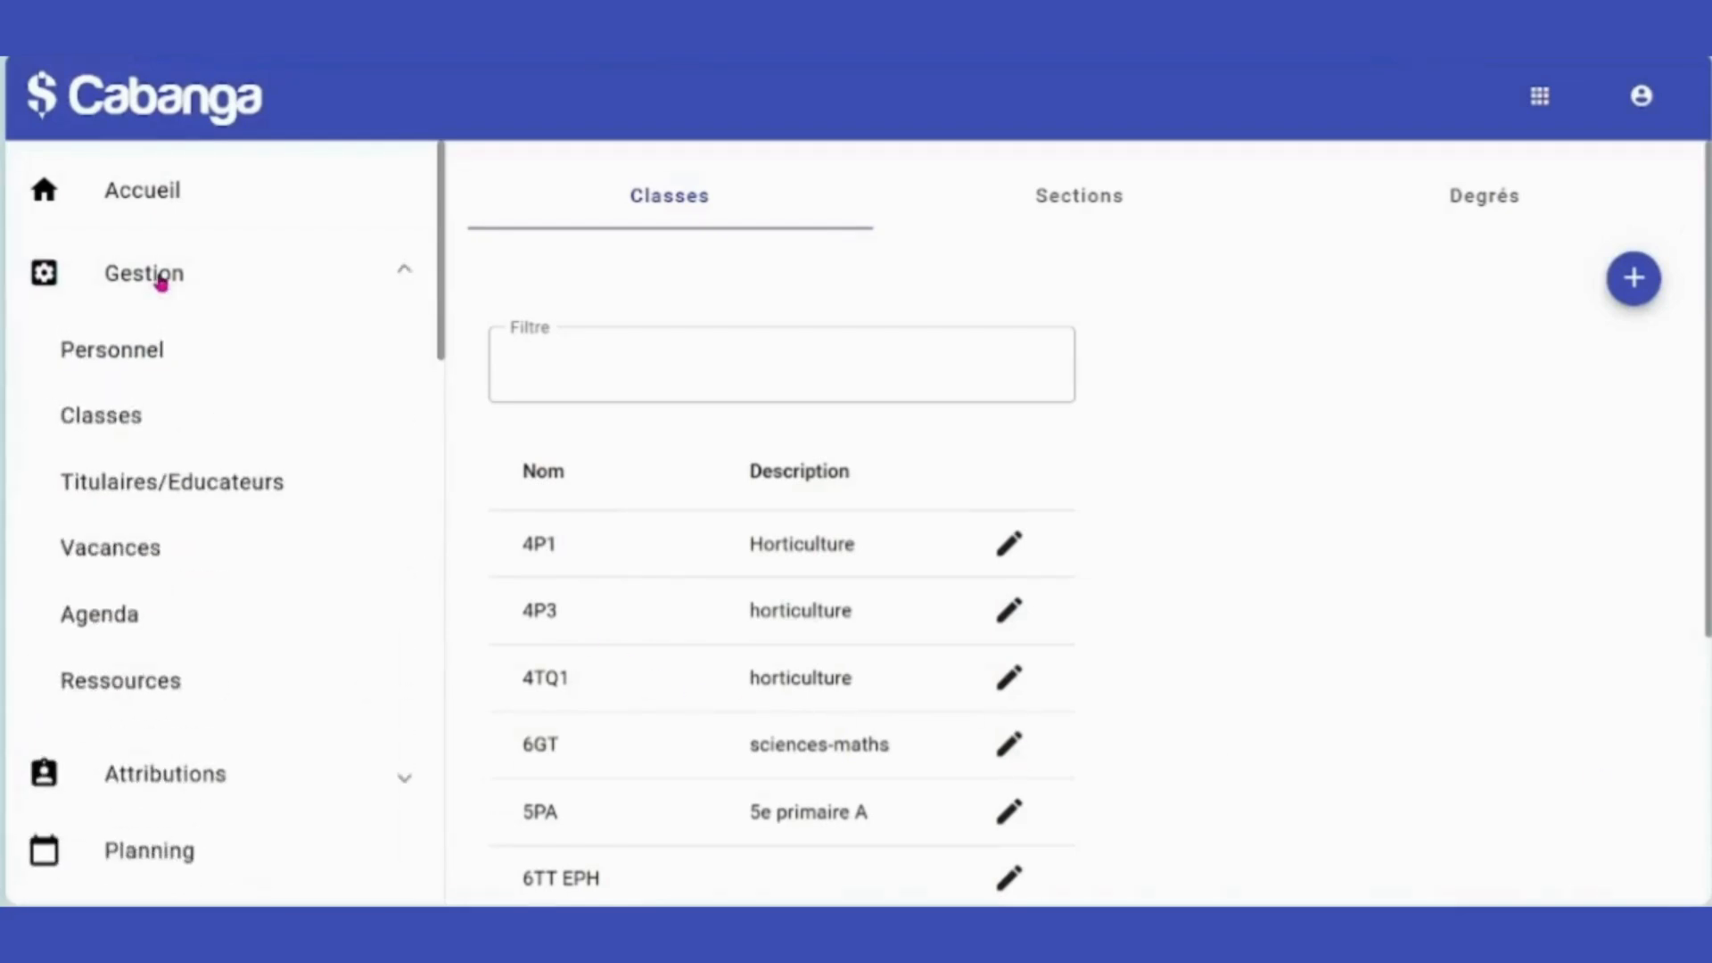
pyautogui.click(130, 423)
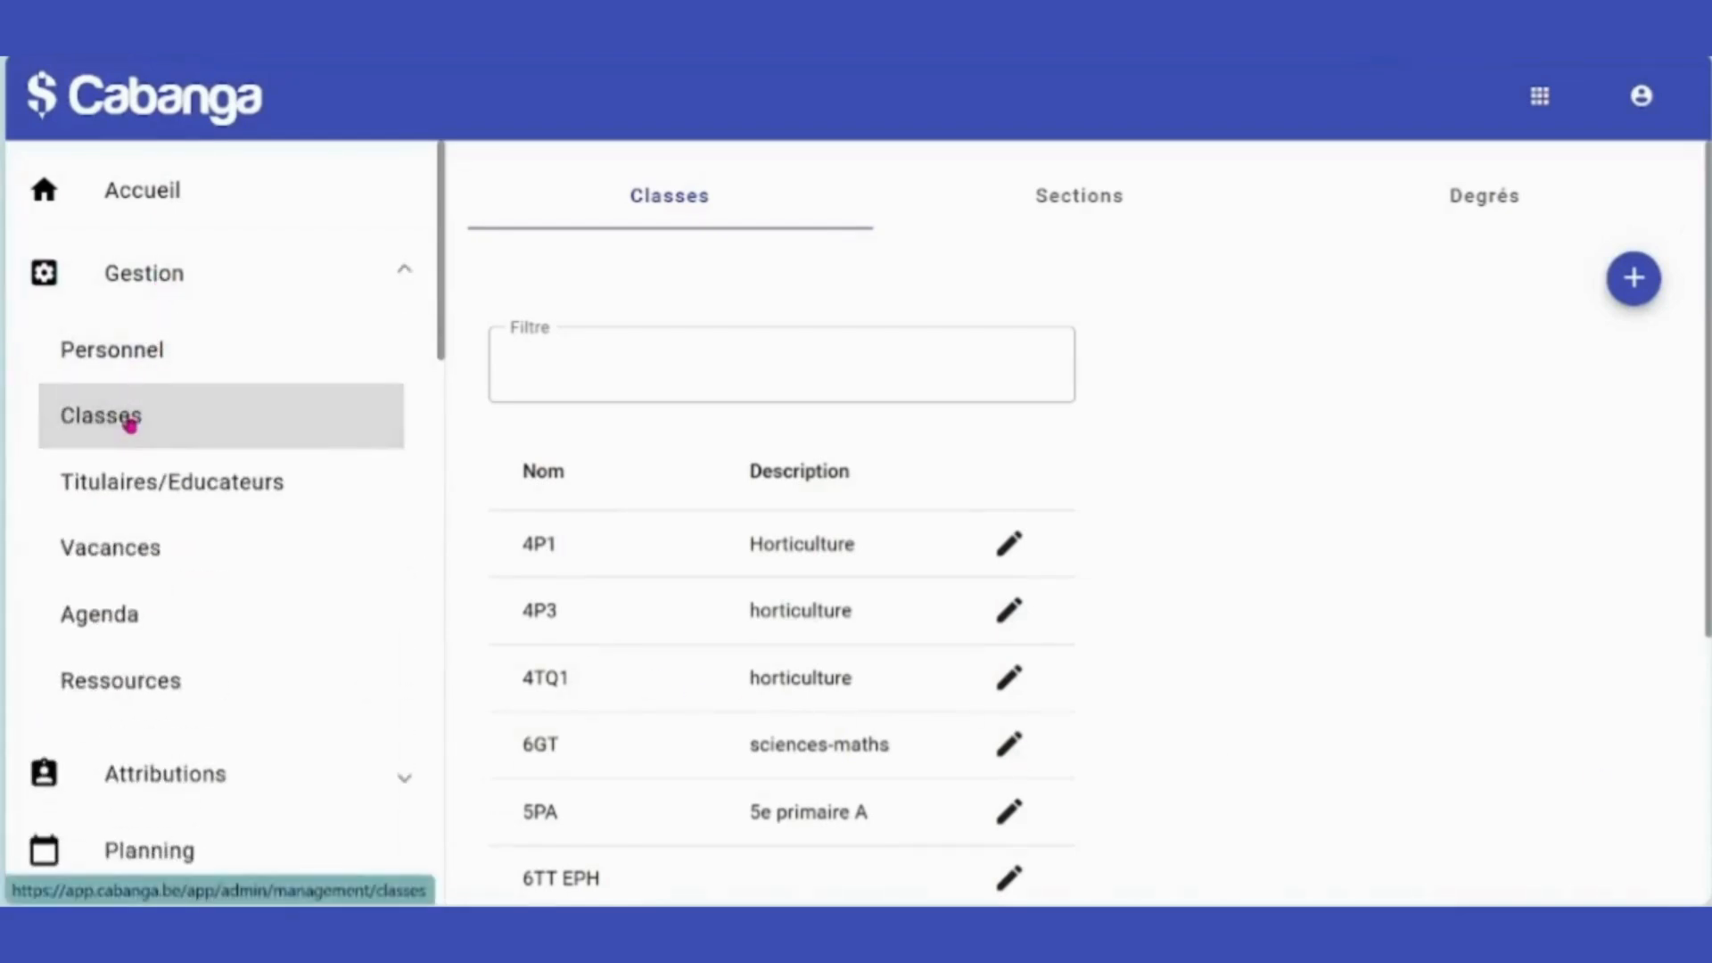
pyautogui.click(1494, 194)
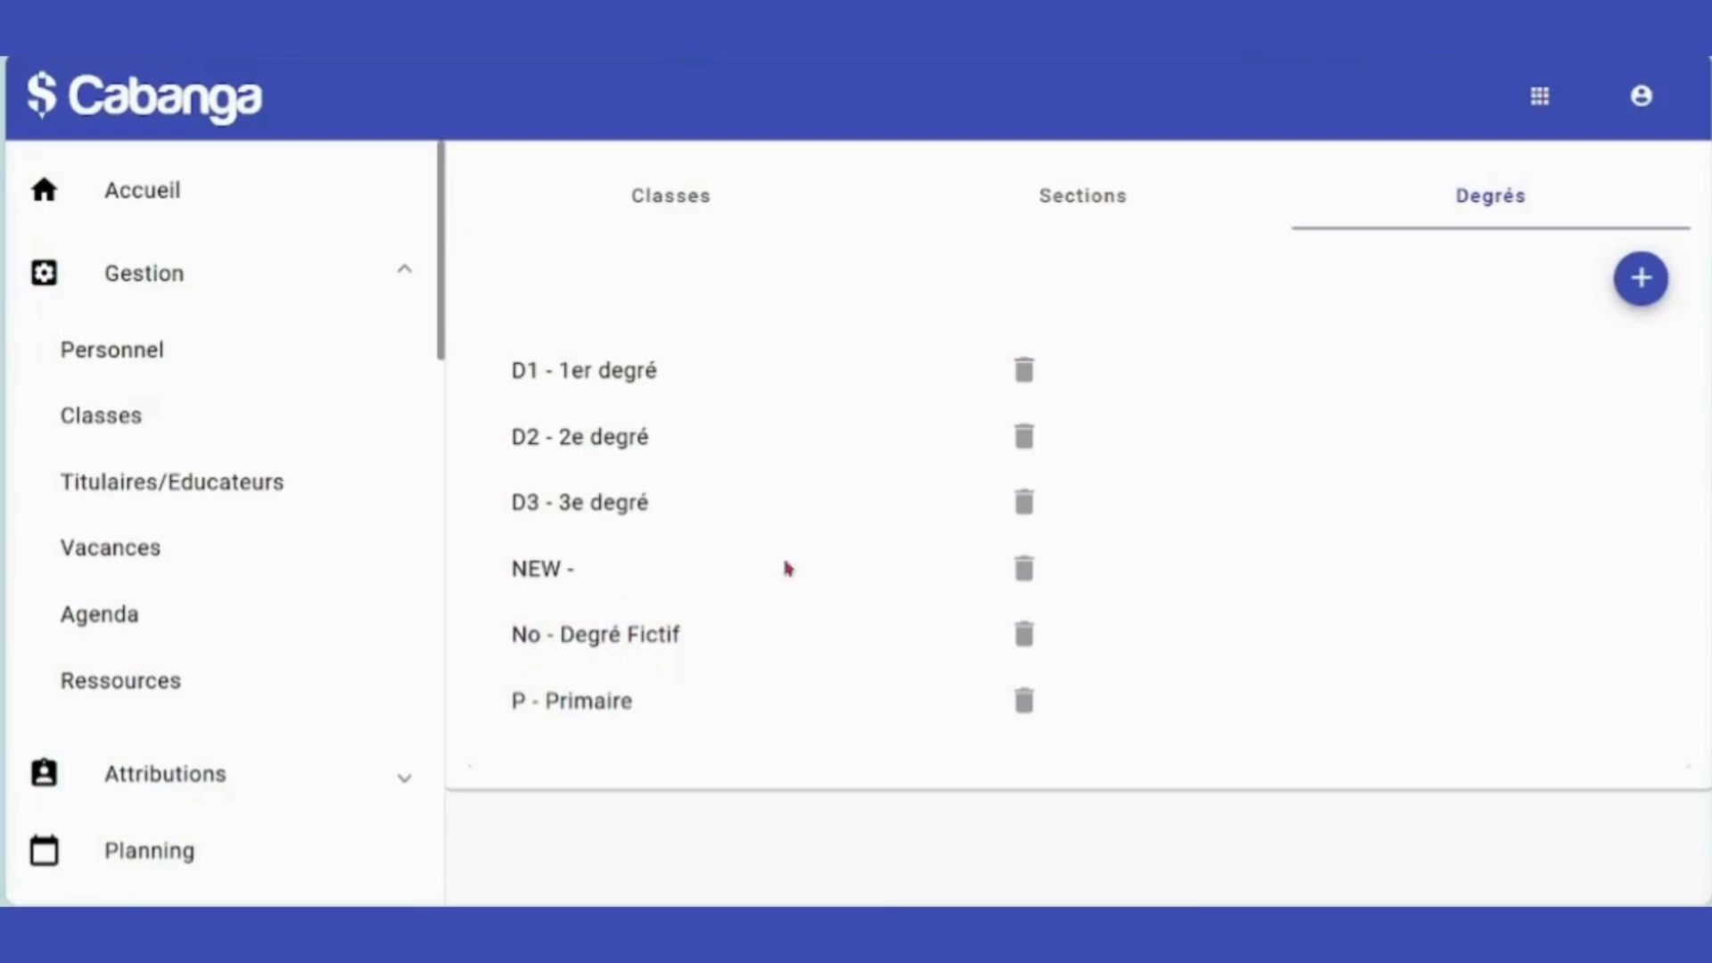
pyautogui.click(1097, 199)
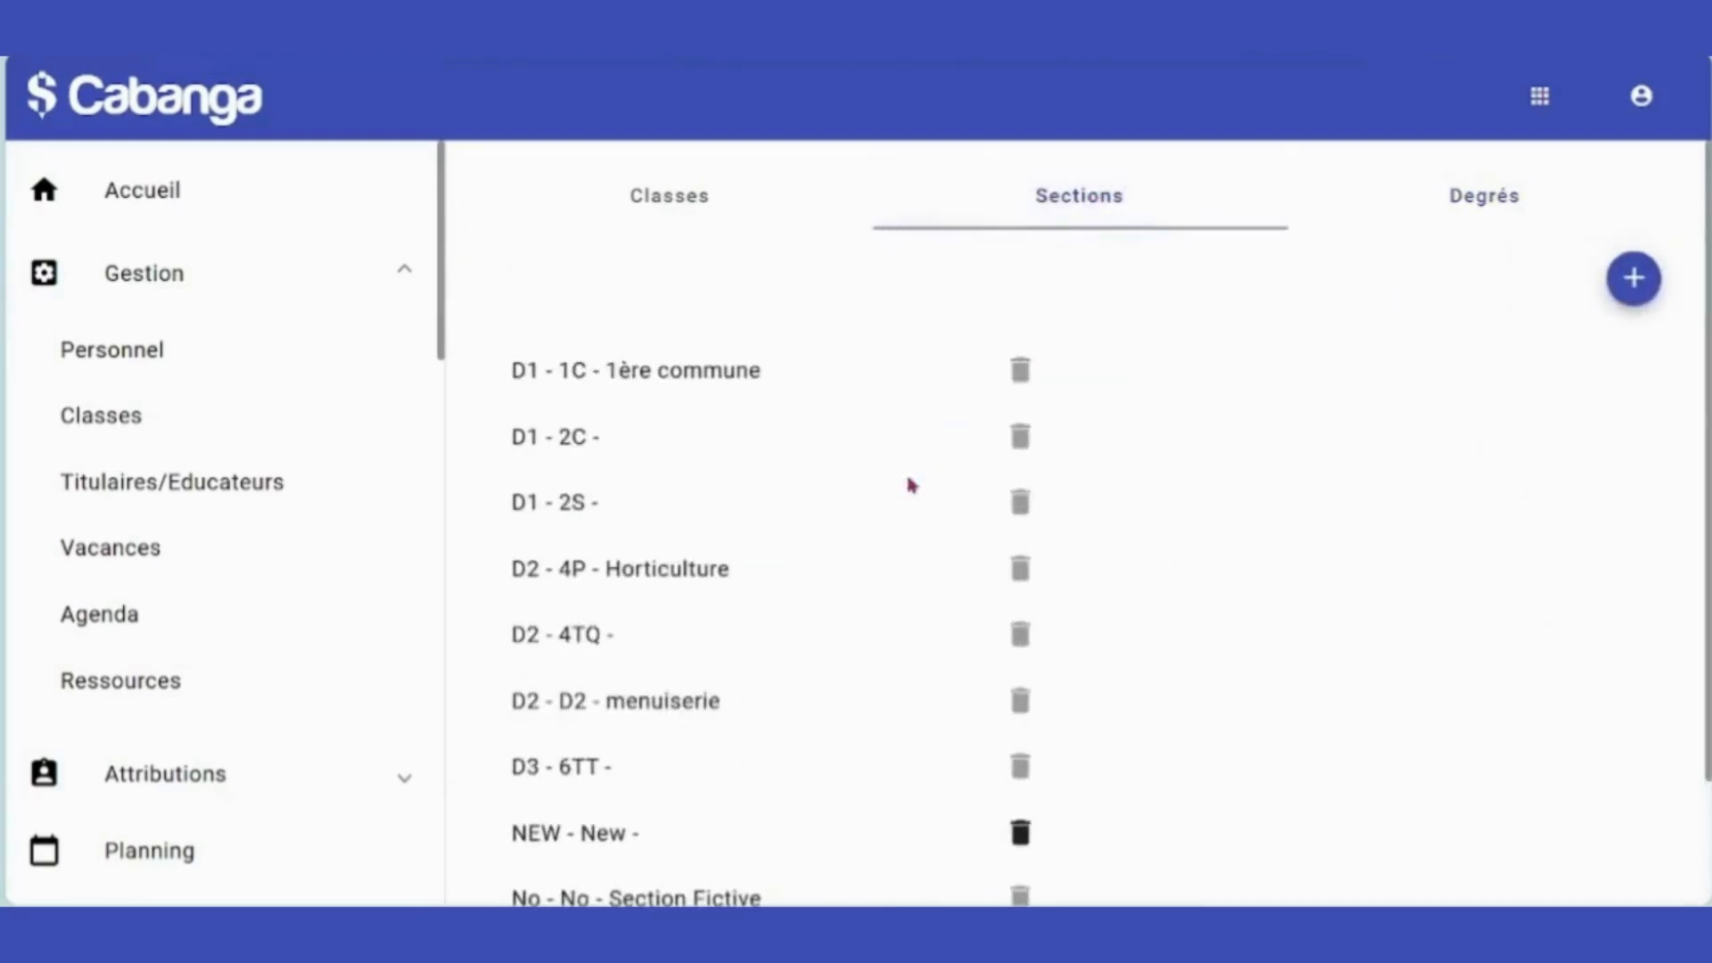
pyautogui.scroll(-2, 892, 508)
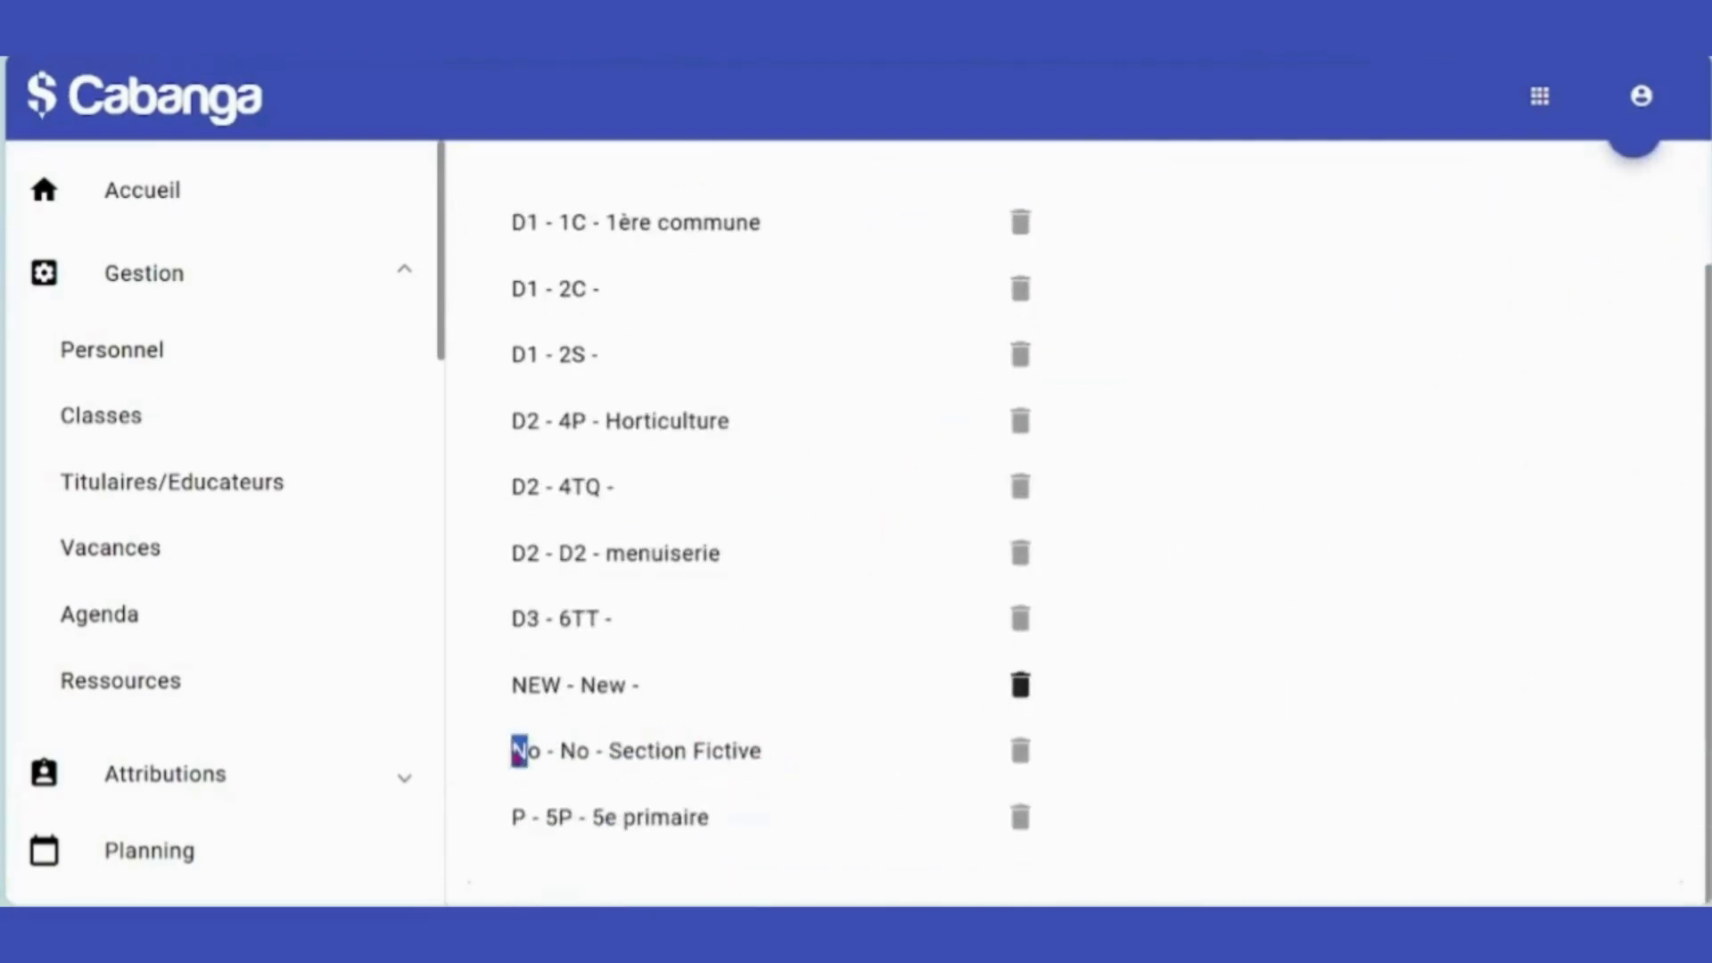
pyautogui.moveTo(520, 754); pyautogui.dragTo(530, 770)
pyautogui.click(755, 777)
pyautogui.scroll(2, 1507, 203)
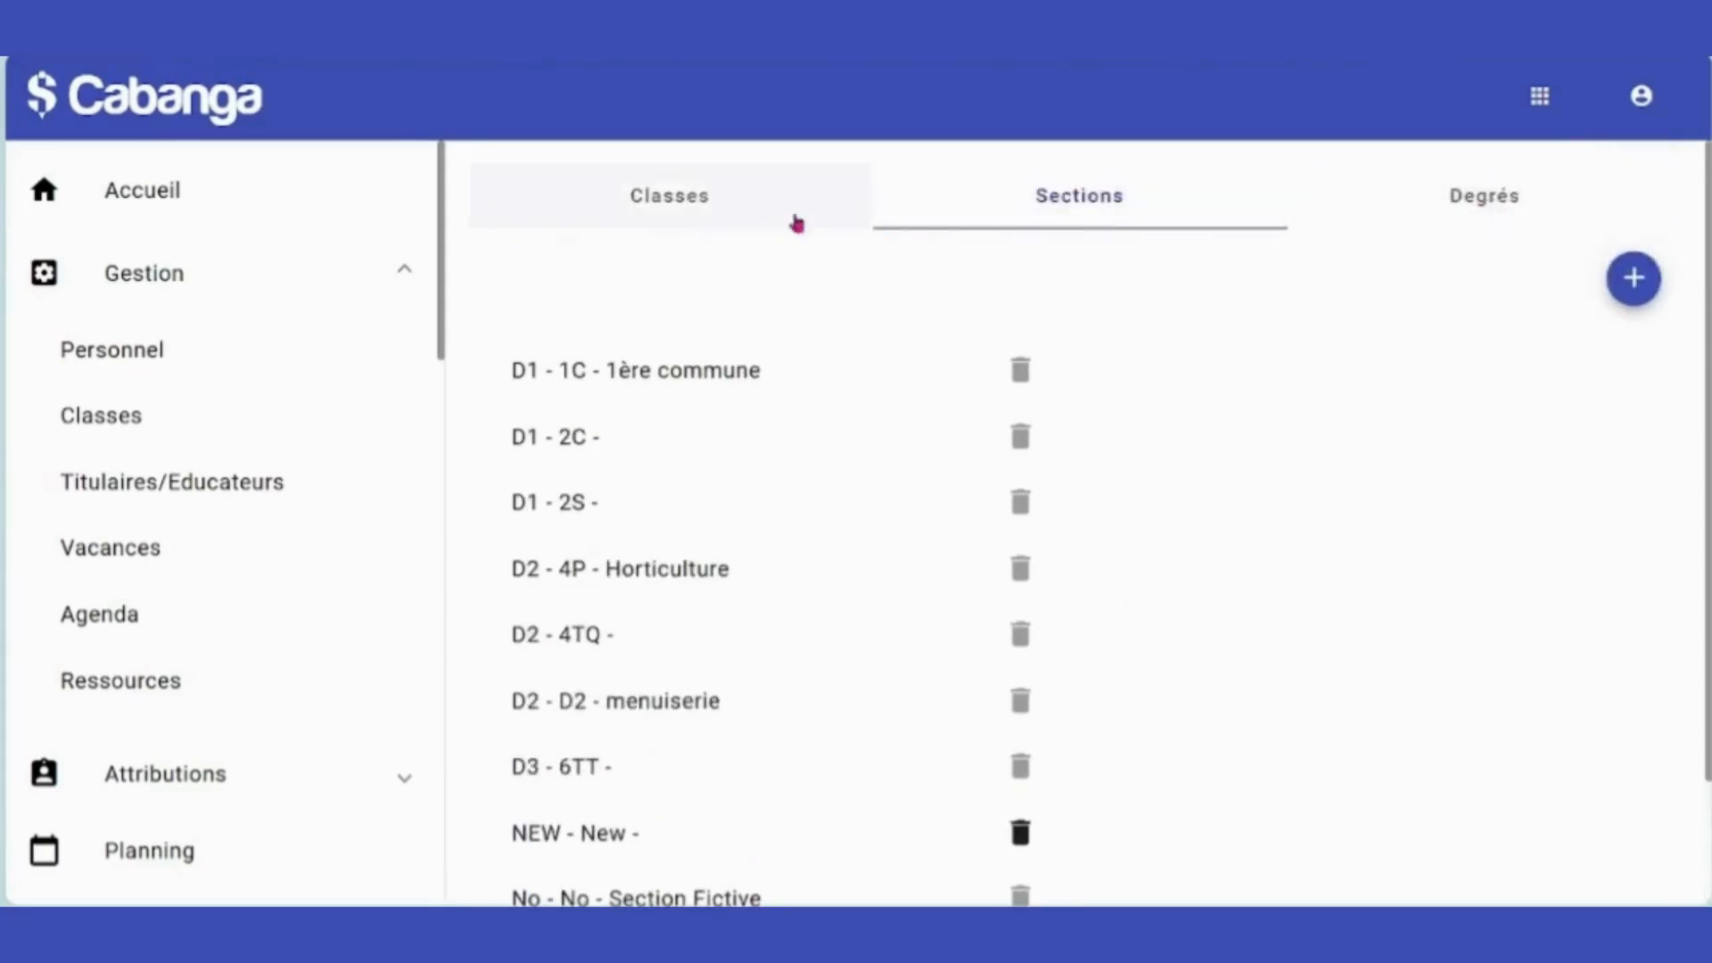
pyautogui.click(677, 212)
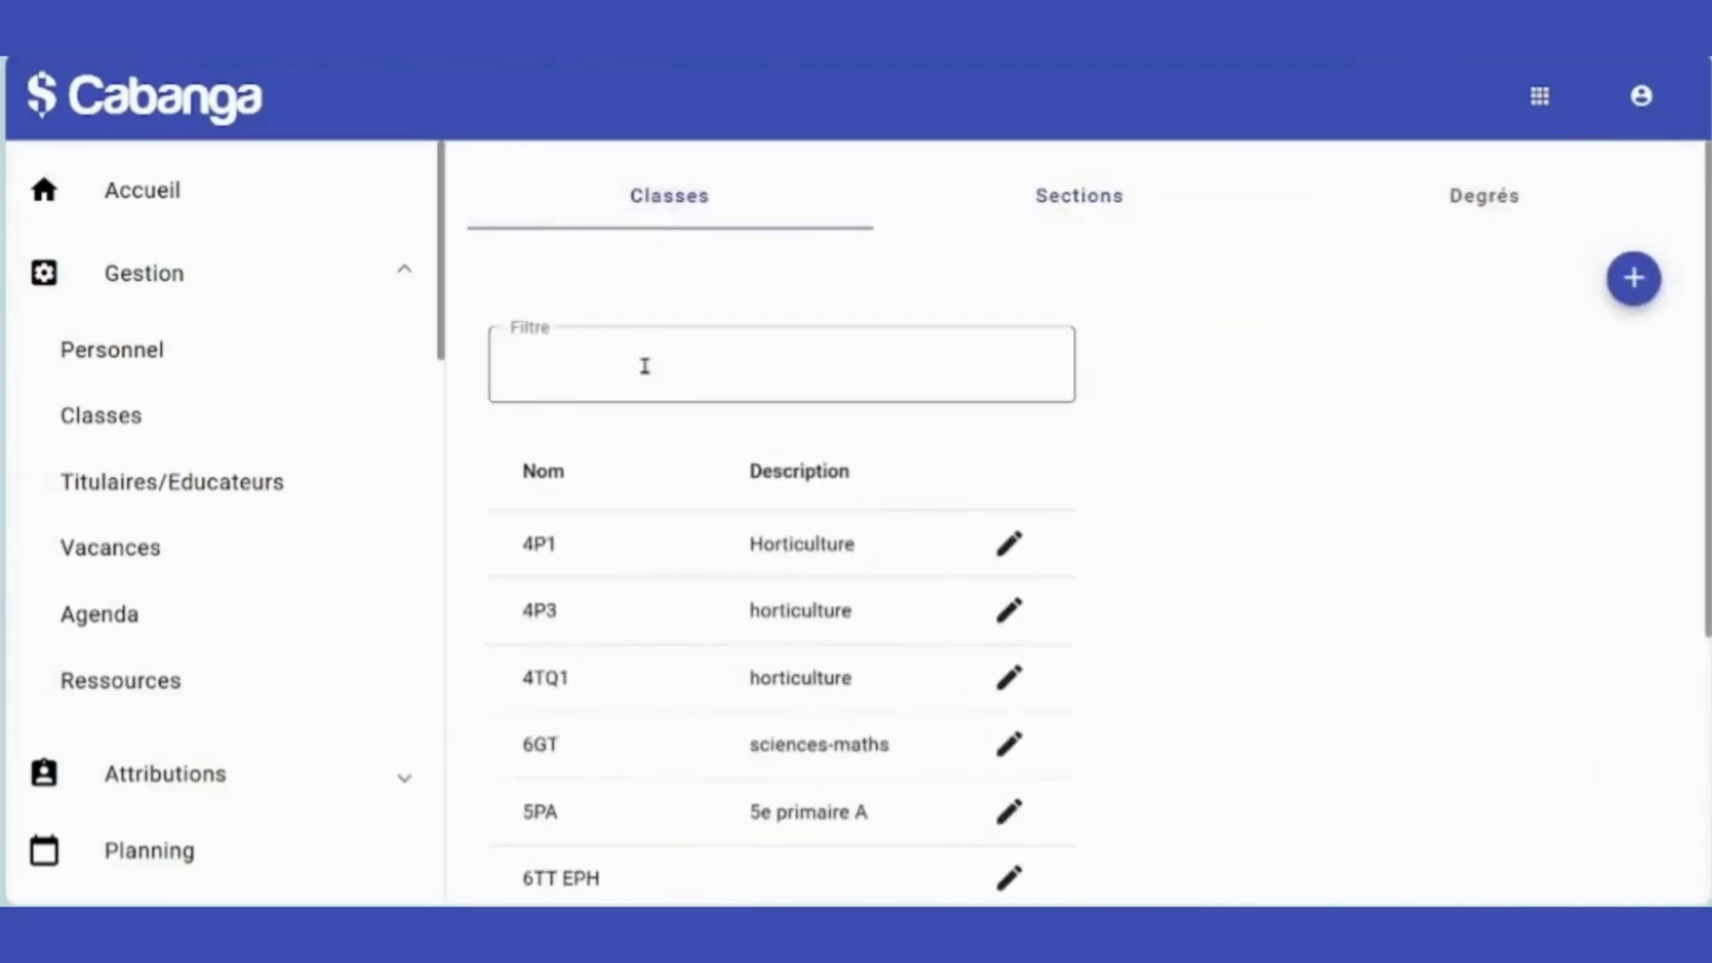
pyautogui.scroll(-5, 914, 581)
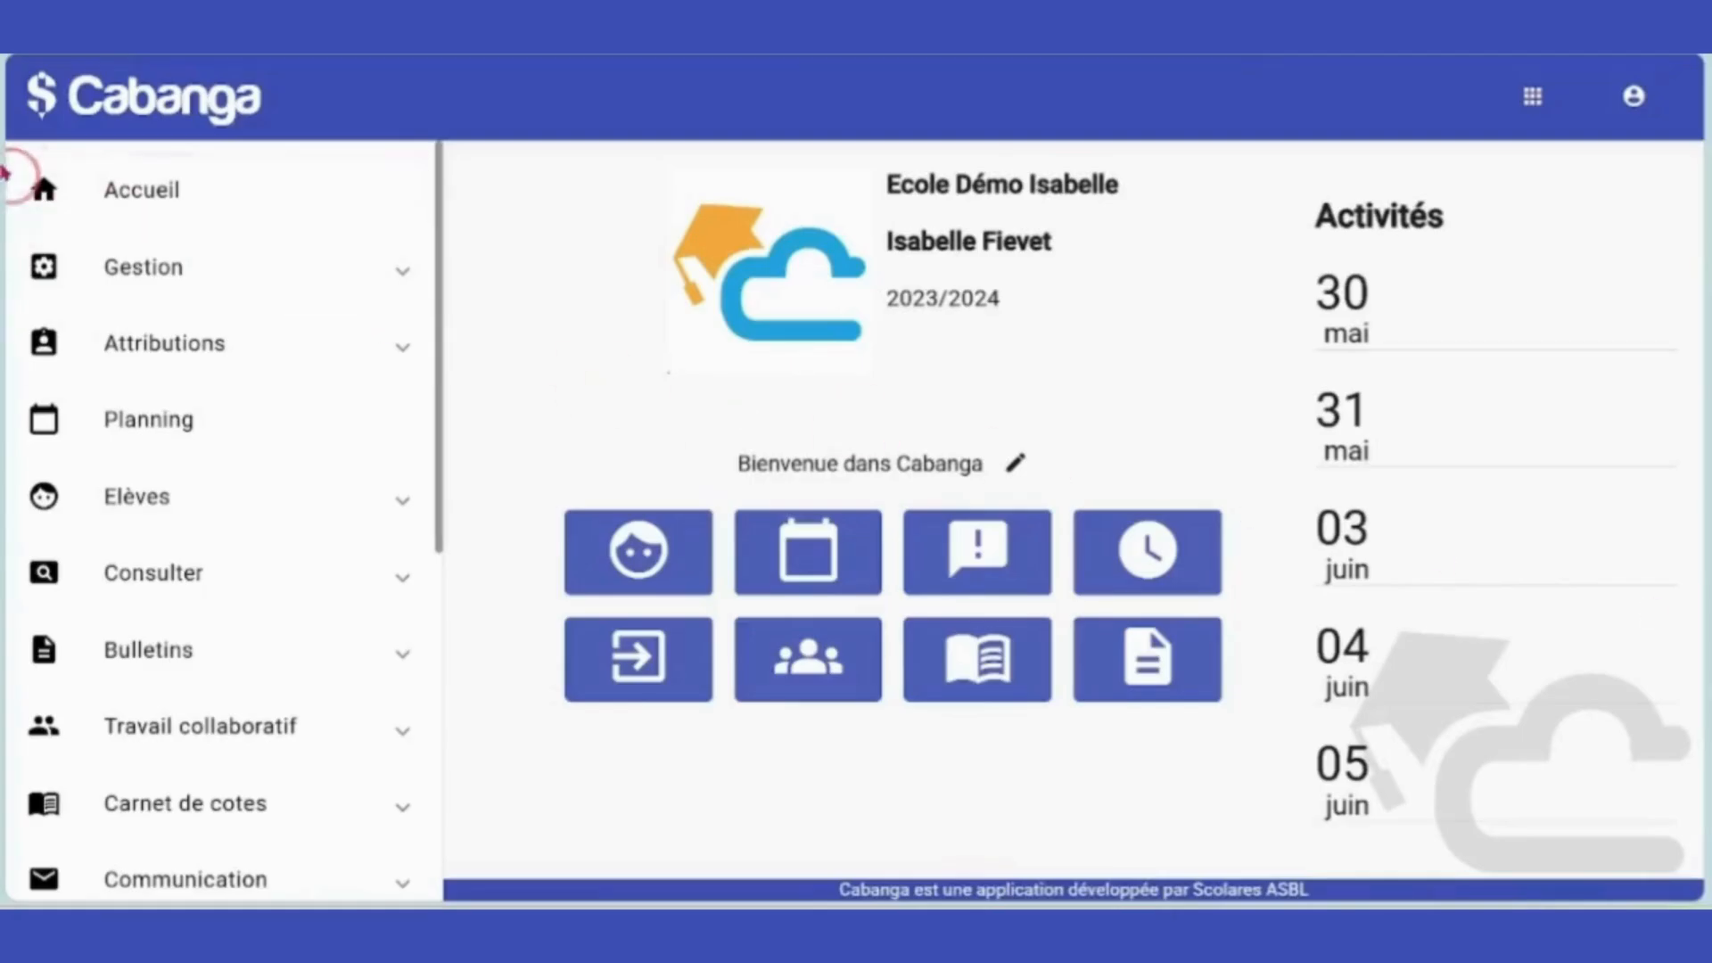
# Open the Options settings and save enrolment year 2024.
pyautogui.scroll(-5, 237, 252)
pyautogui.scroll(-3, 237, 252)
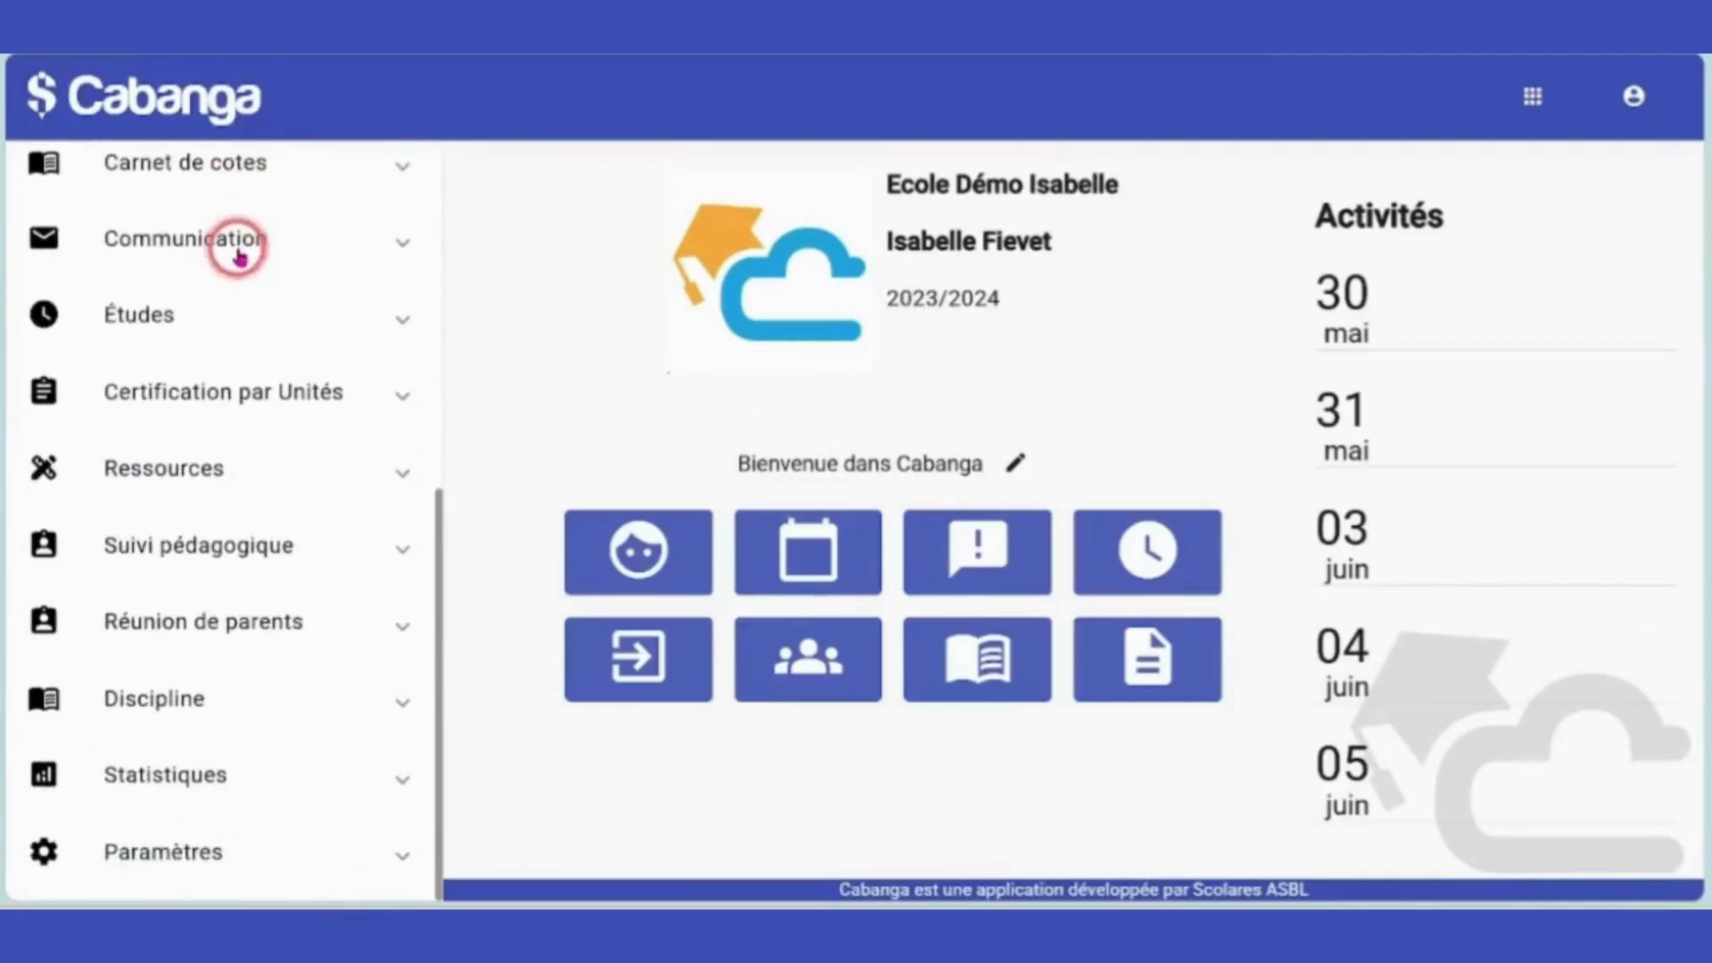
pyautogui.click(178, 854)
pyautogui.scroll(-4, 177, 863)
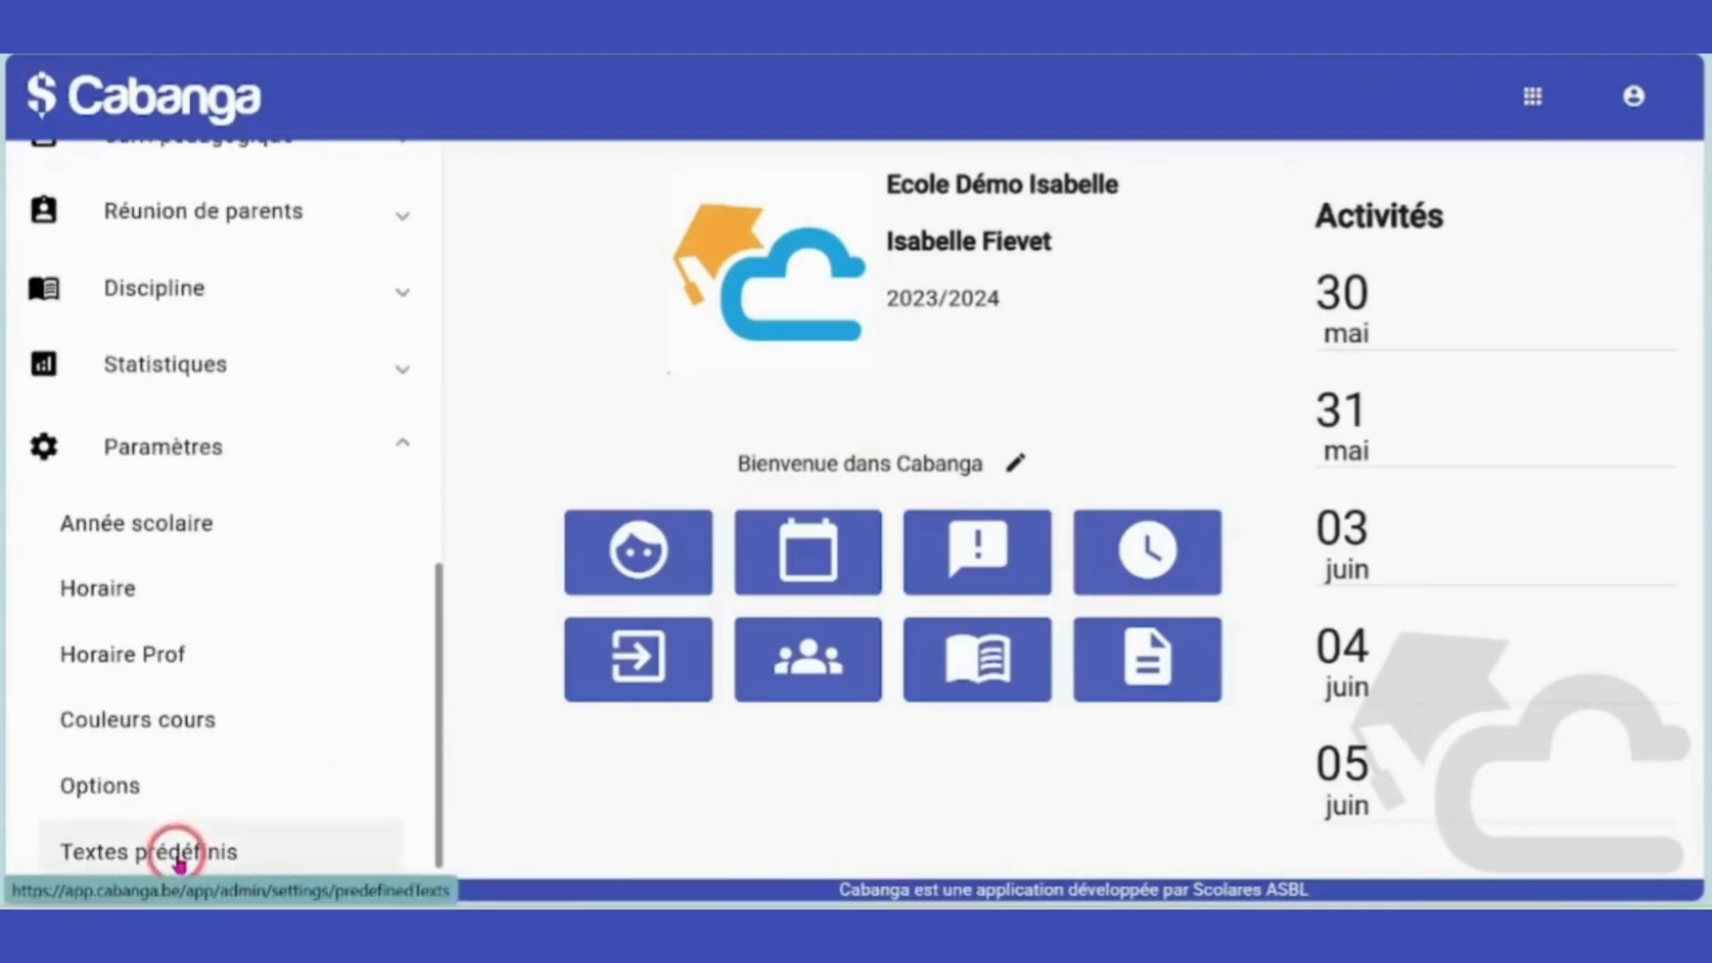
pyautogui.scroll(-1, 175, 851)
pyautogui.click(114, 719)
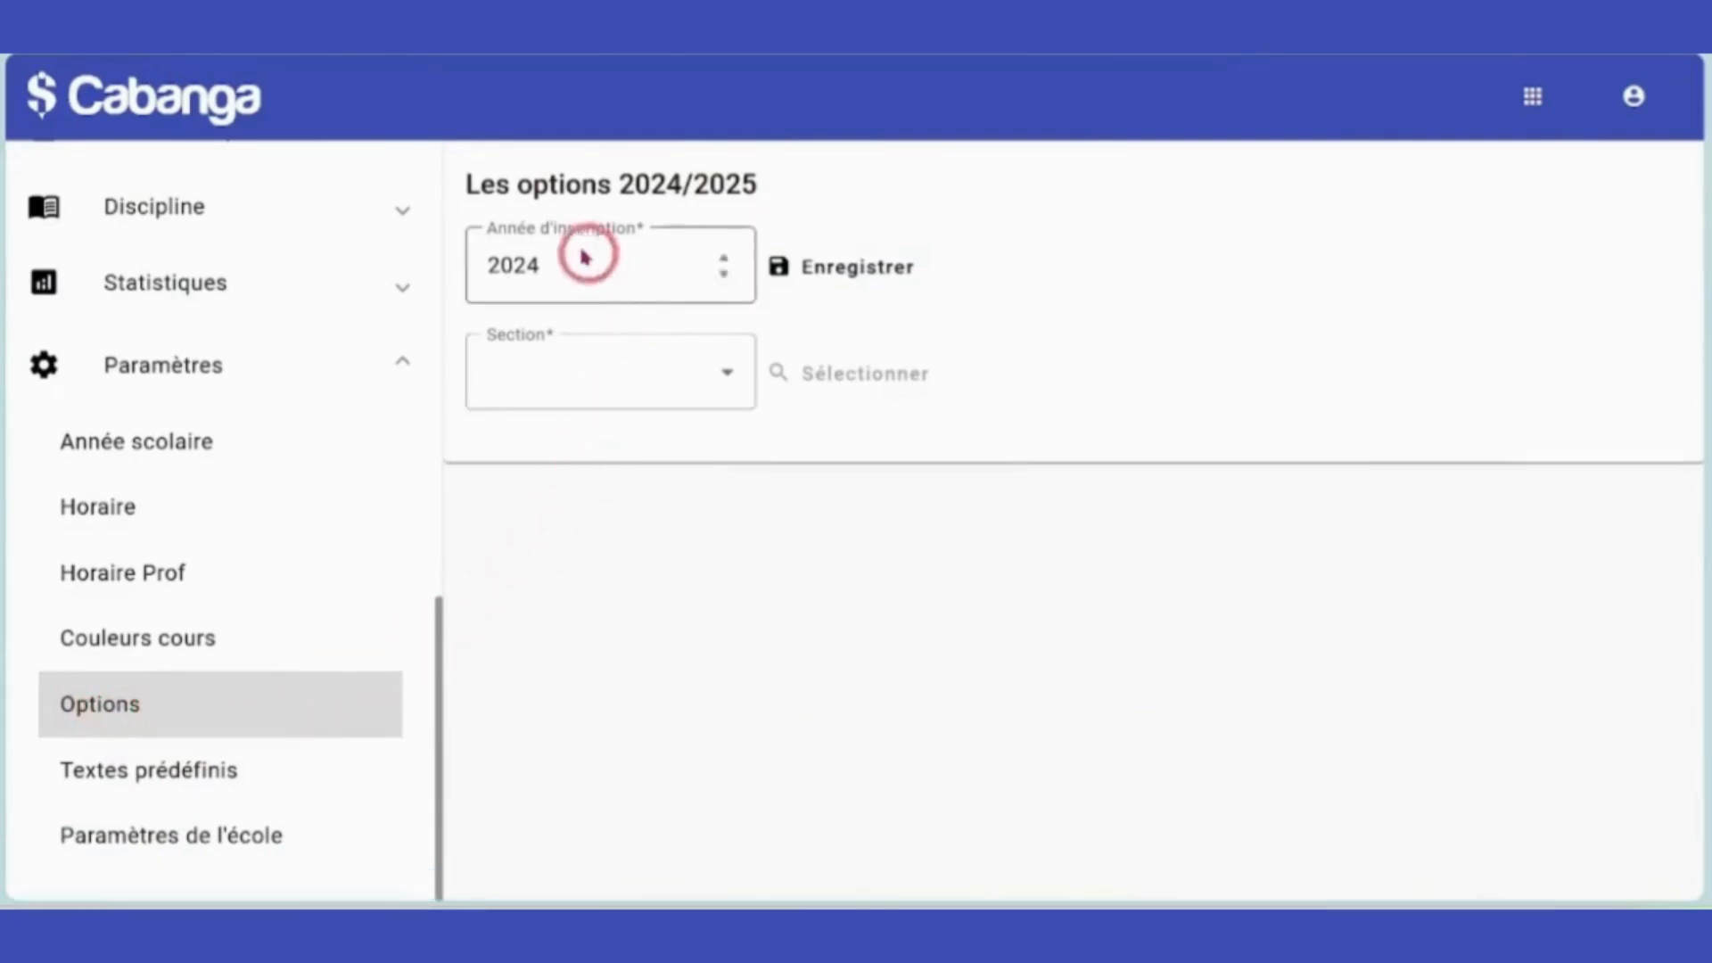
pyautogui.click(723, 279)
pyautogui.click(724, 260)
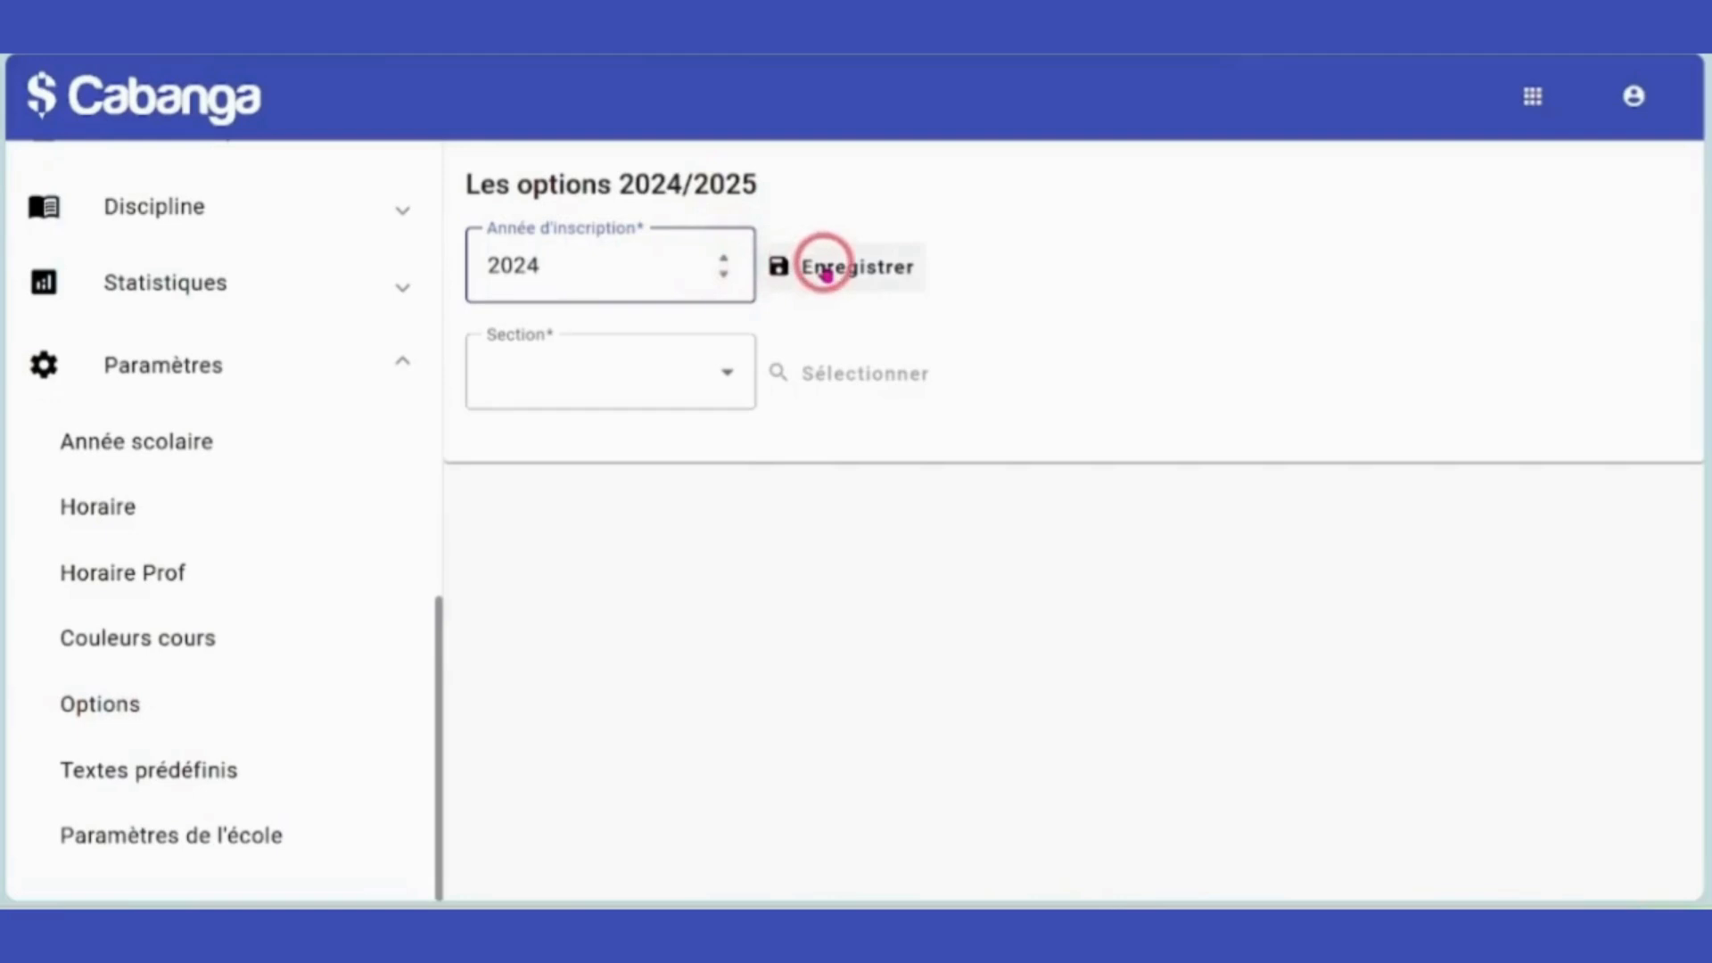
pyautogui.click(817, 266)
# For section D1 - 1C, add and save the option 'LM1: anglais' with capacity 160.
pyautogui.click(728, 370)
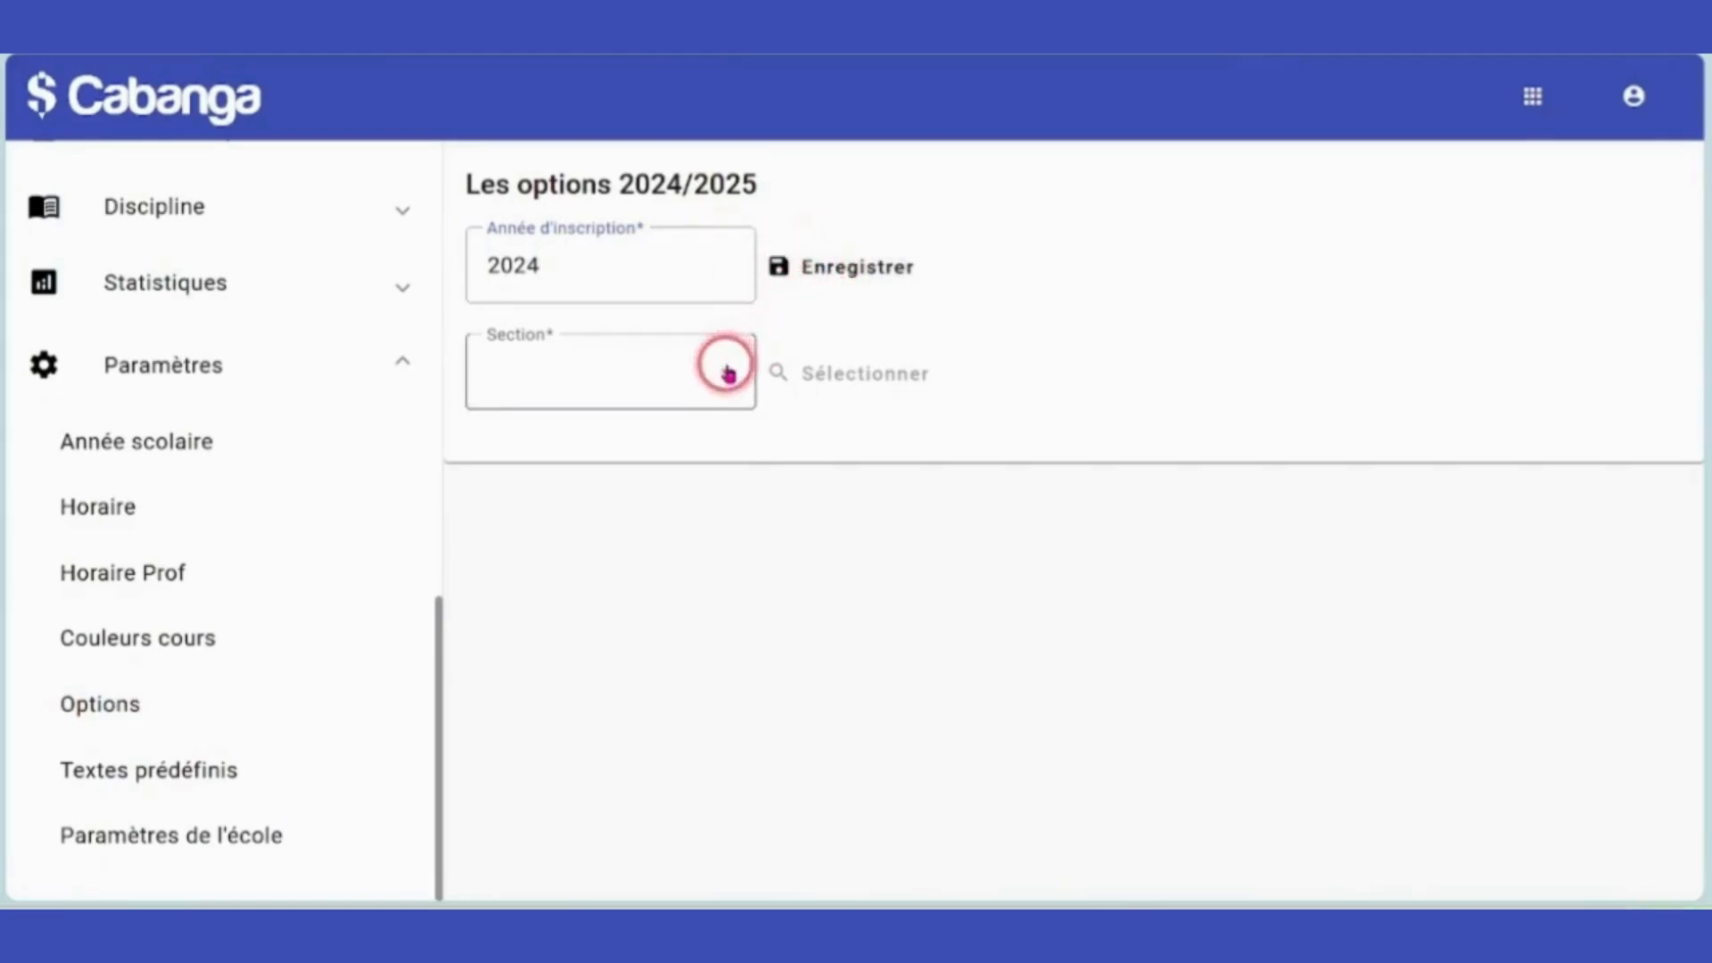
pyautogui.click(565, 457)
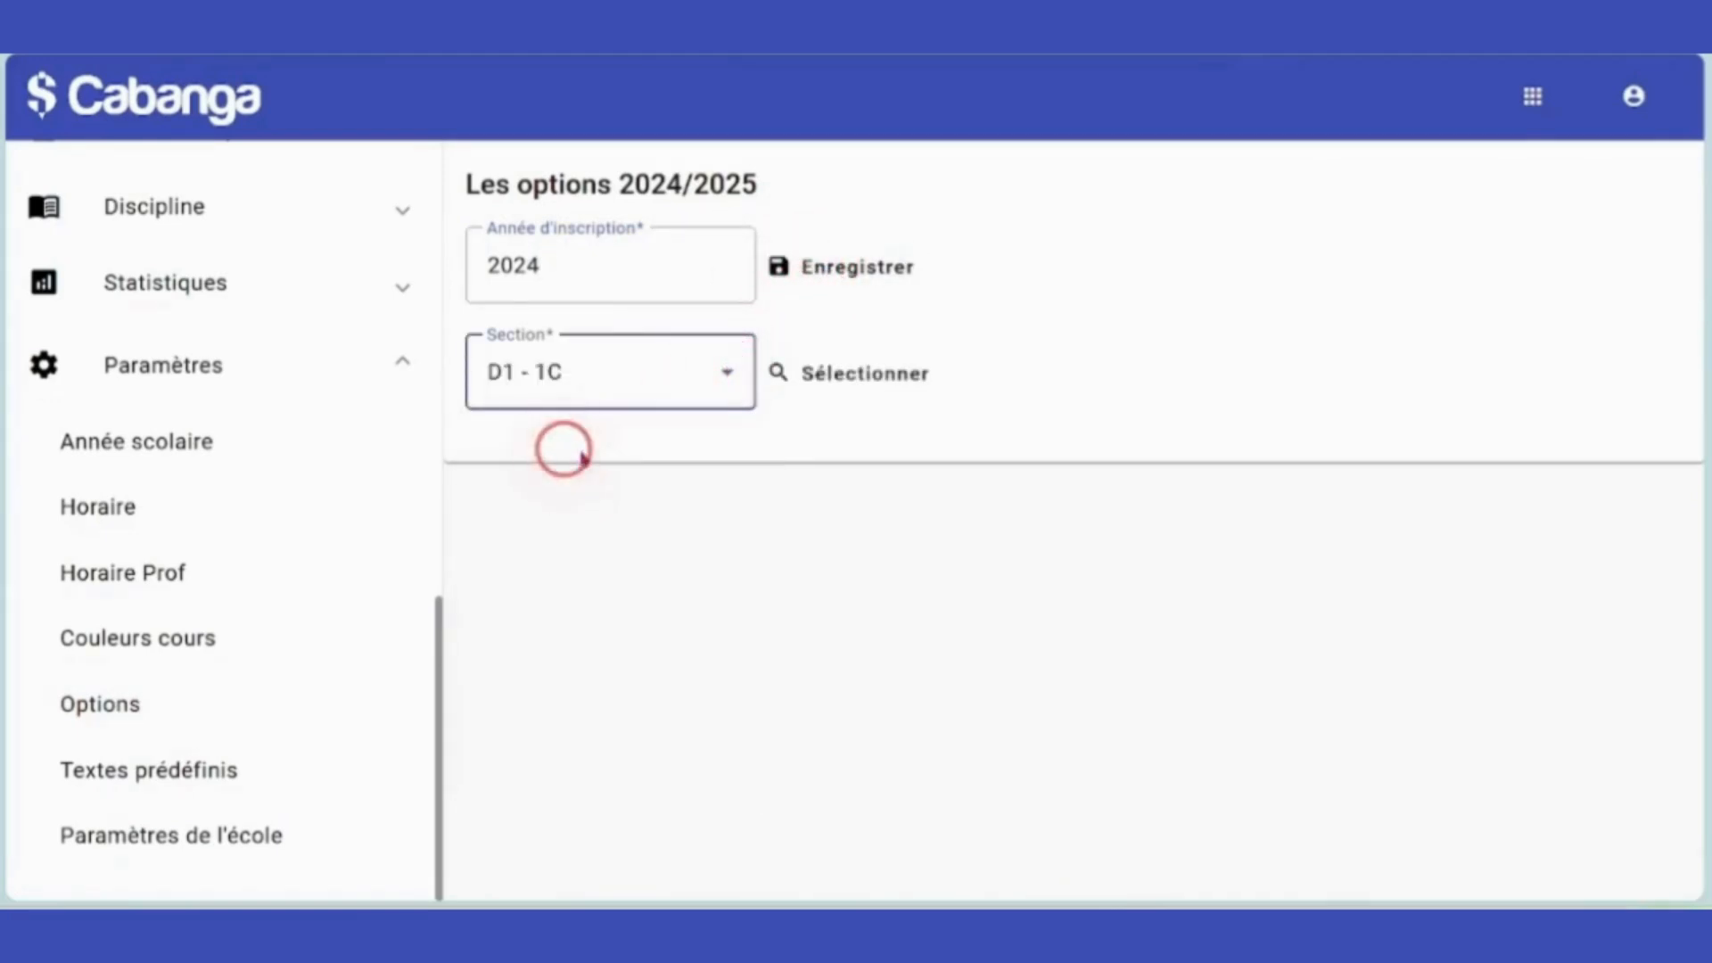
pyautogui.click(869, 382)
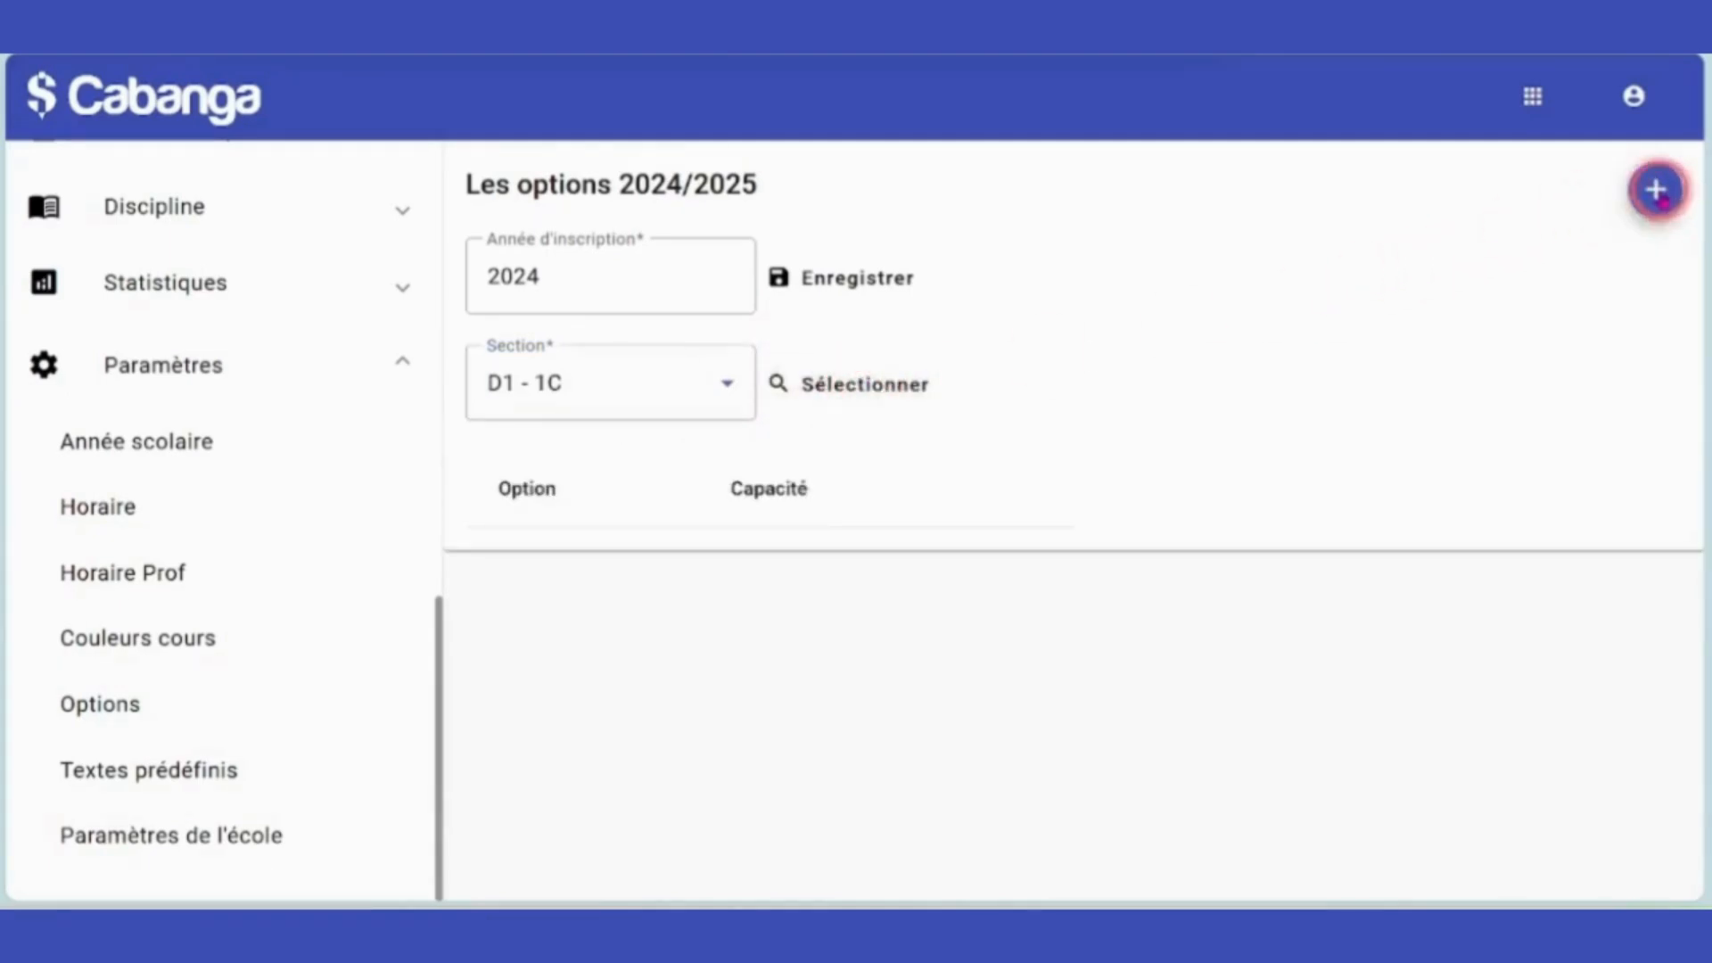
pyautogui.click(1659, 191)
pyautogui.click(1325, 492)
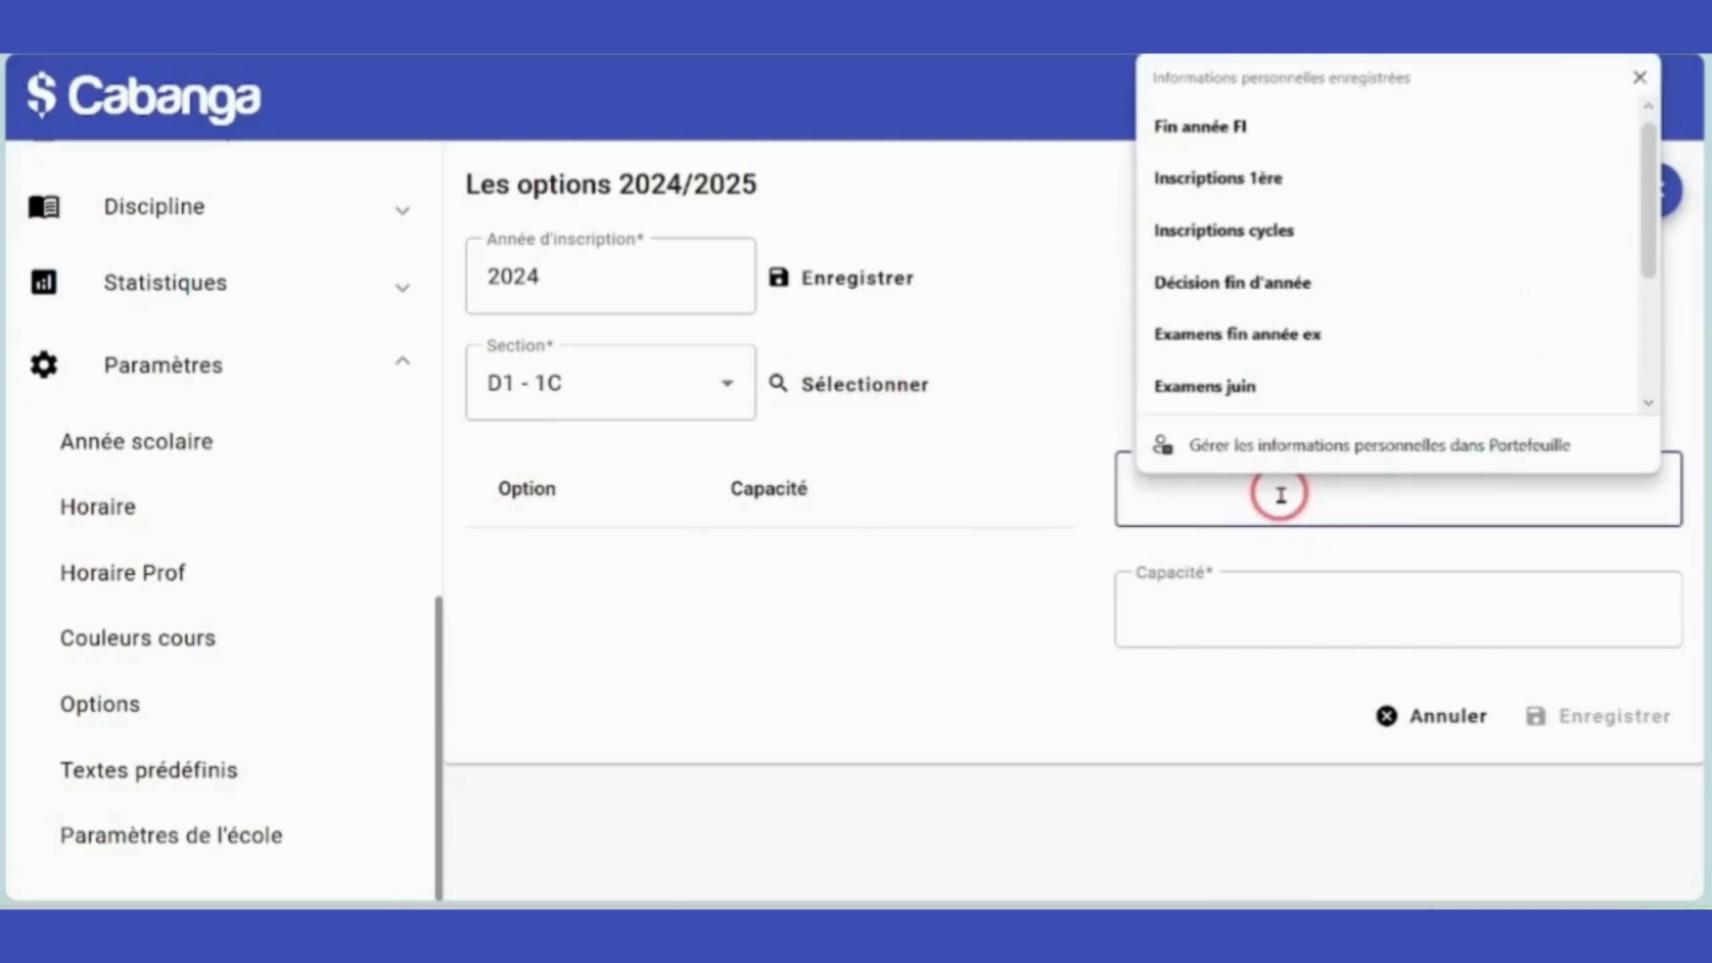
pyautogui.write('LM1: anglais')
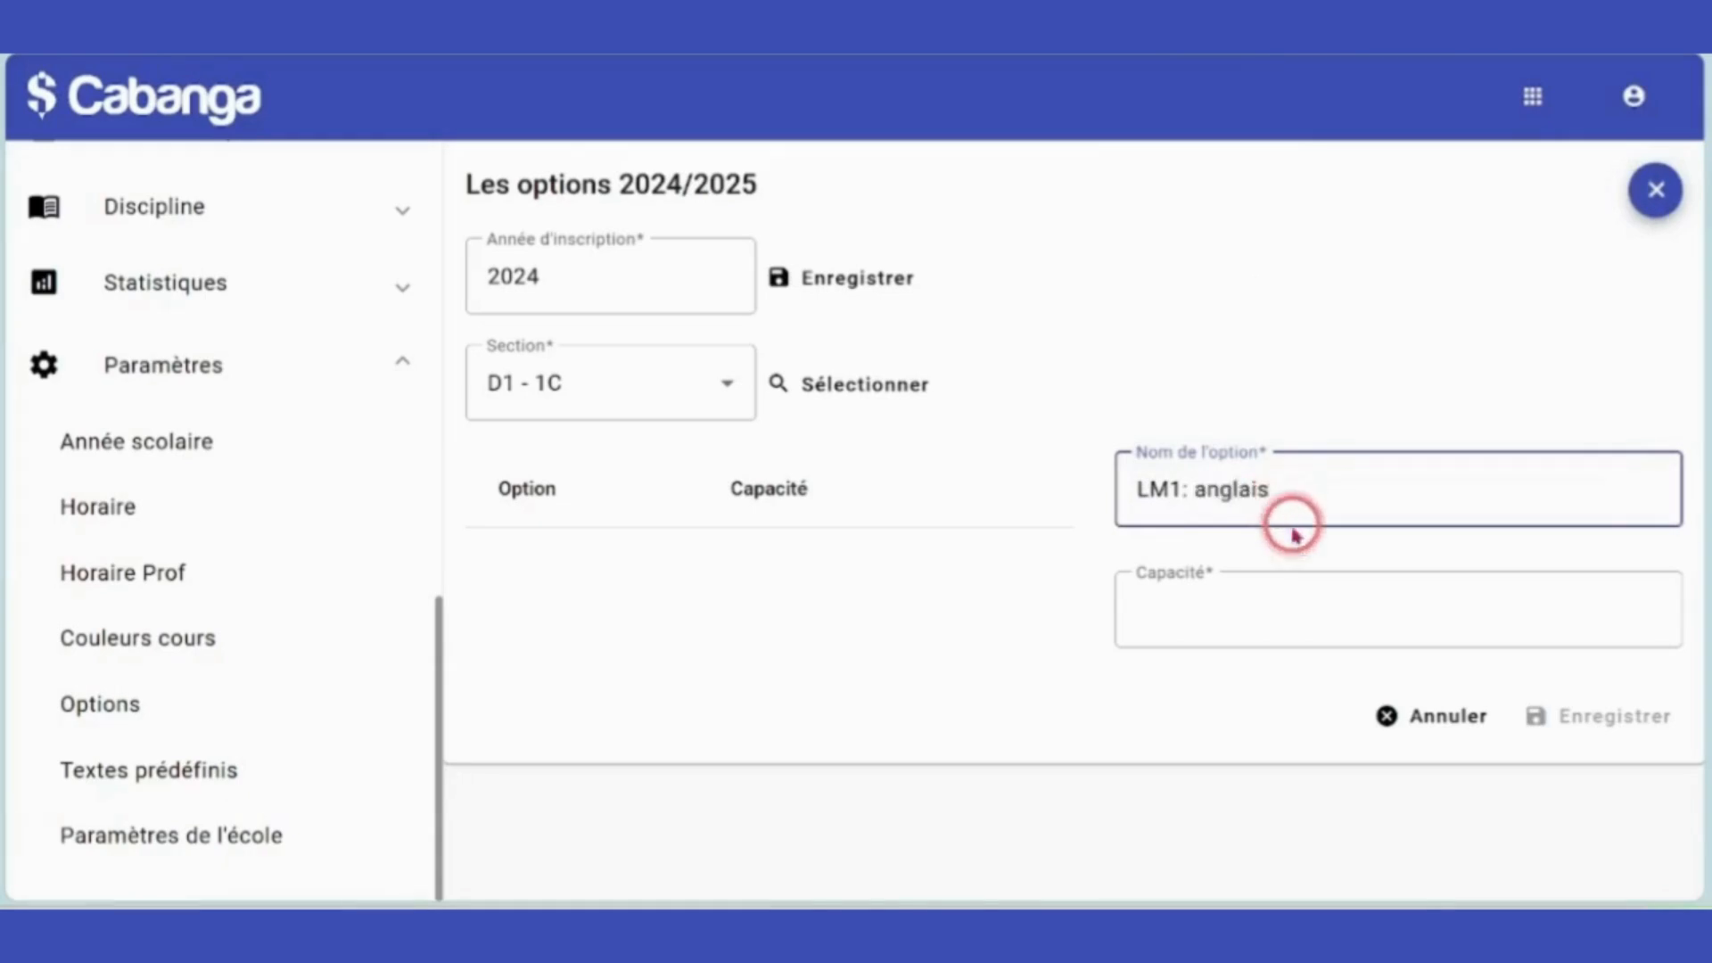
pyautogui.click(1264, 601)
pyautogui.write('160')
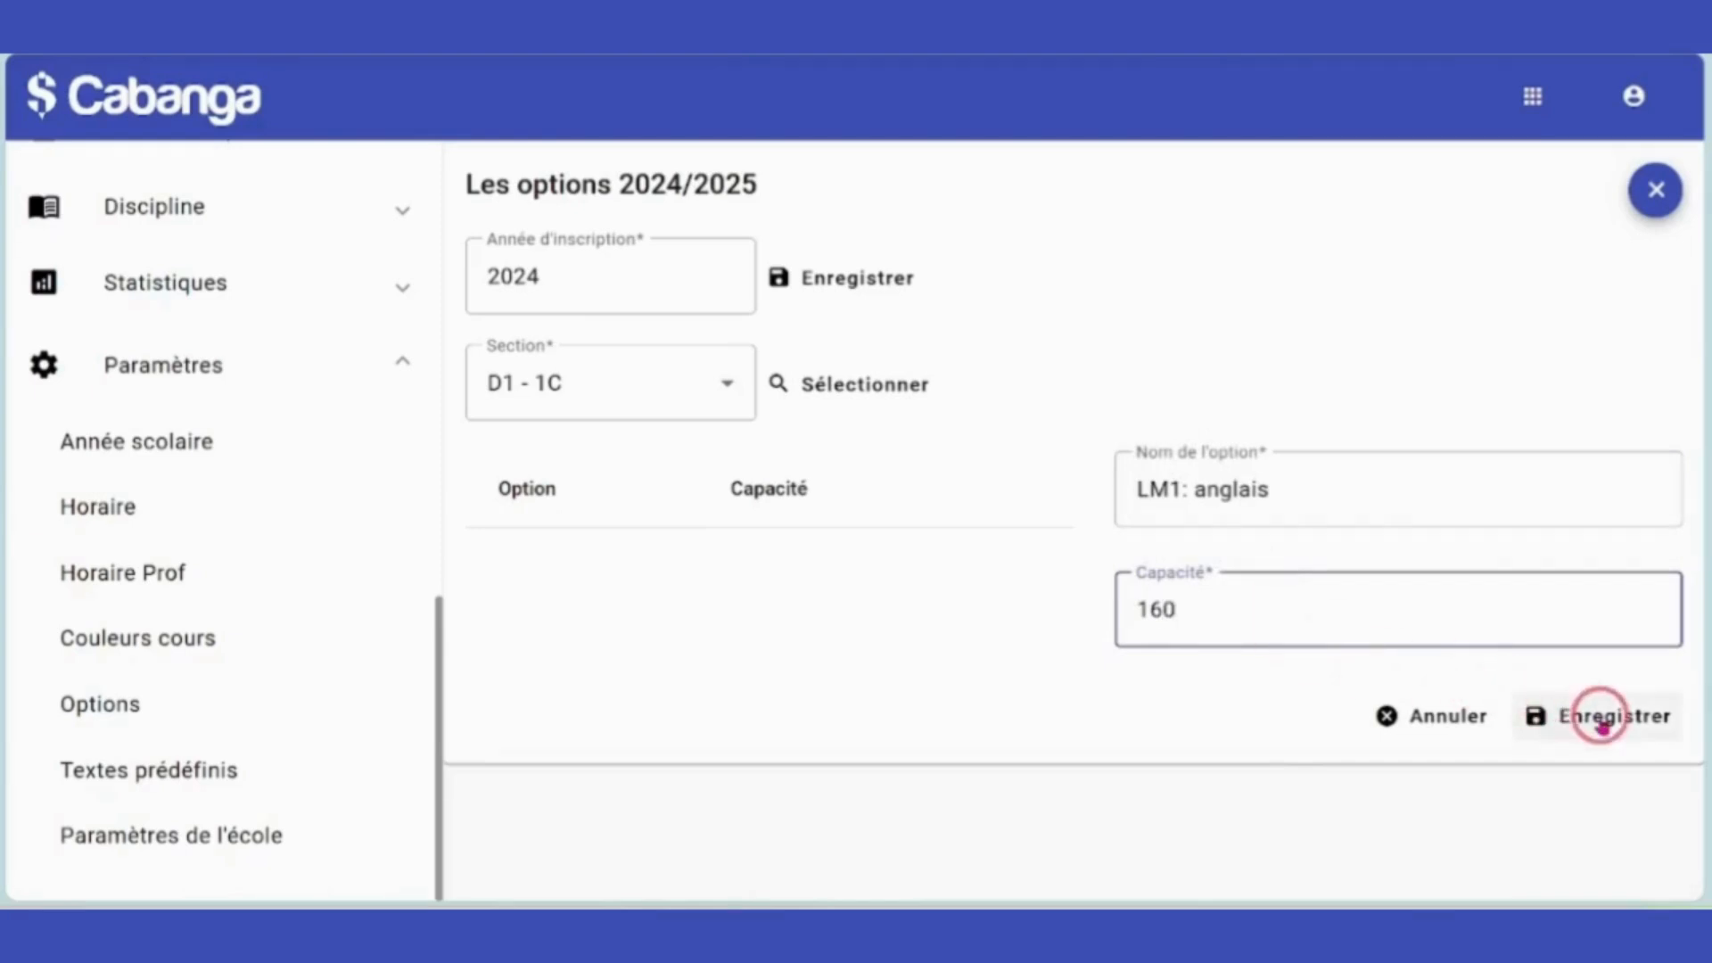
pyautogui.click(1601, 717)
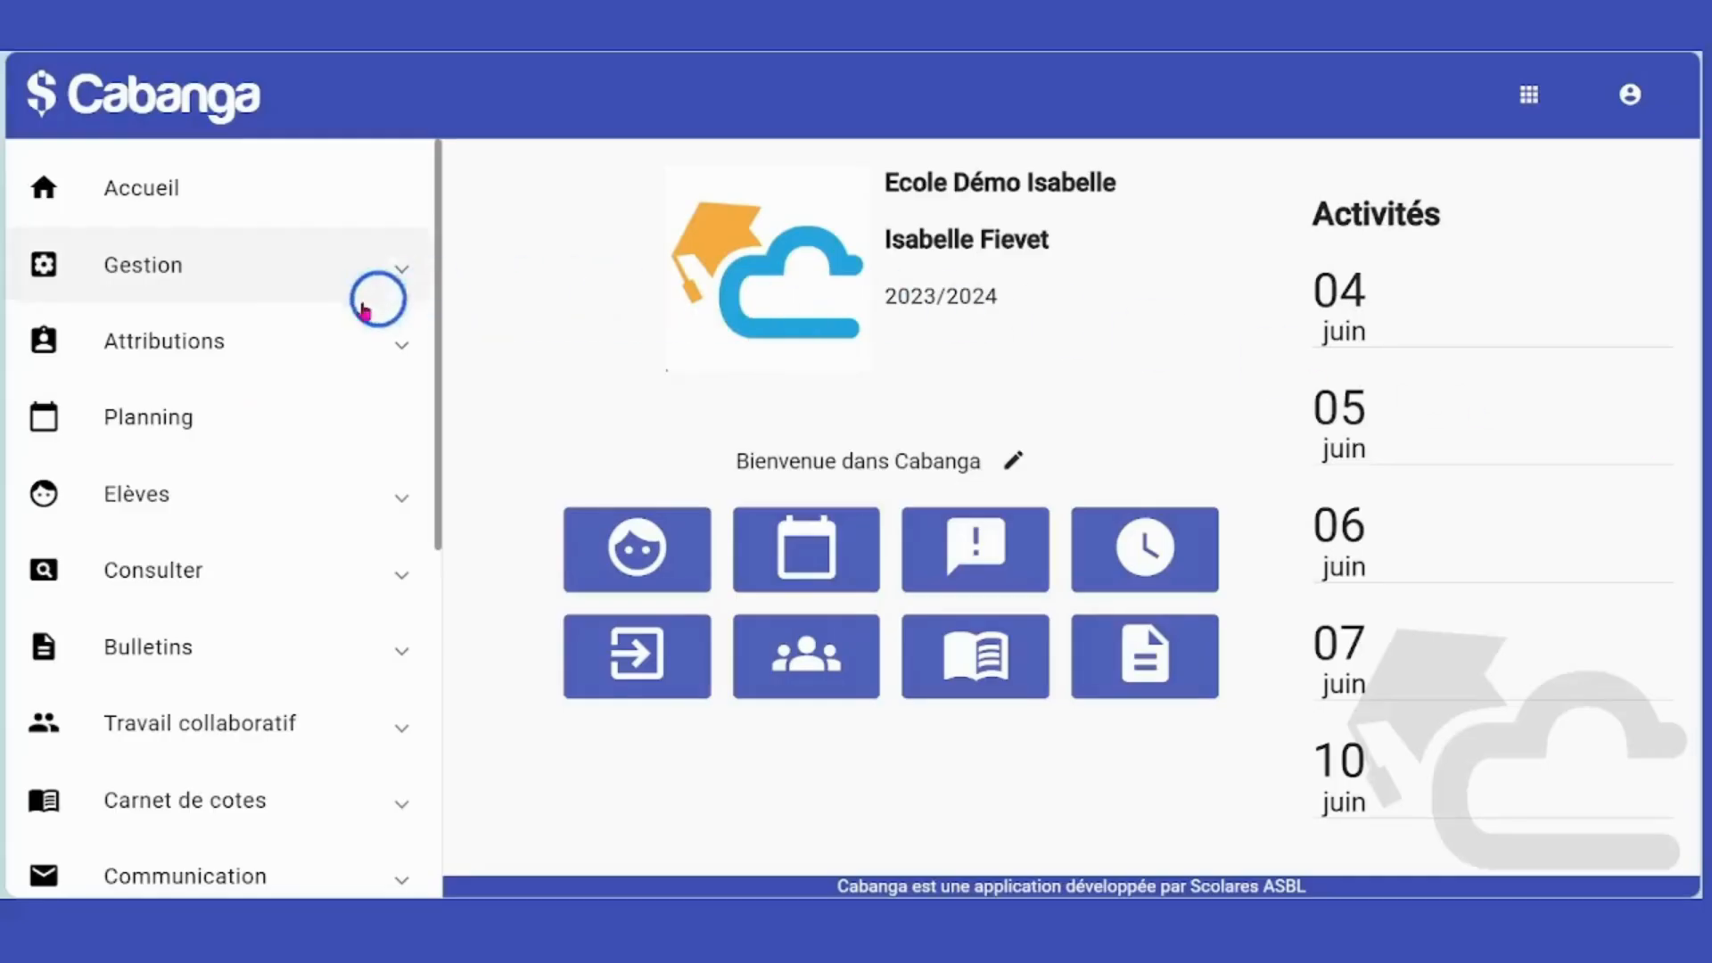
# Go to the Parents list and start a new parent record.
pyautogui.scroll(-2, 211, 426)
pyautogui.click(151, 379)
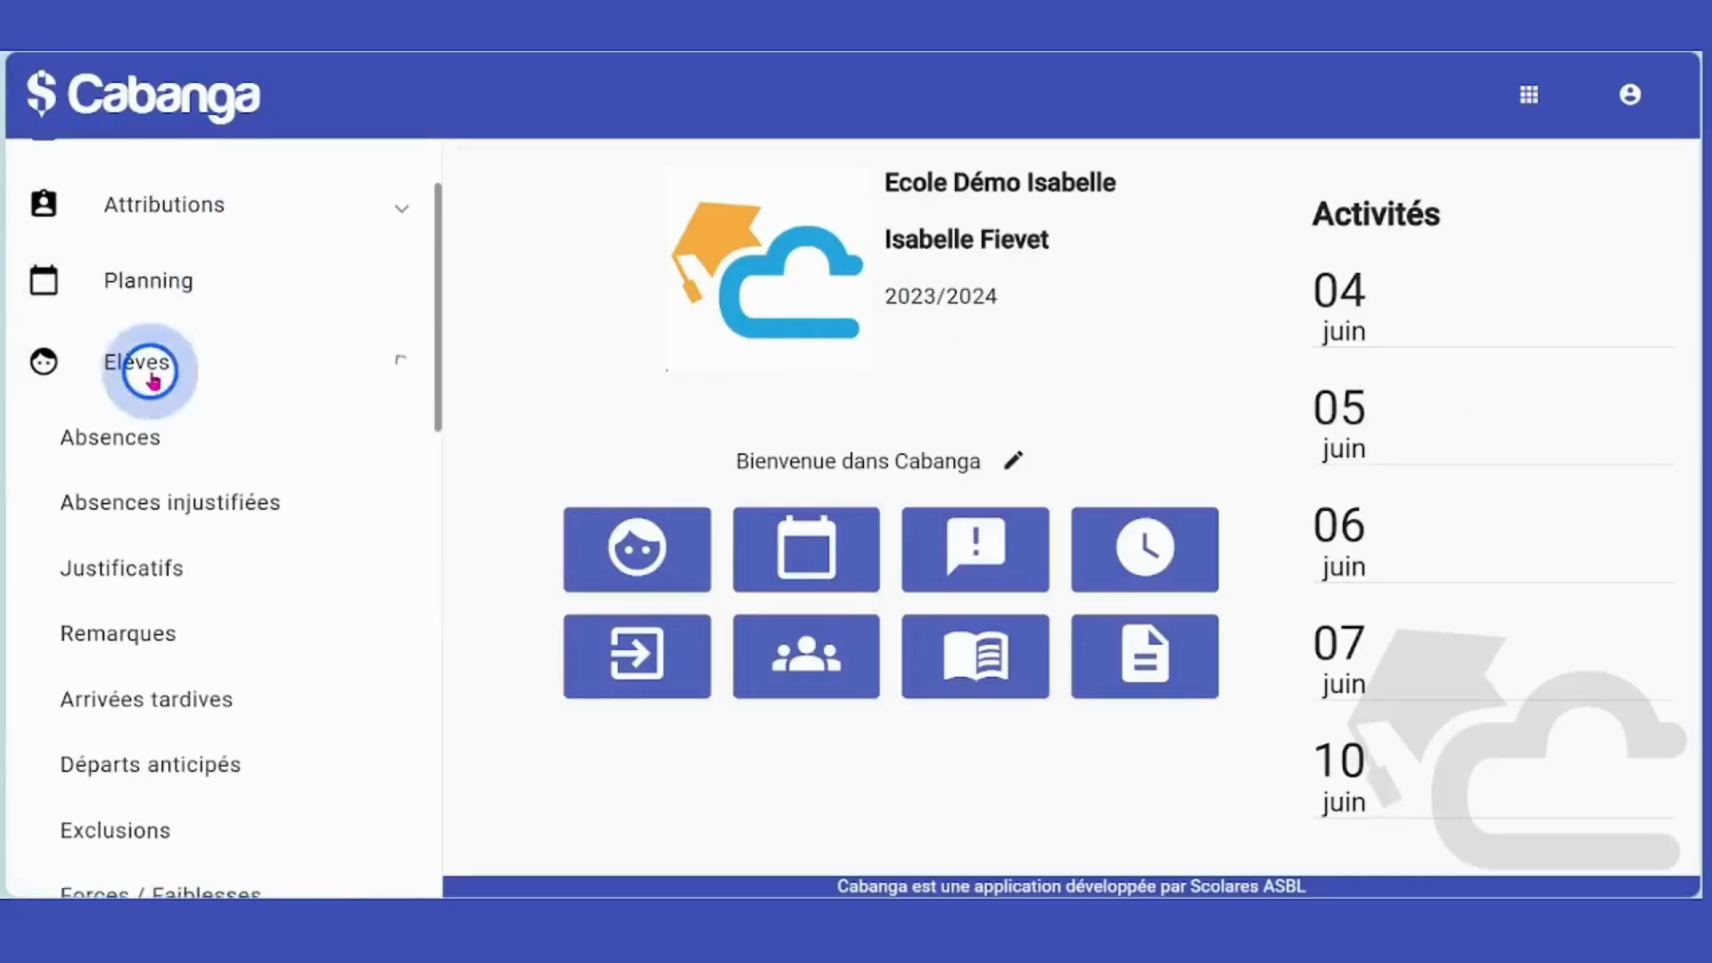
pyautogui.scroll(-5, 156, 385)
pyautogui.scroll(-4, 160, 392)
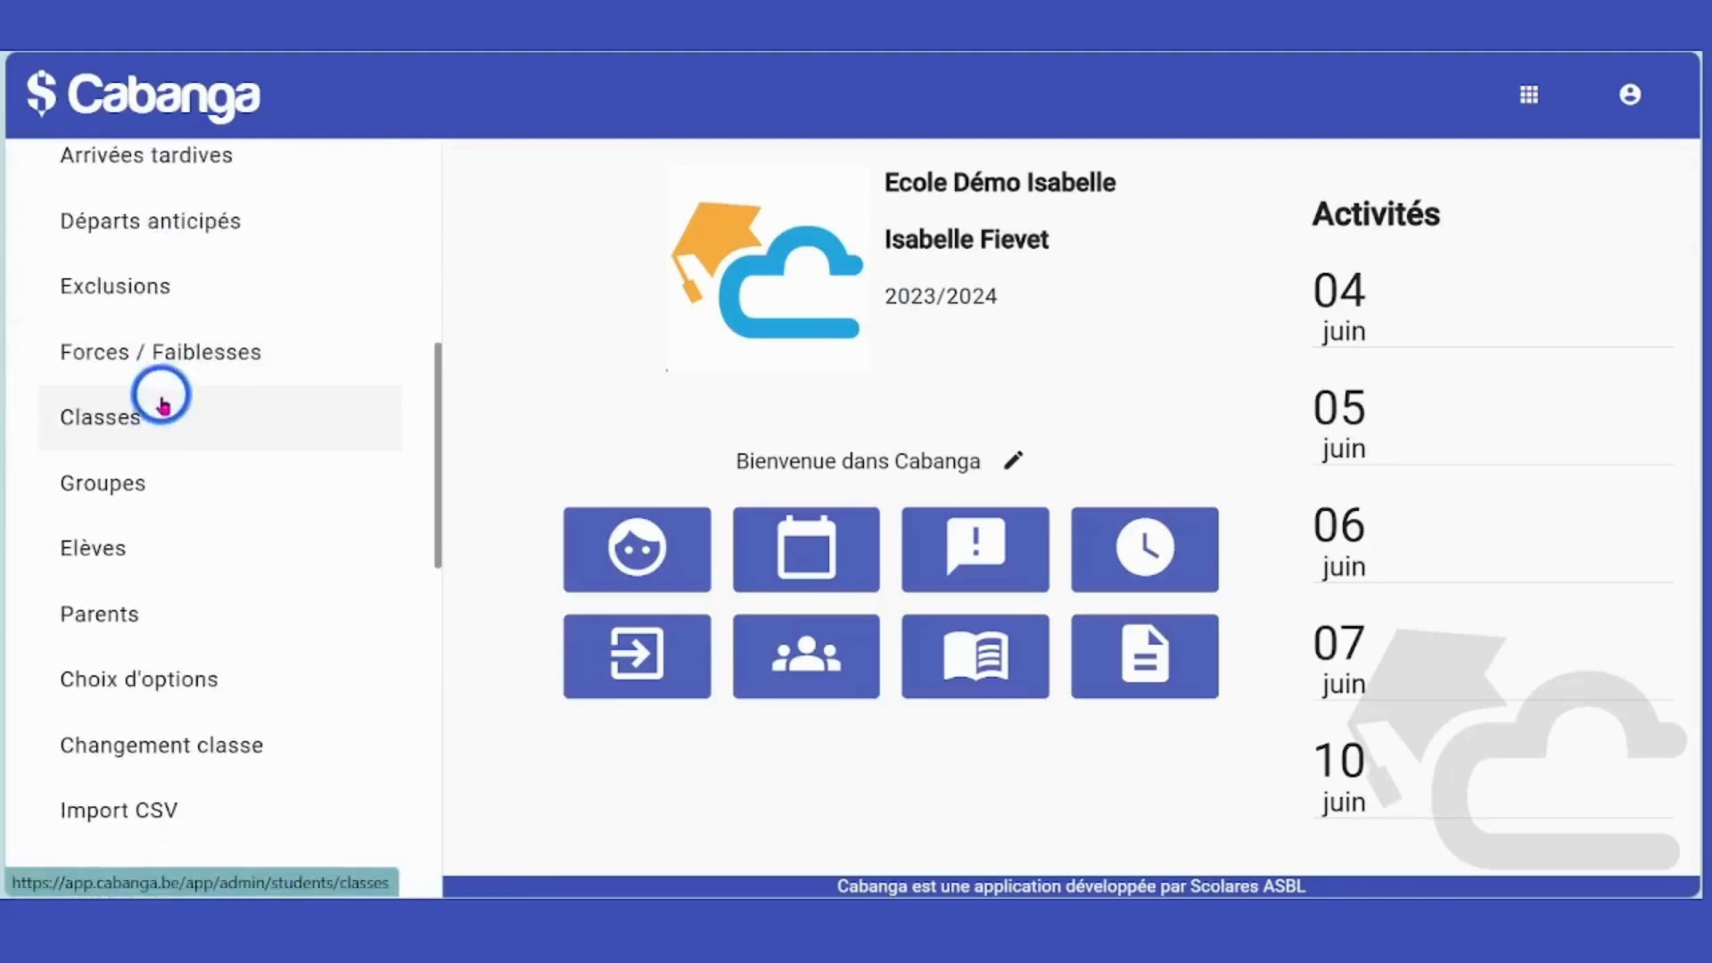
pyautogui.click(147, 492)
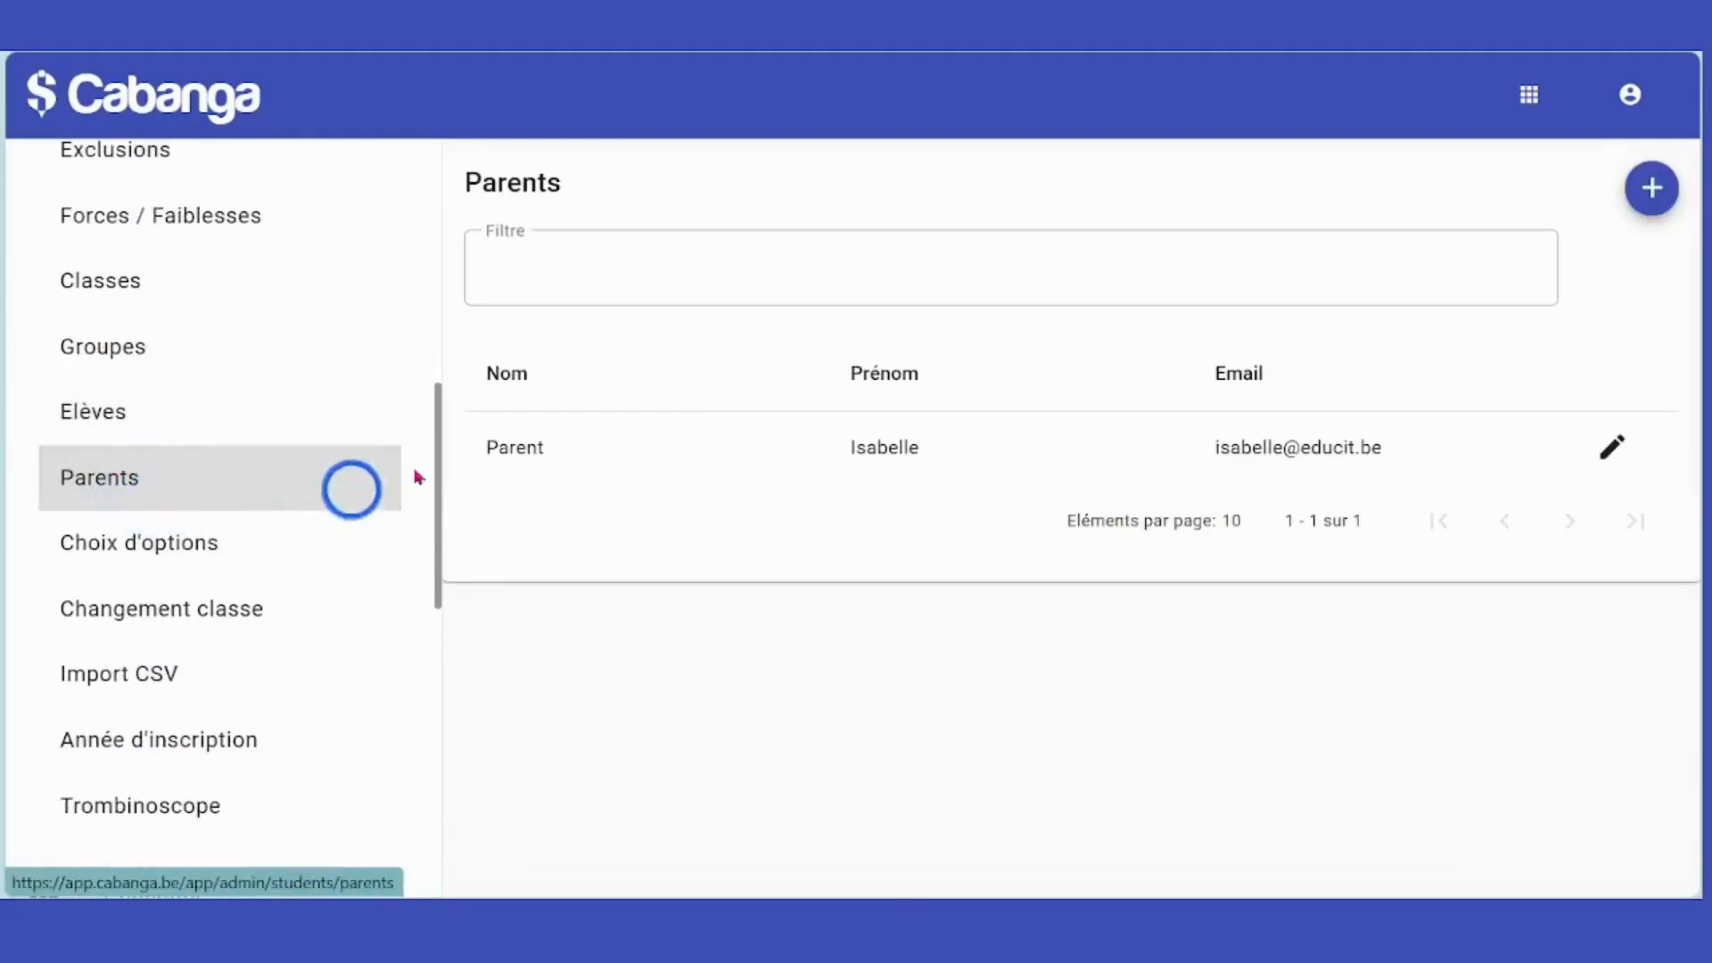
pyautogui.click(1647, 195)
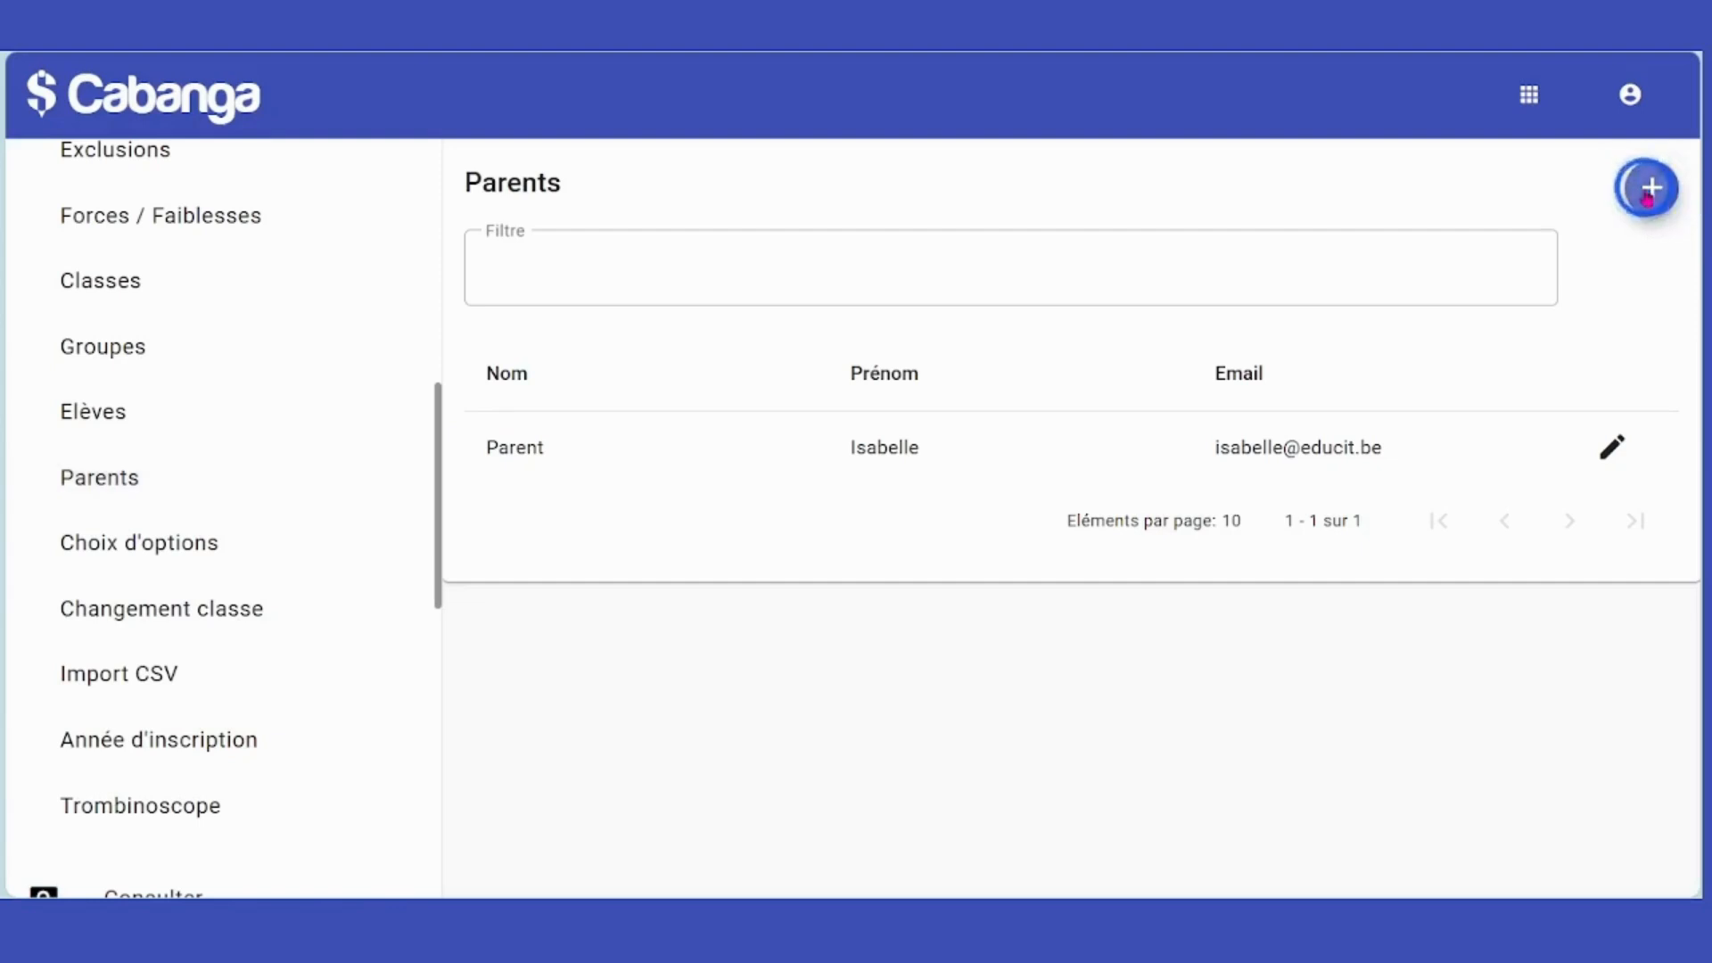
# Enter the parent's last name, first name and e-mail address, then save the record.
pyautogui.click(689, 261)
pyautogui.write('Papa')
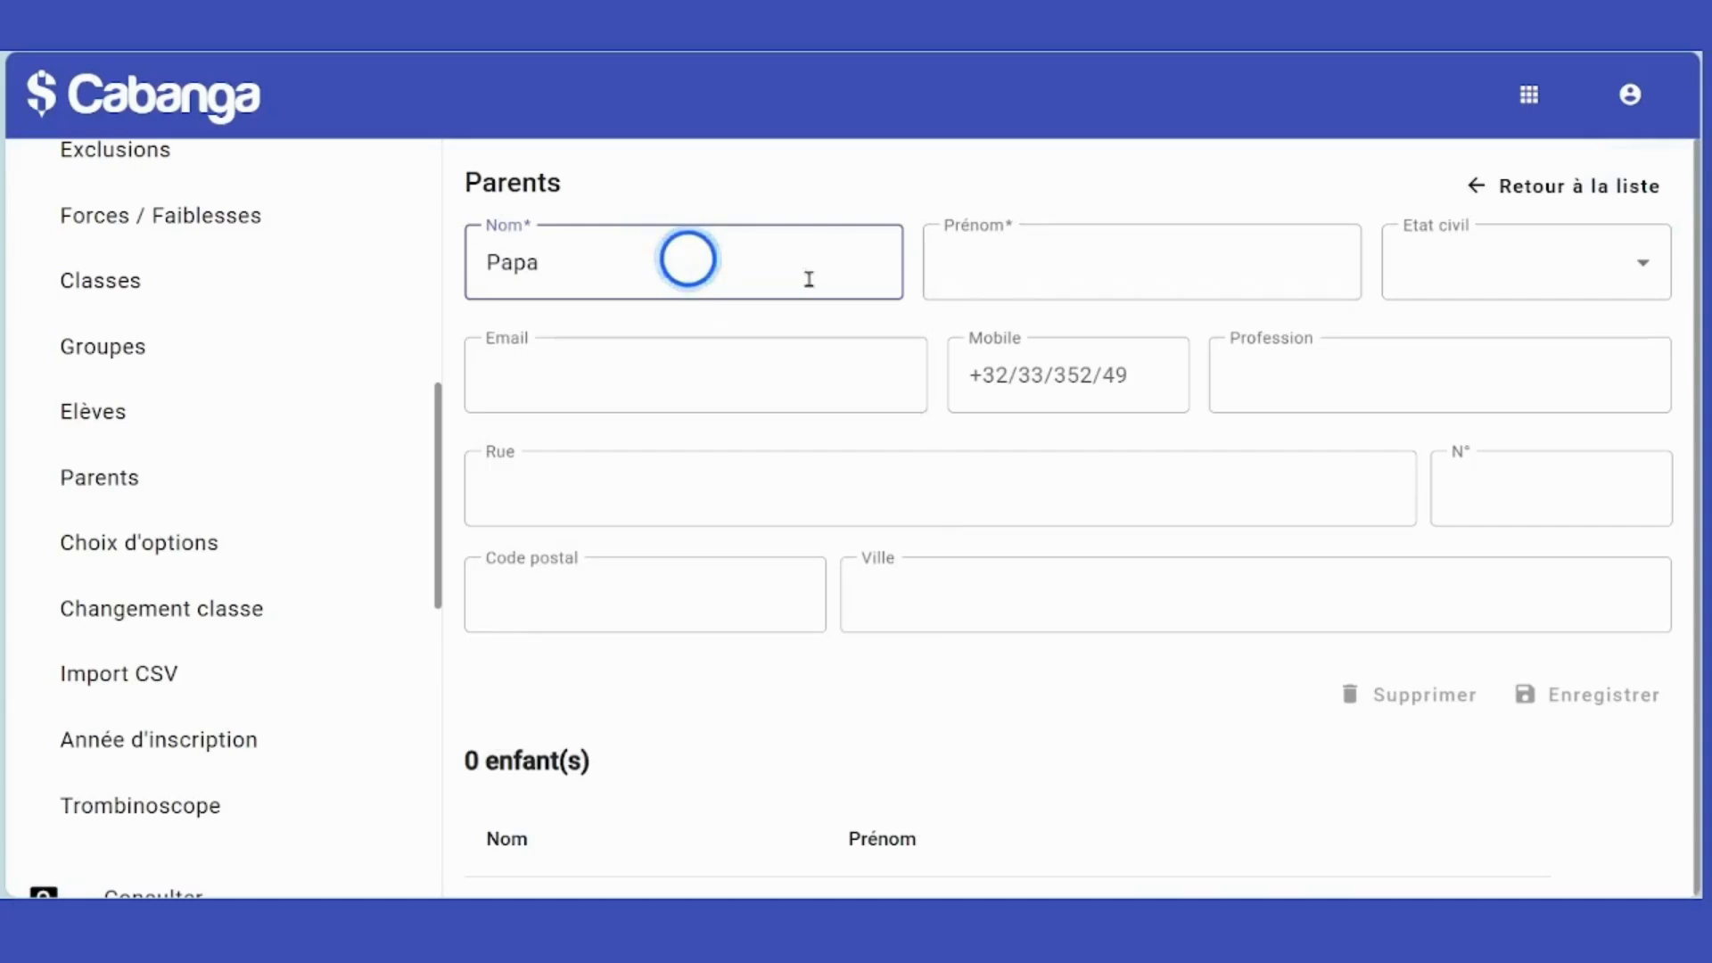
pyautogui.click(990, 265)
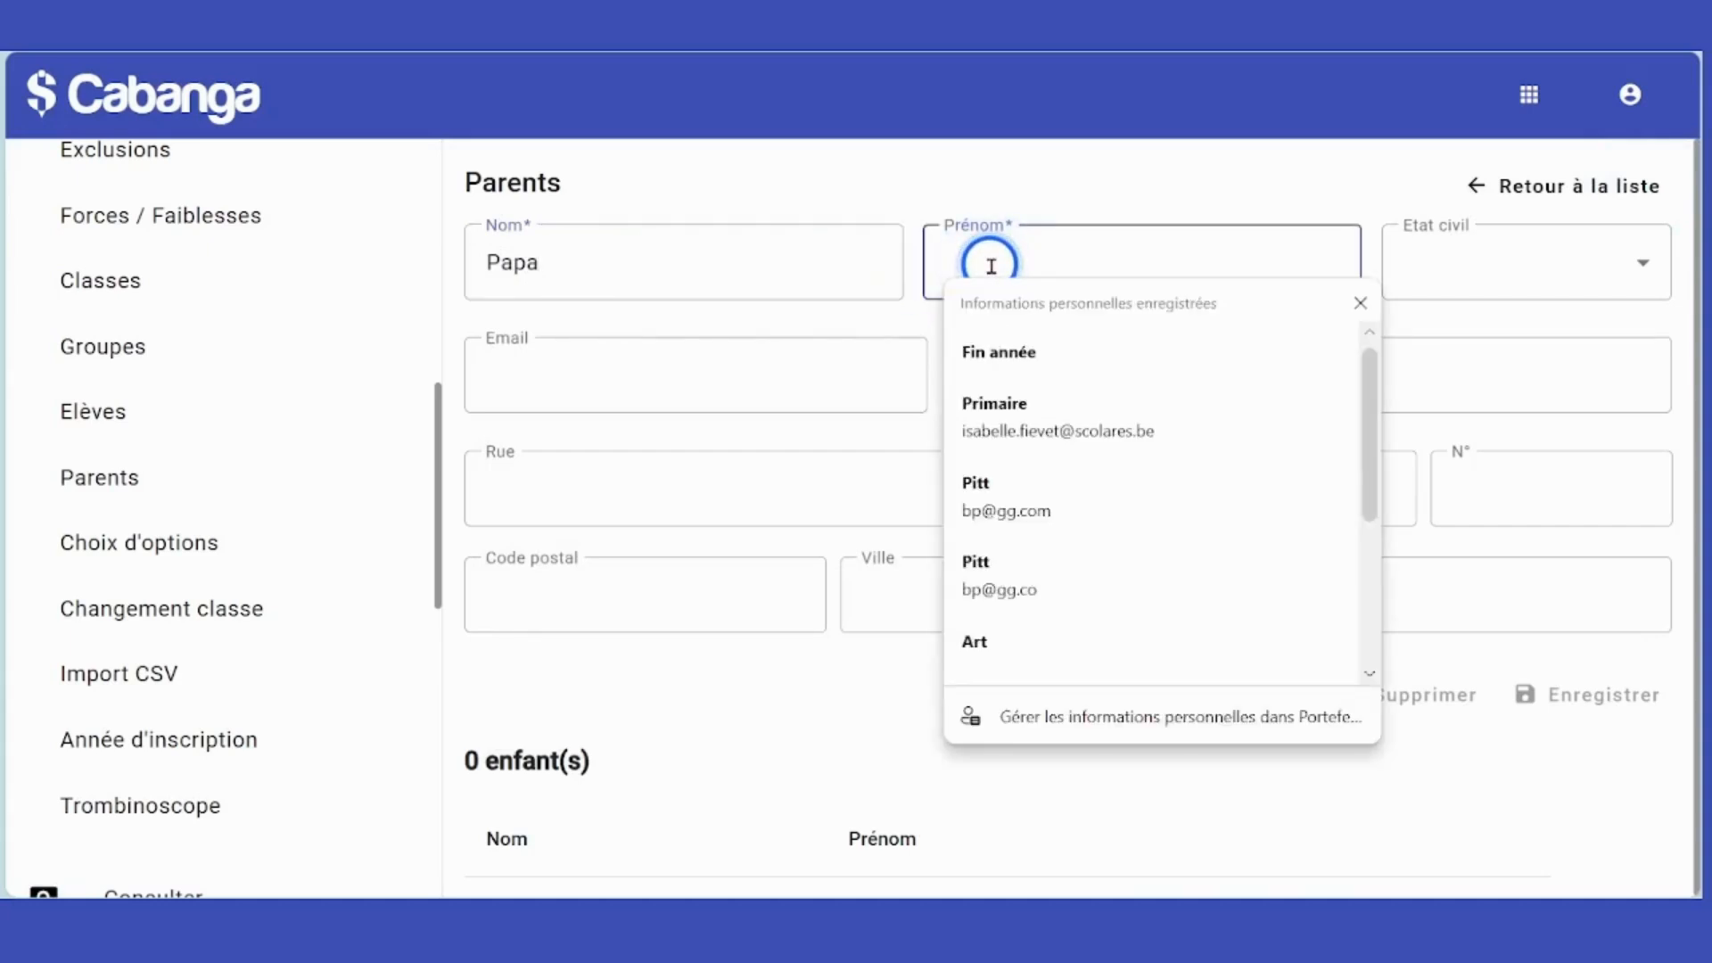
pyautogui.write('D')
pyautogui.press('BackSpace')
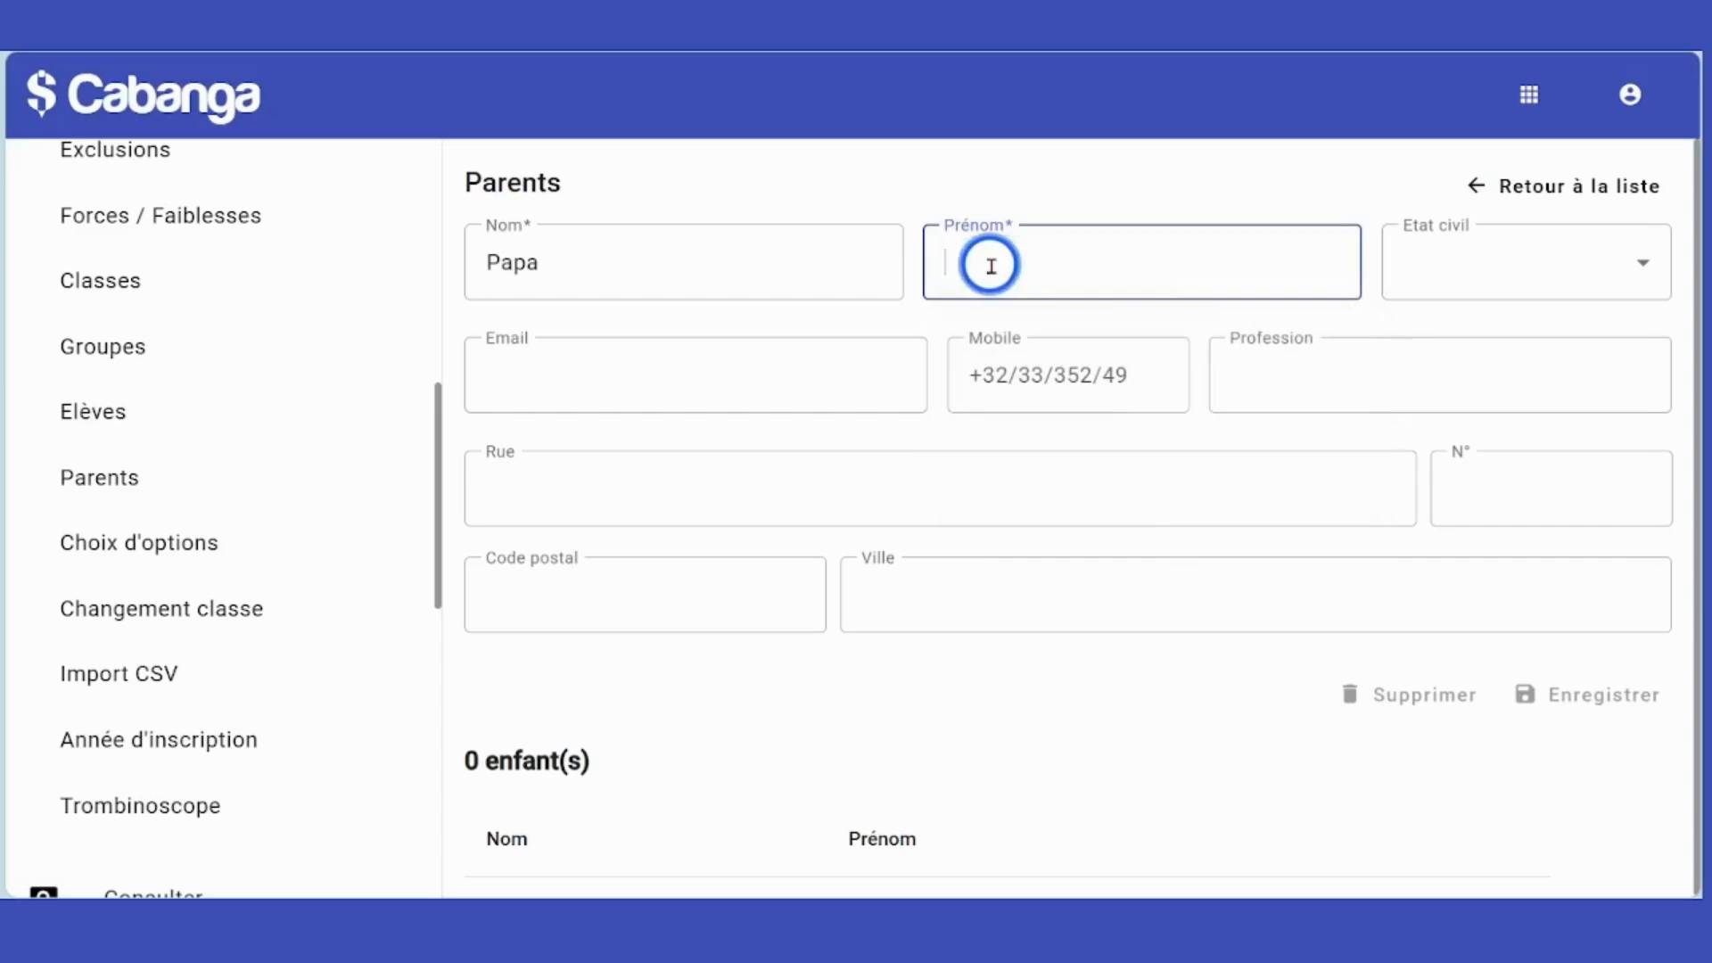
pyautogui.write('Gue')
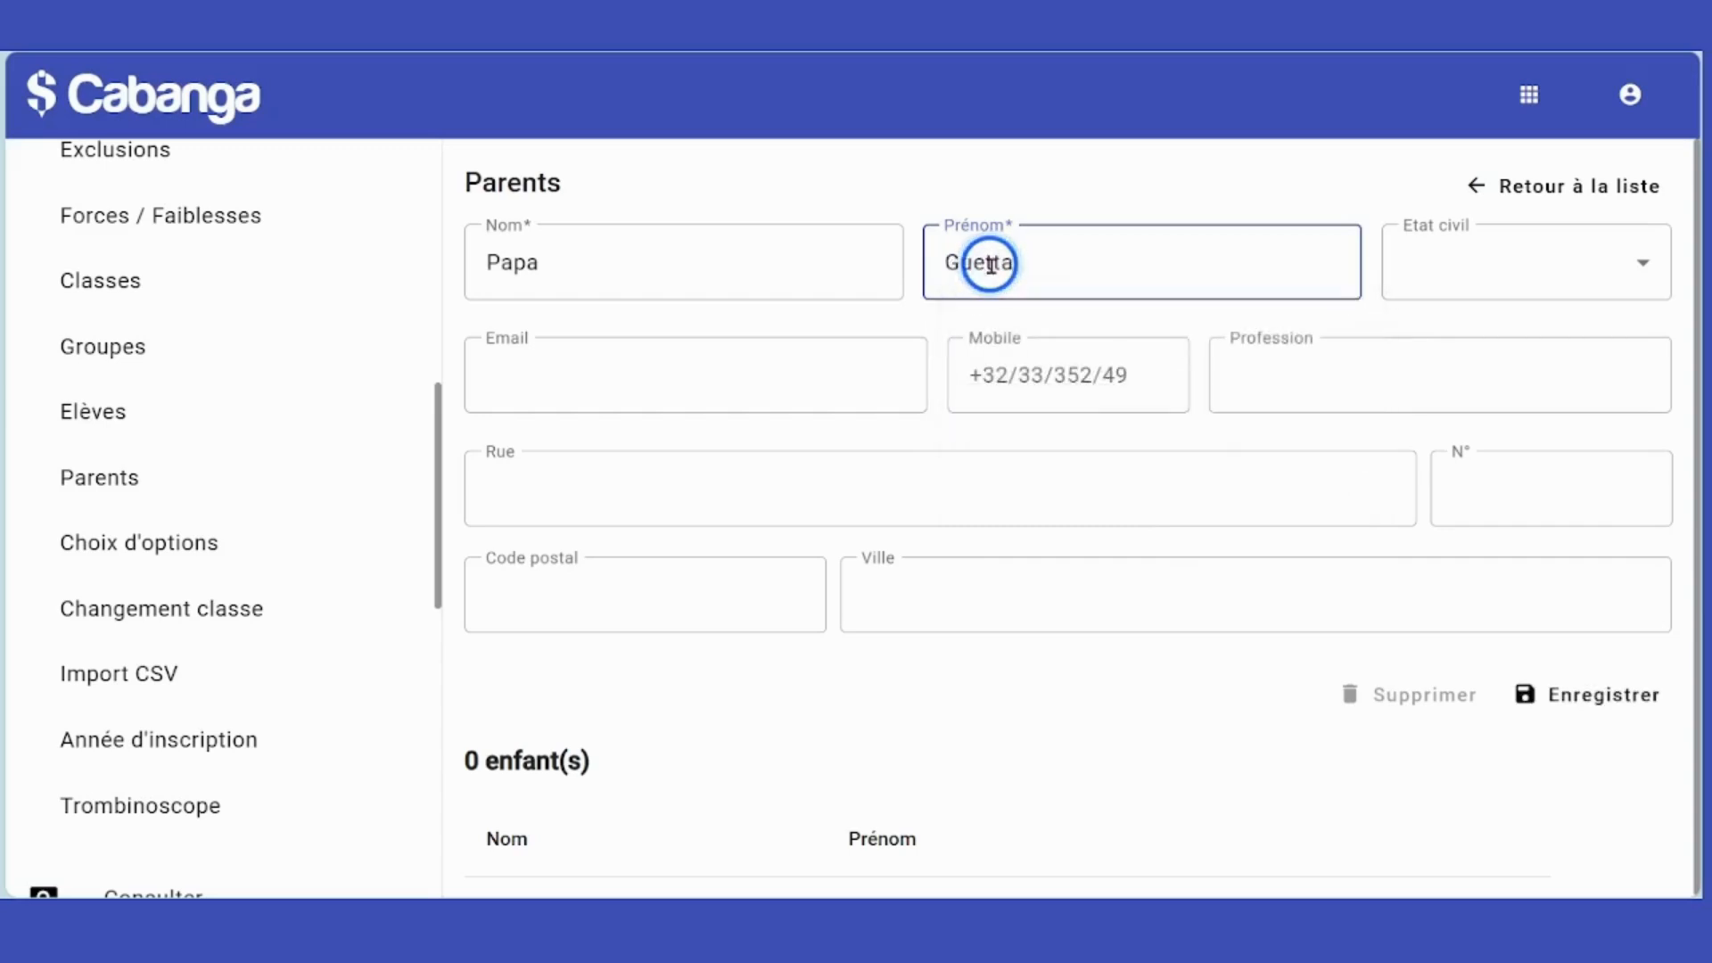
pyautogui.write('tta')
pyautogui.click(740, 373)
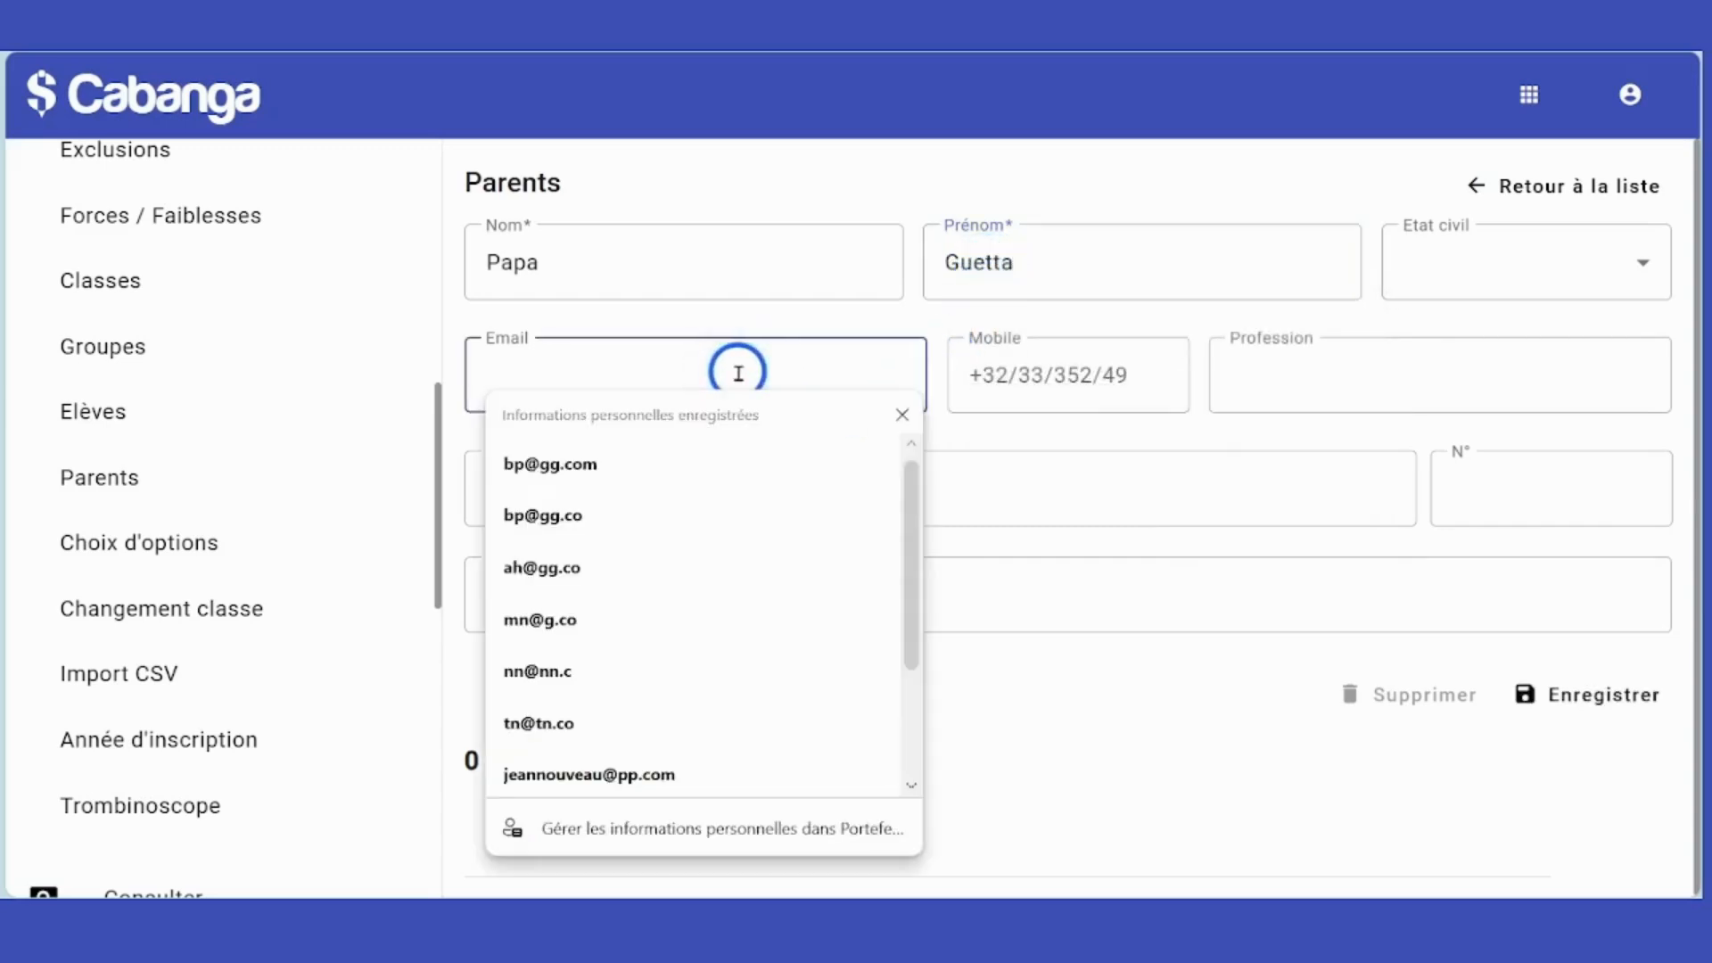
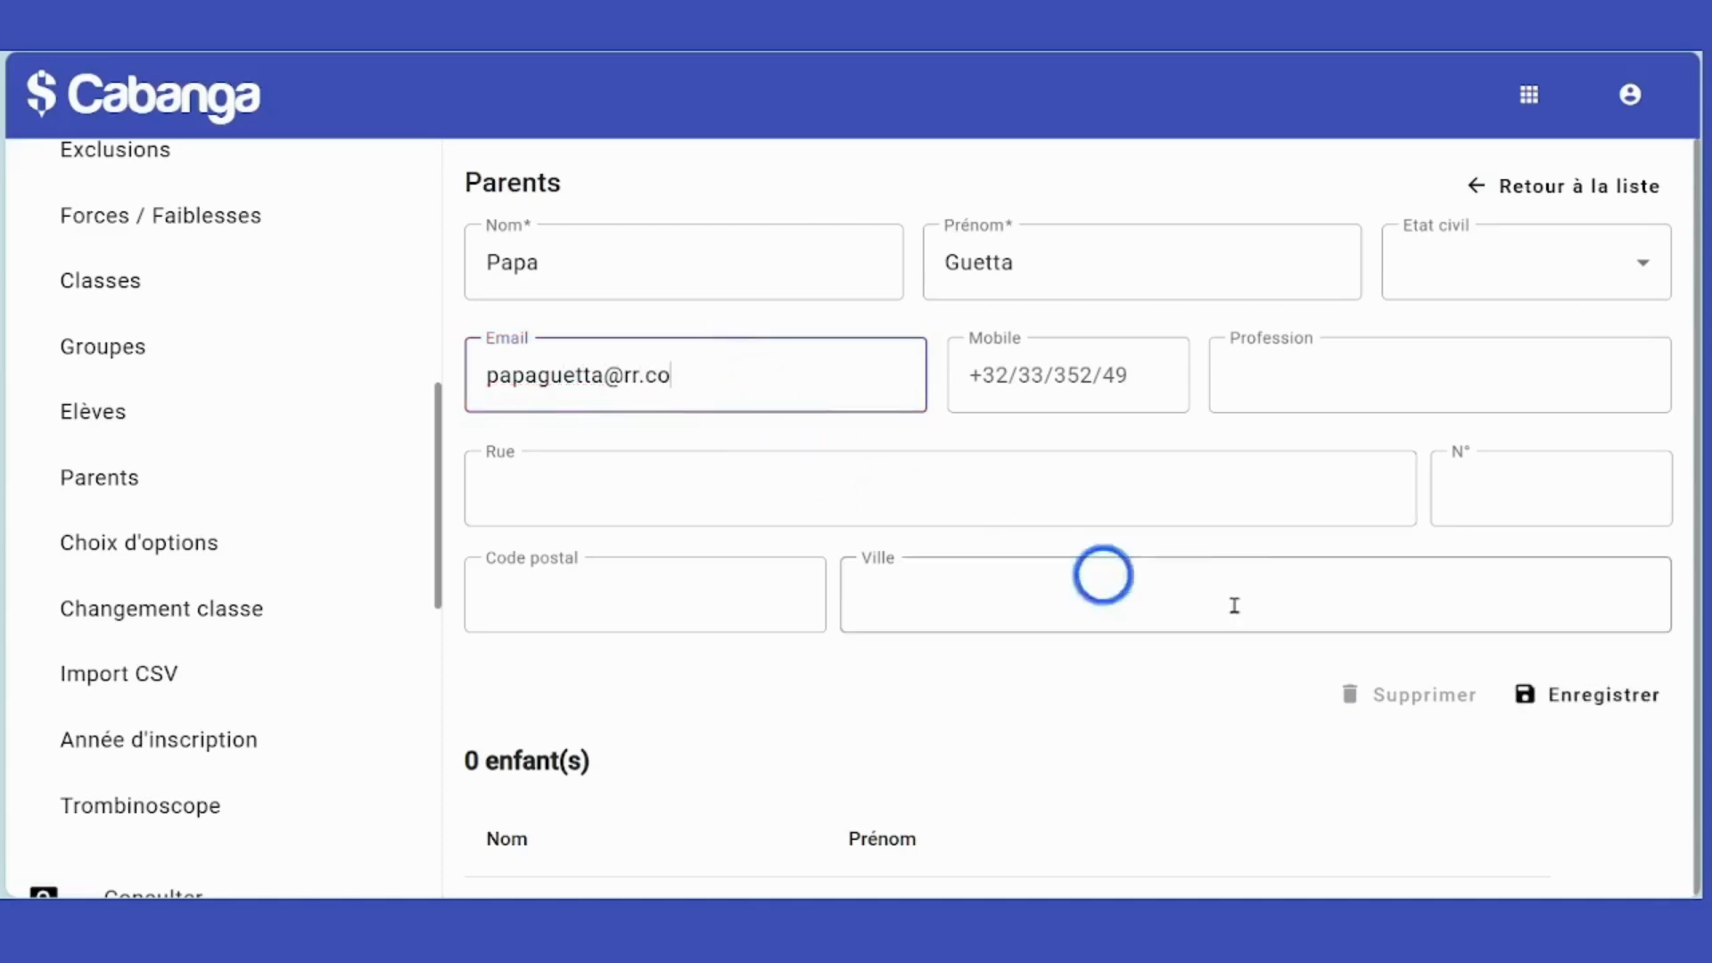
pyautogui.click(1596, 706)
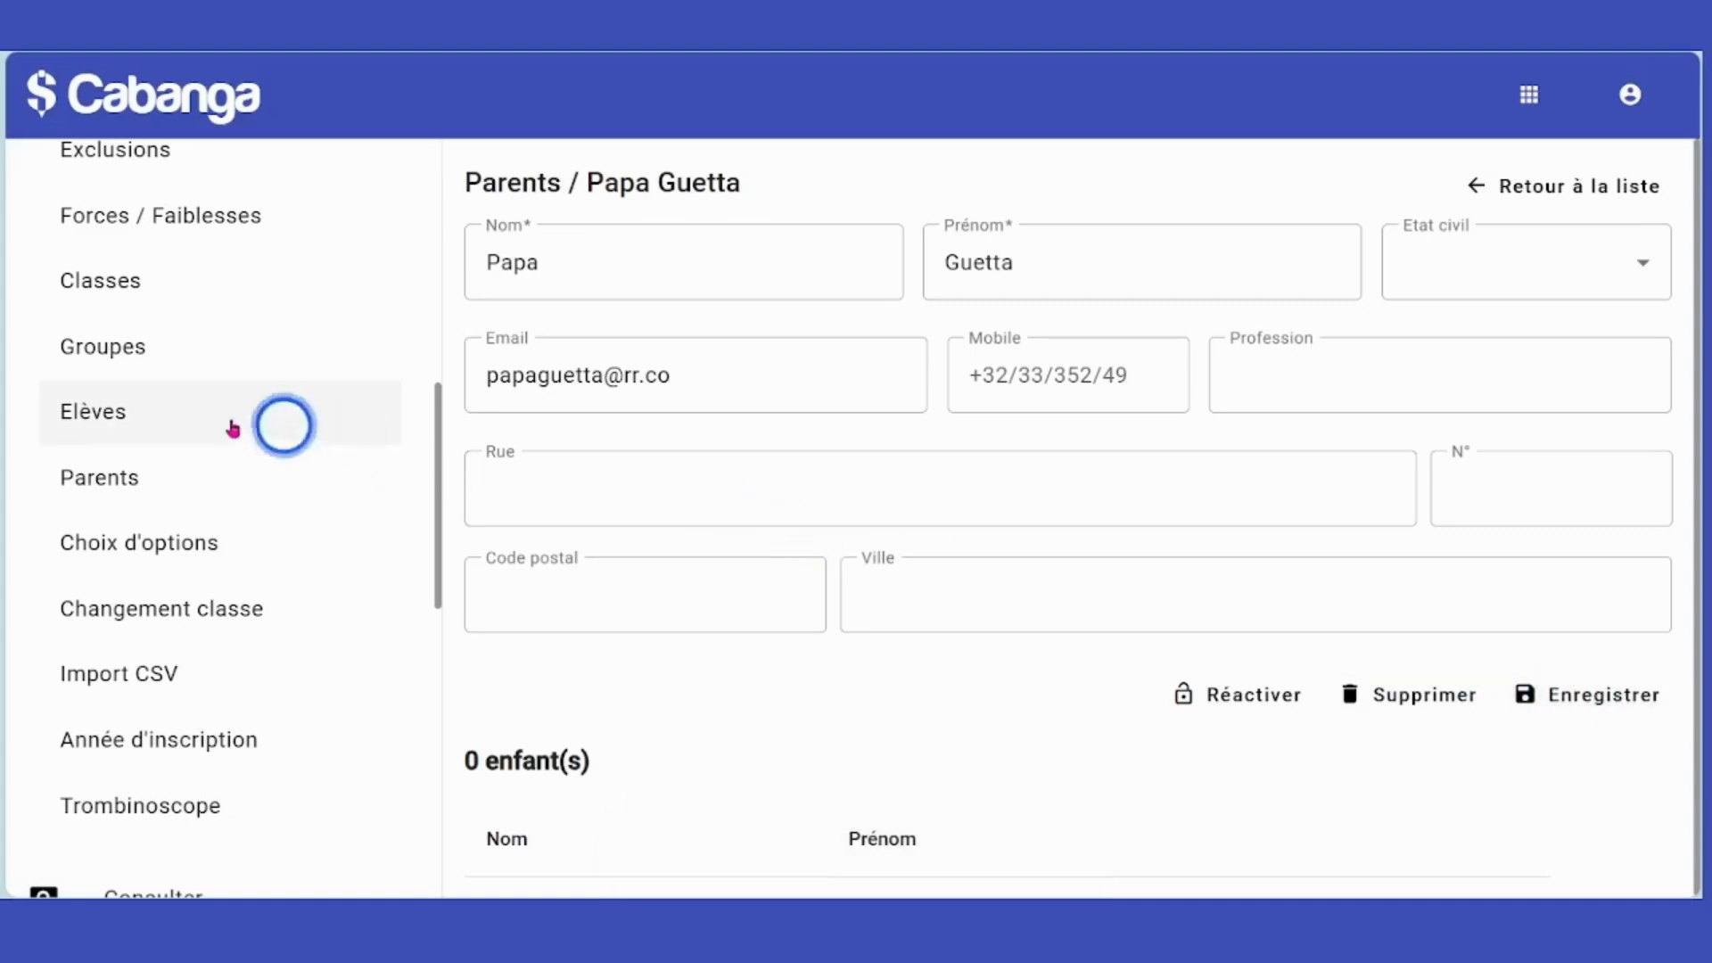
# Add a student in Elèves with last name, first name and e-mail, and save the personal information.
pyautogui.click(86, 417)
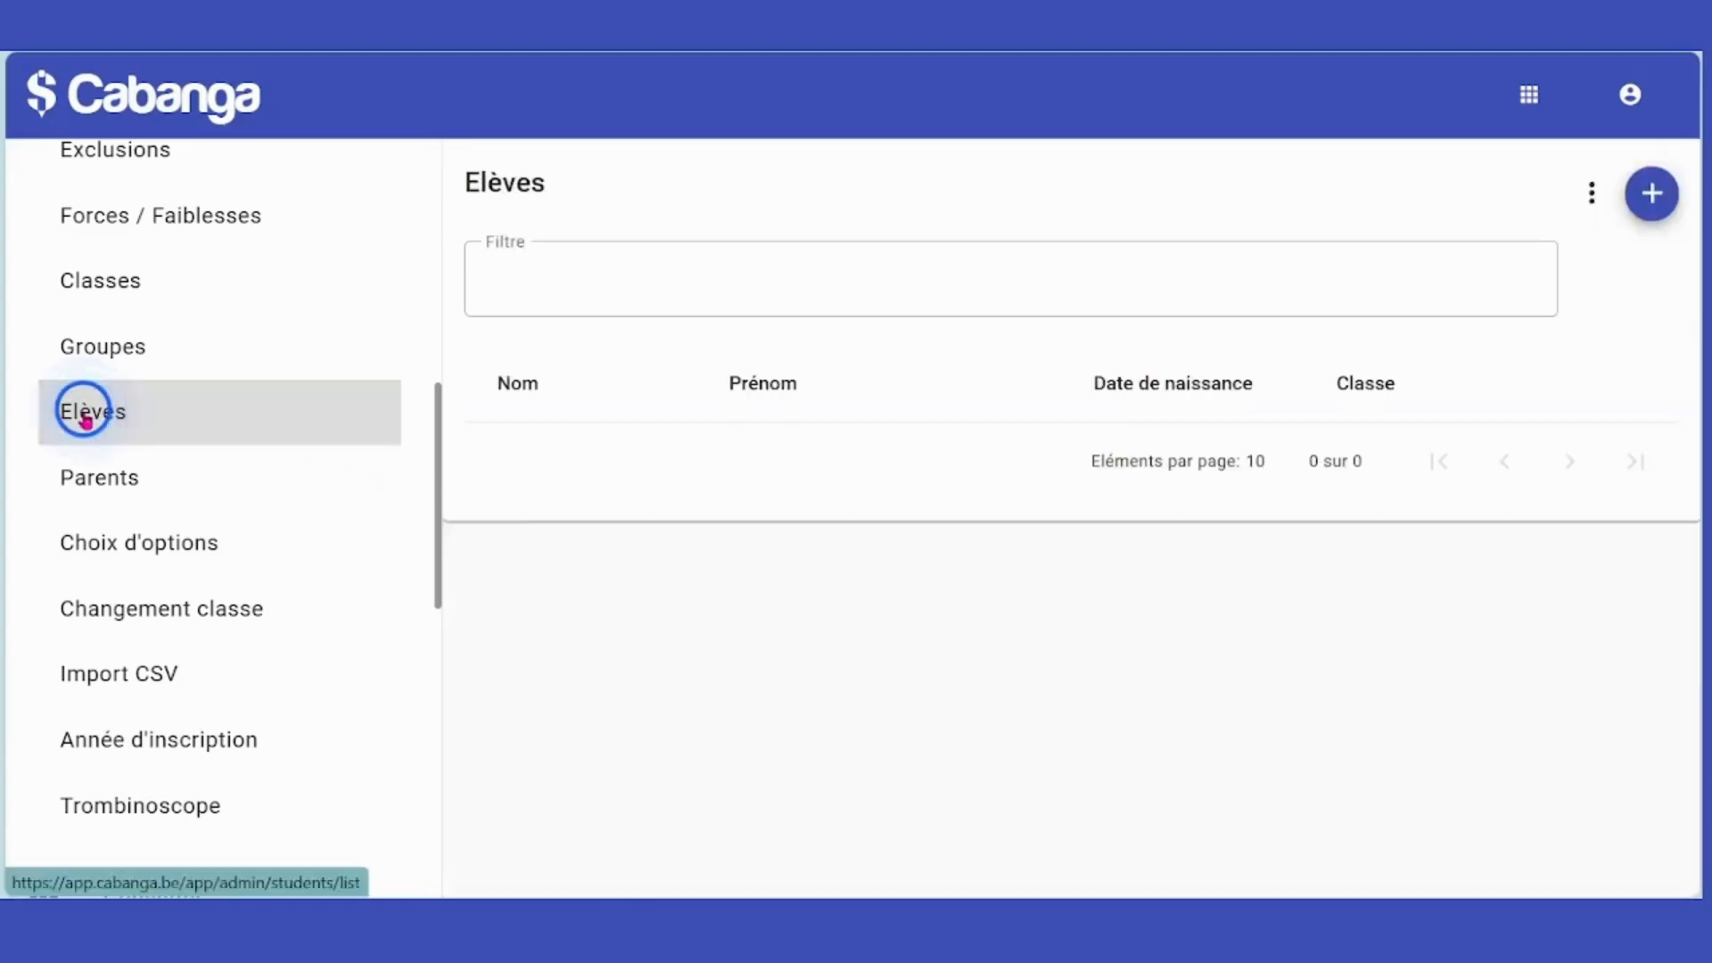
pyautogui.click(1651, 198)
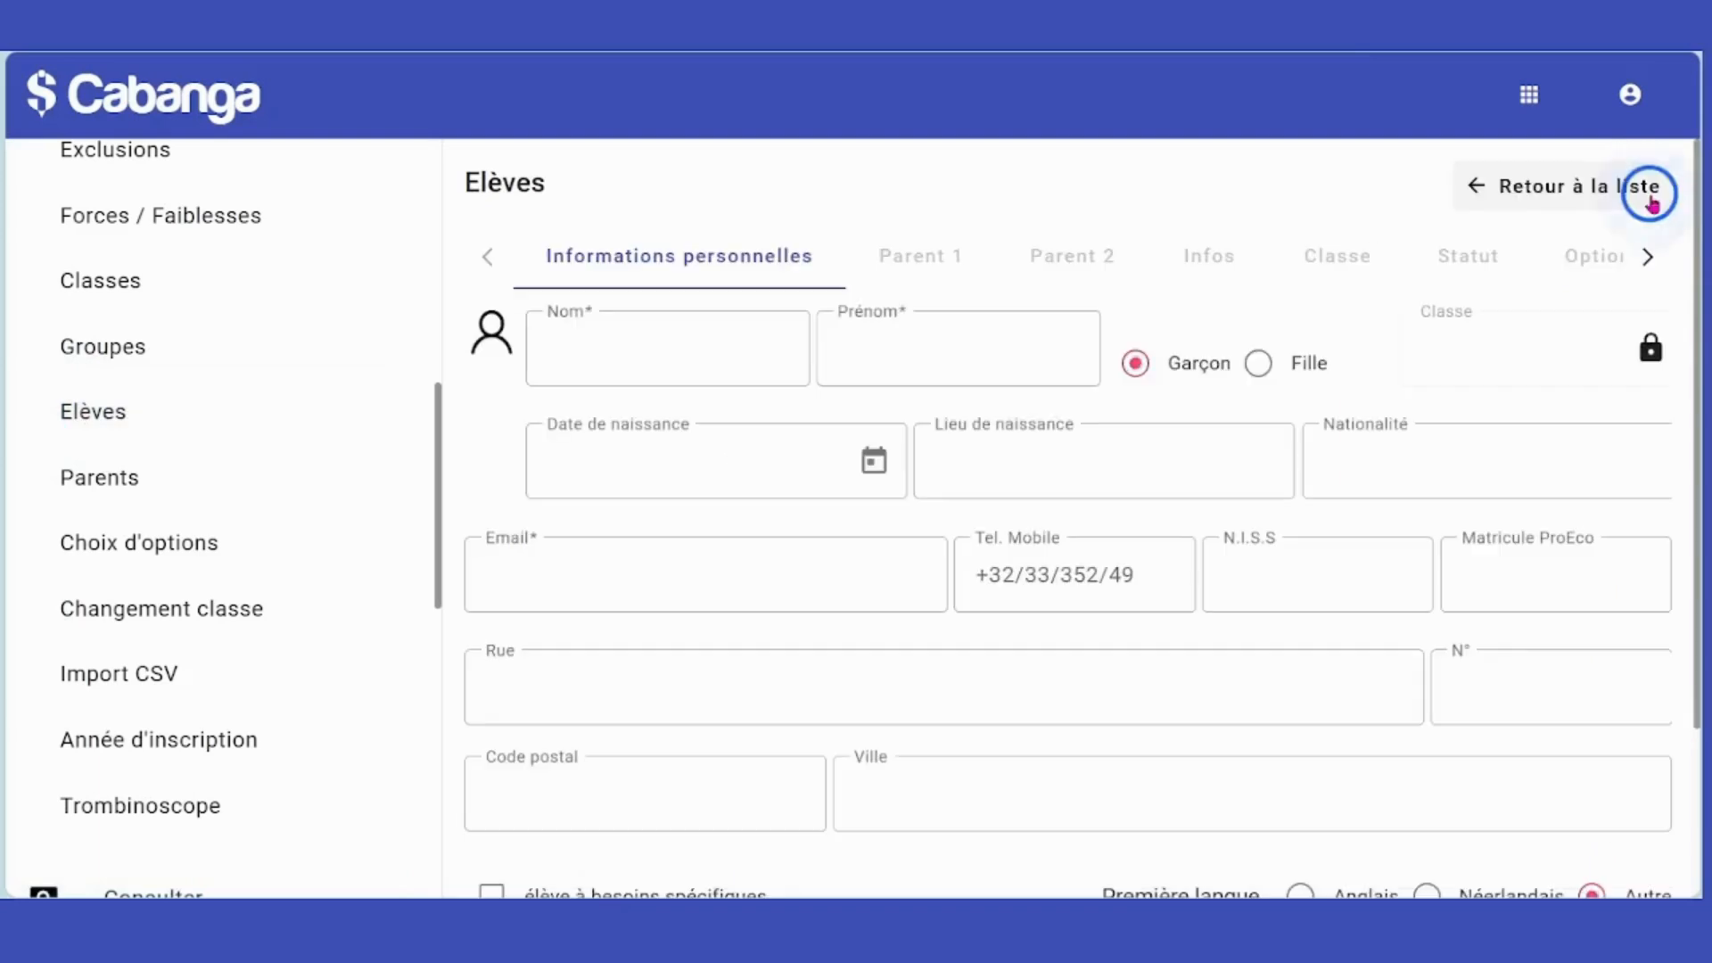
pyautogui.click(677, 358)
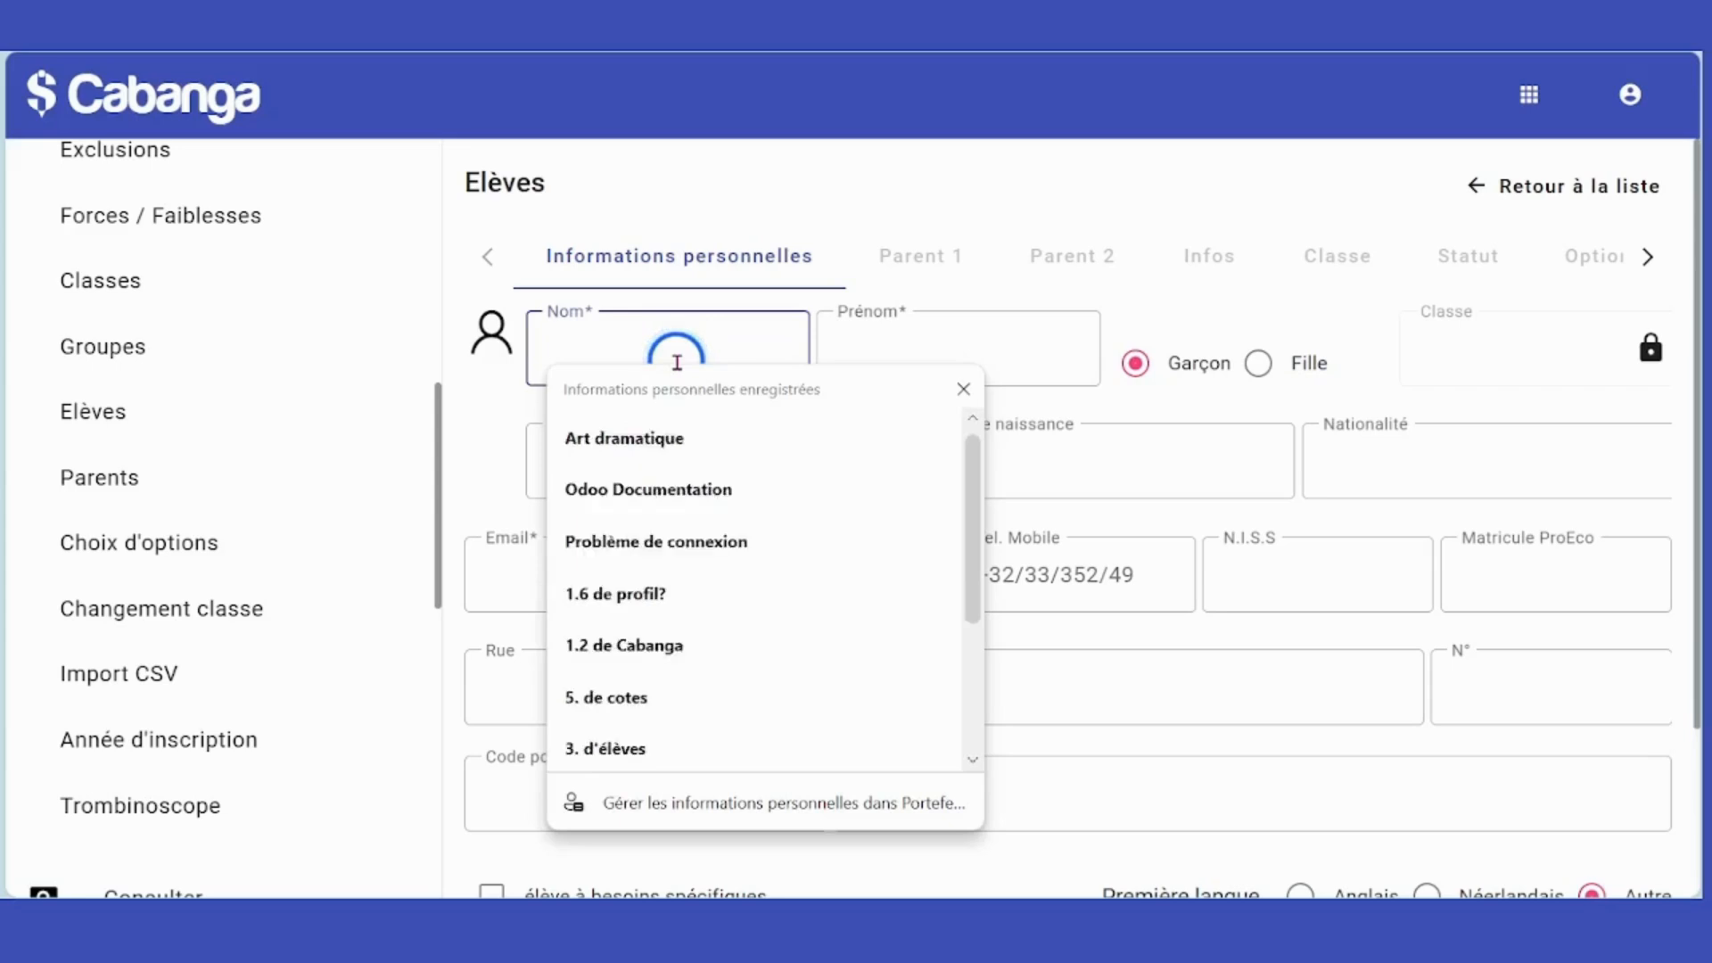
pyautogui.write('David')
pyautogui.press('Tab')
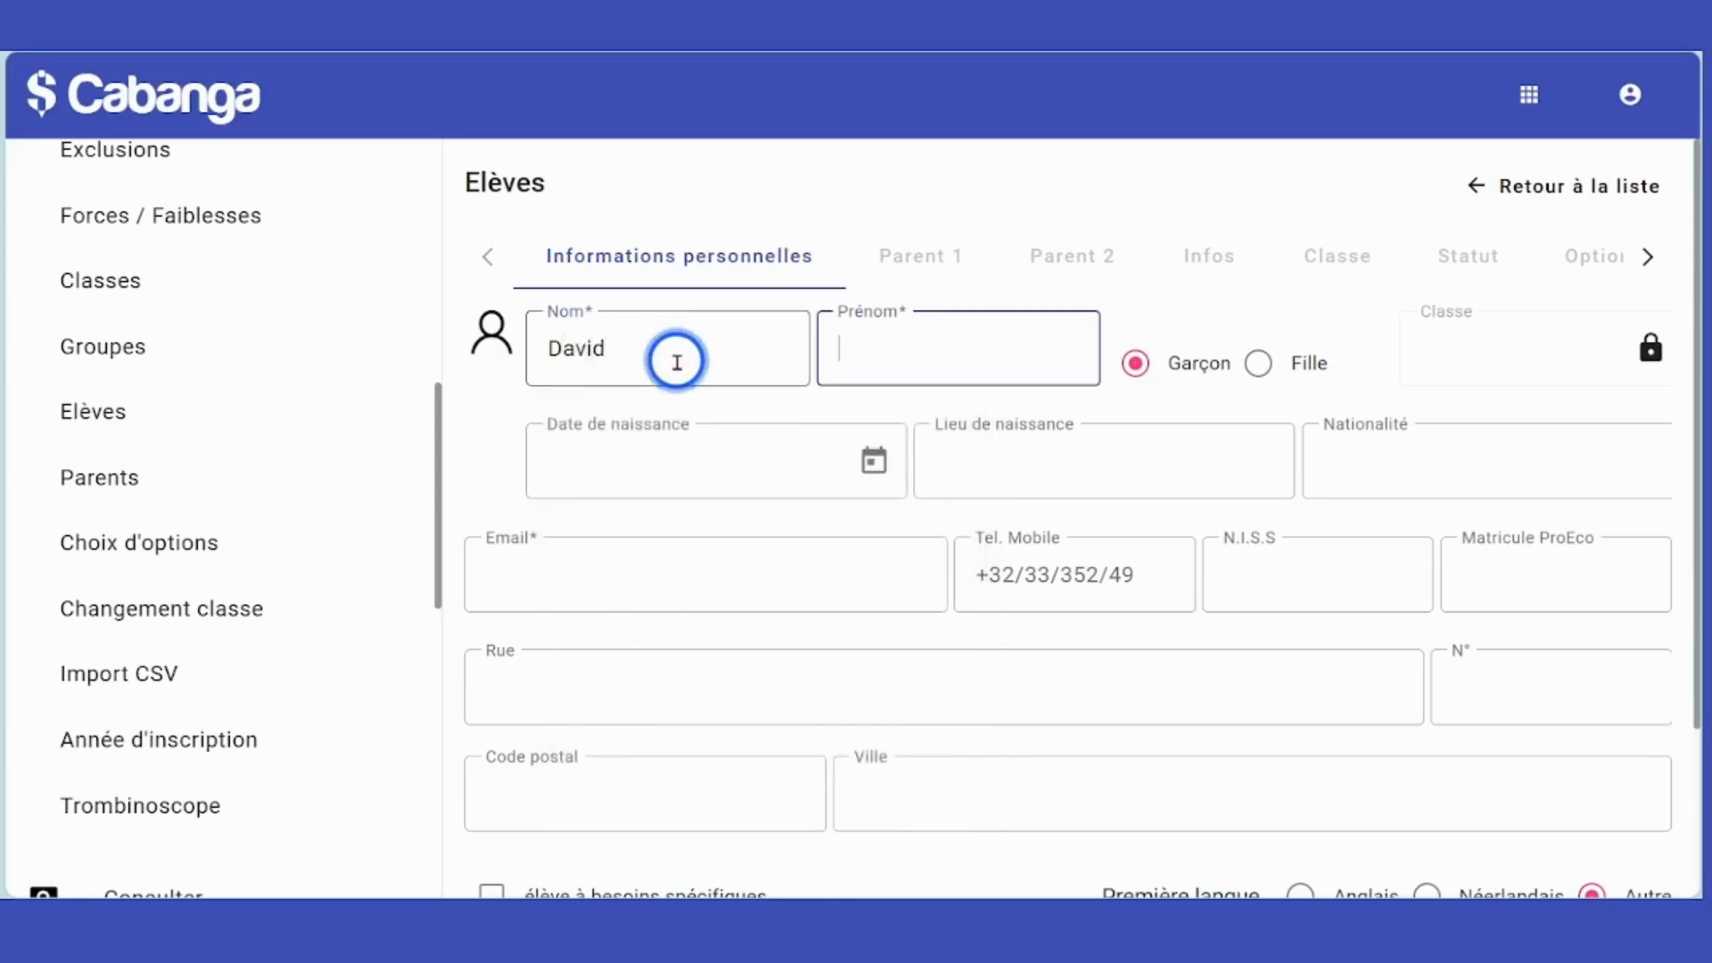
pyautogui.write('Guetta')
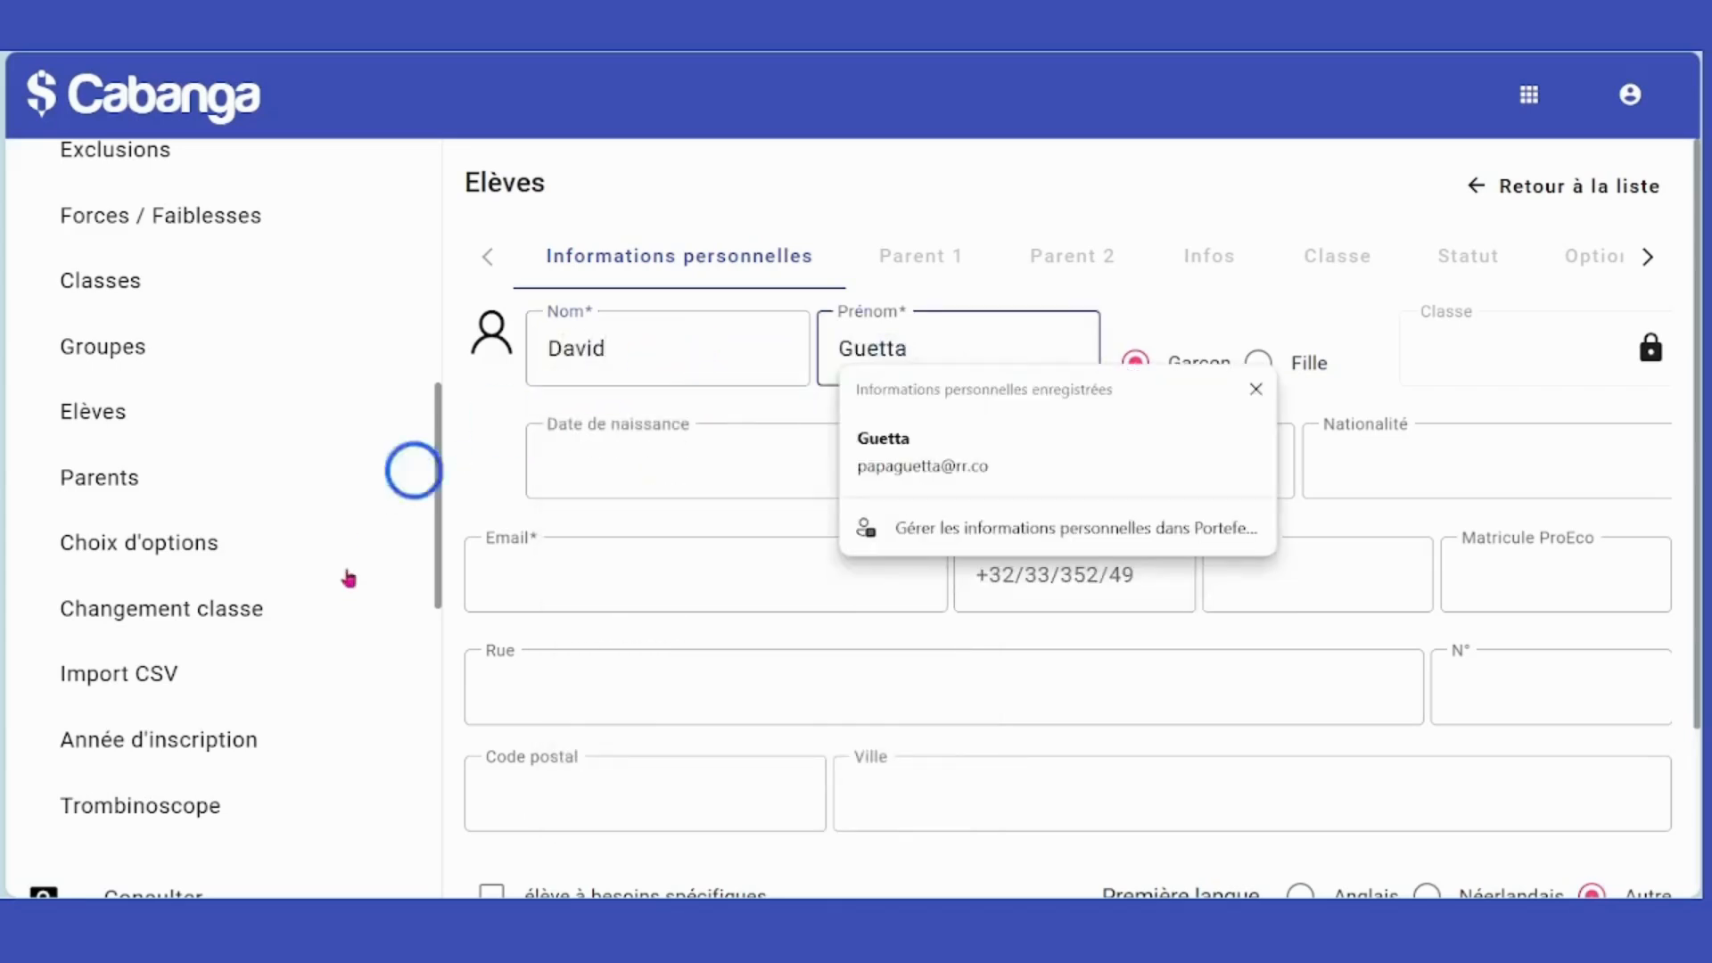
pyautogui.click(535, 577)
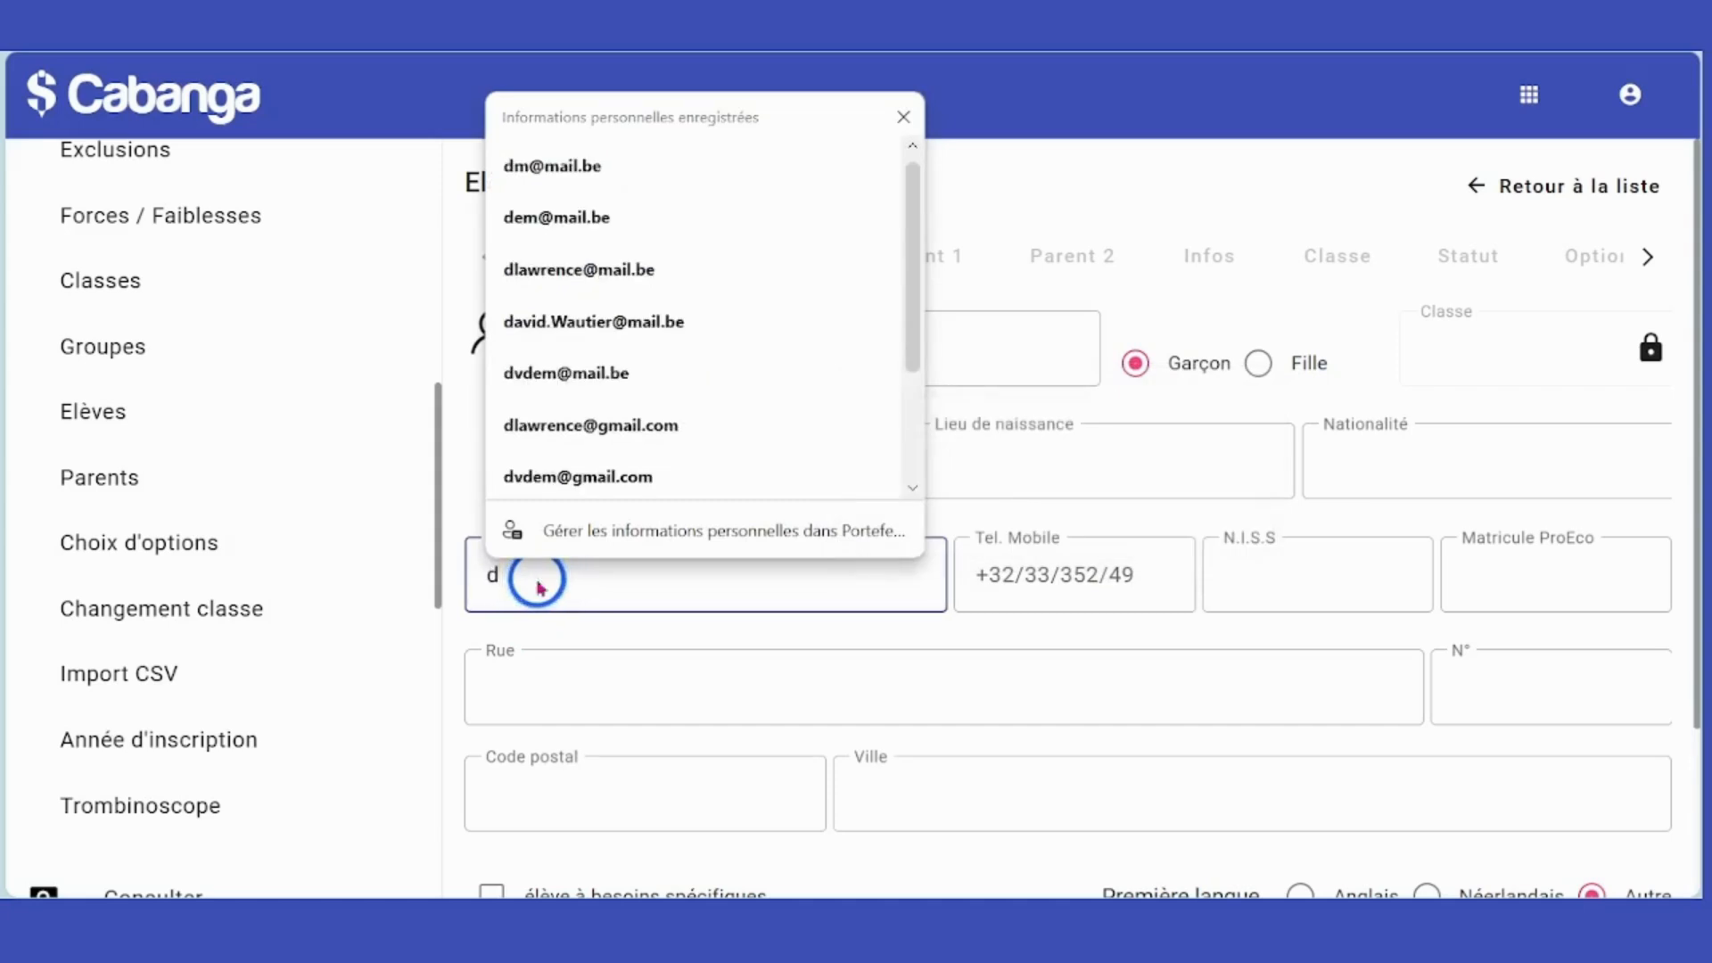
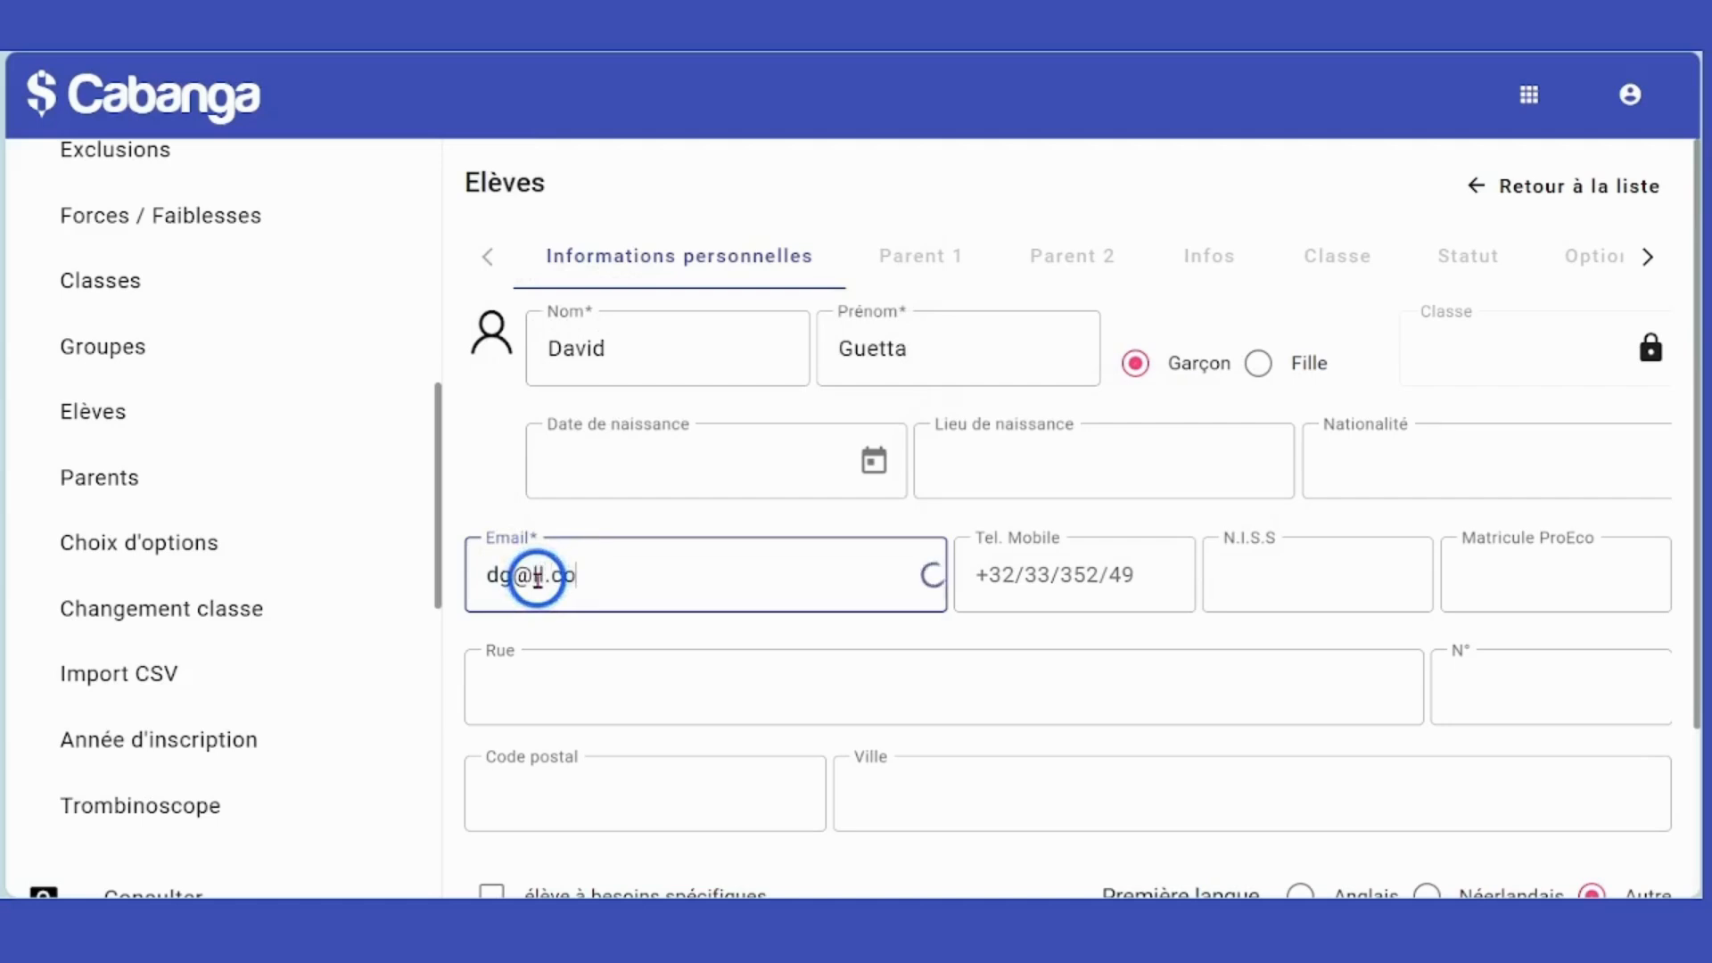
pyautogui.scroll(-2, 1177, 619)
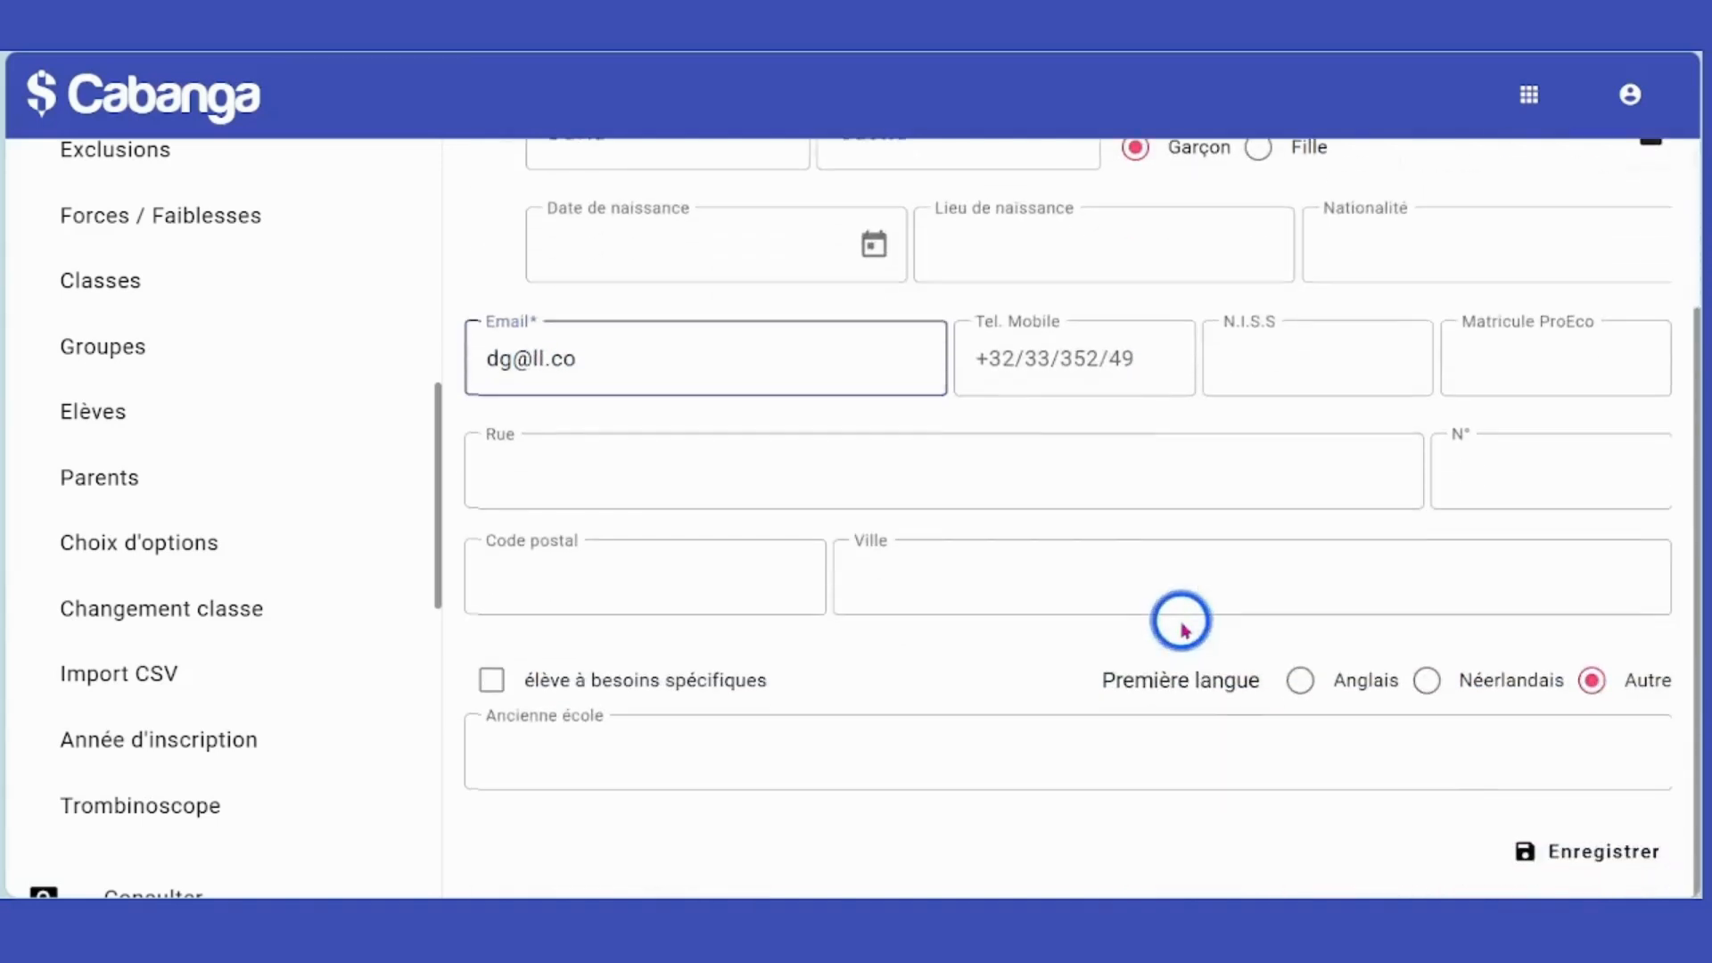
pyautogui.click(1559, 849)
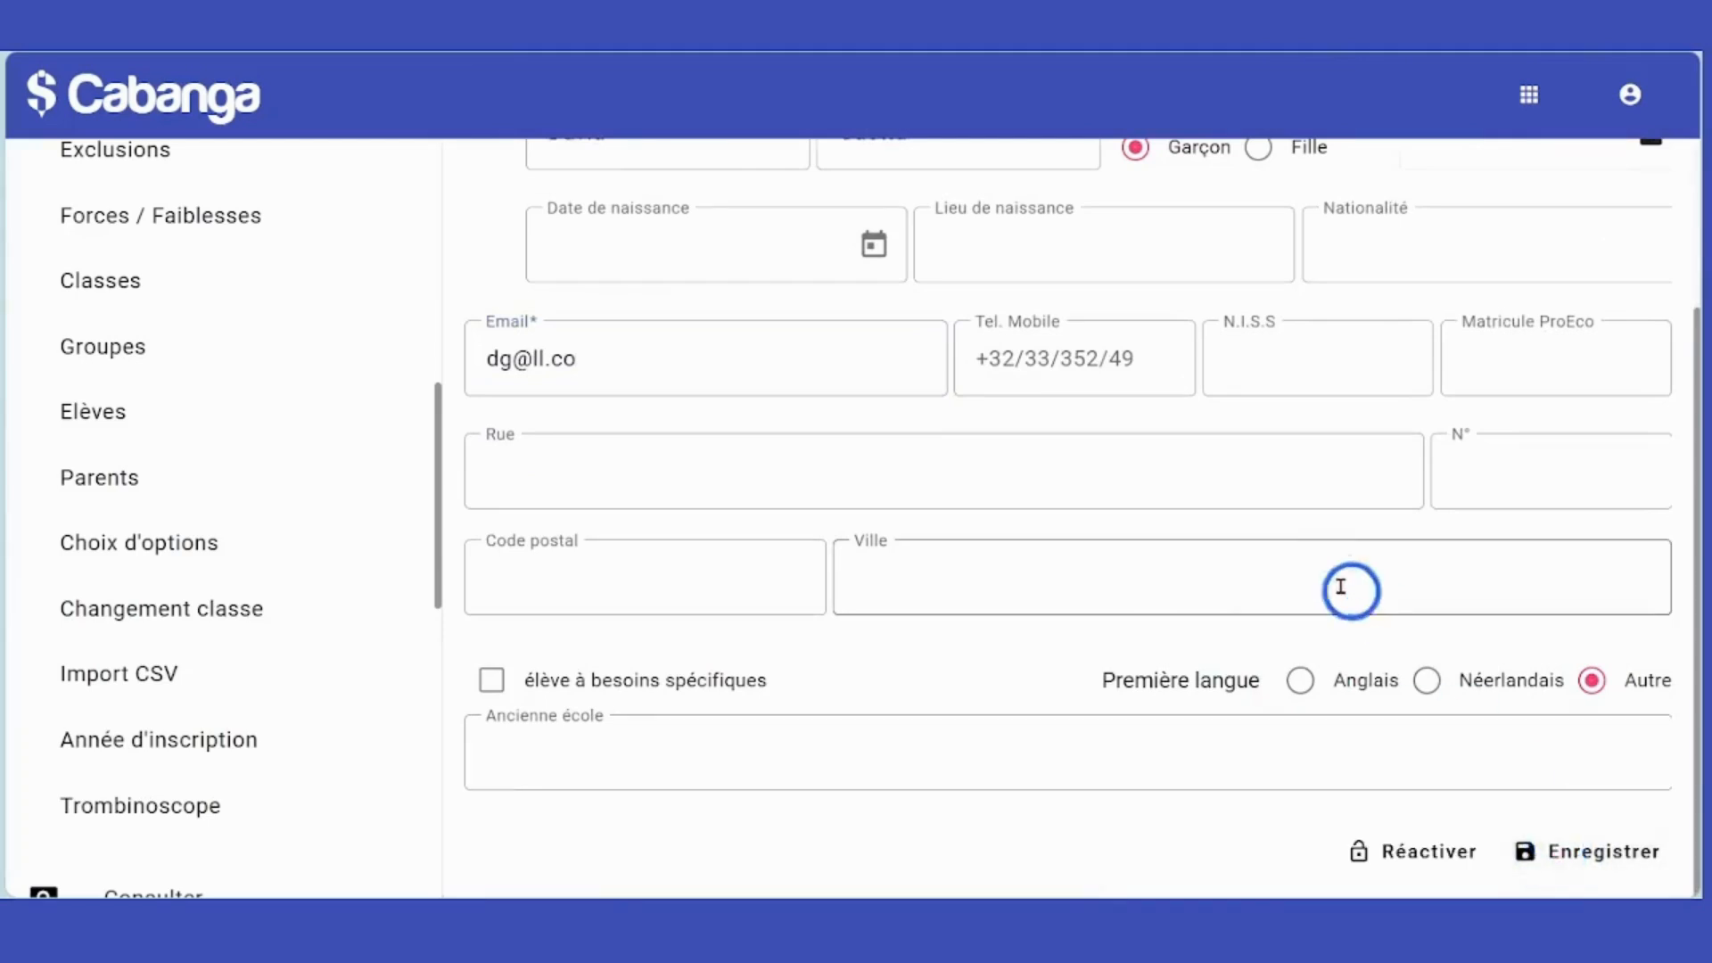
pyautogui.scroll(3, 1342, 584)
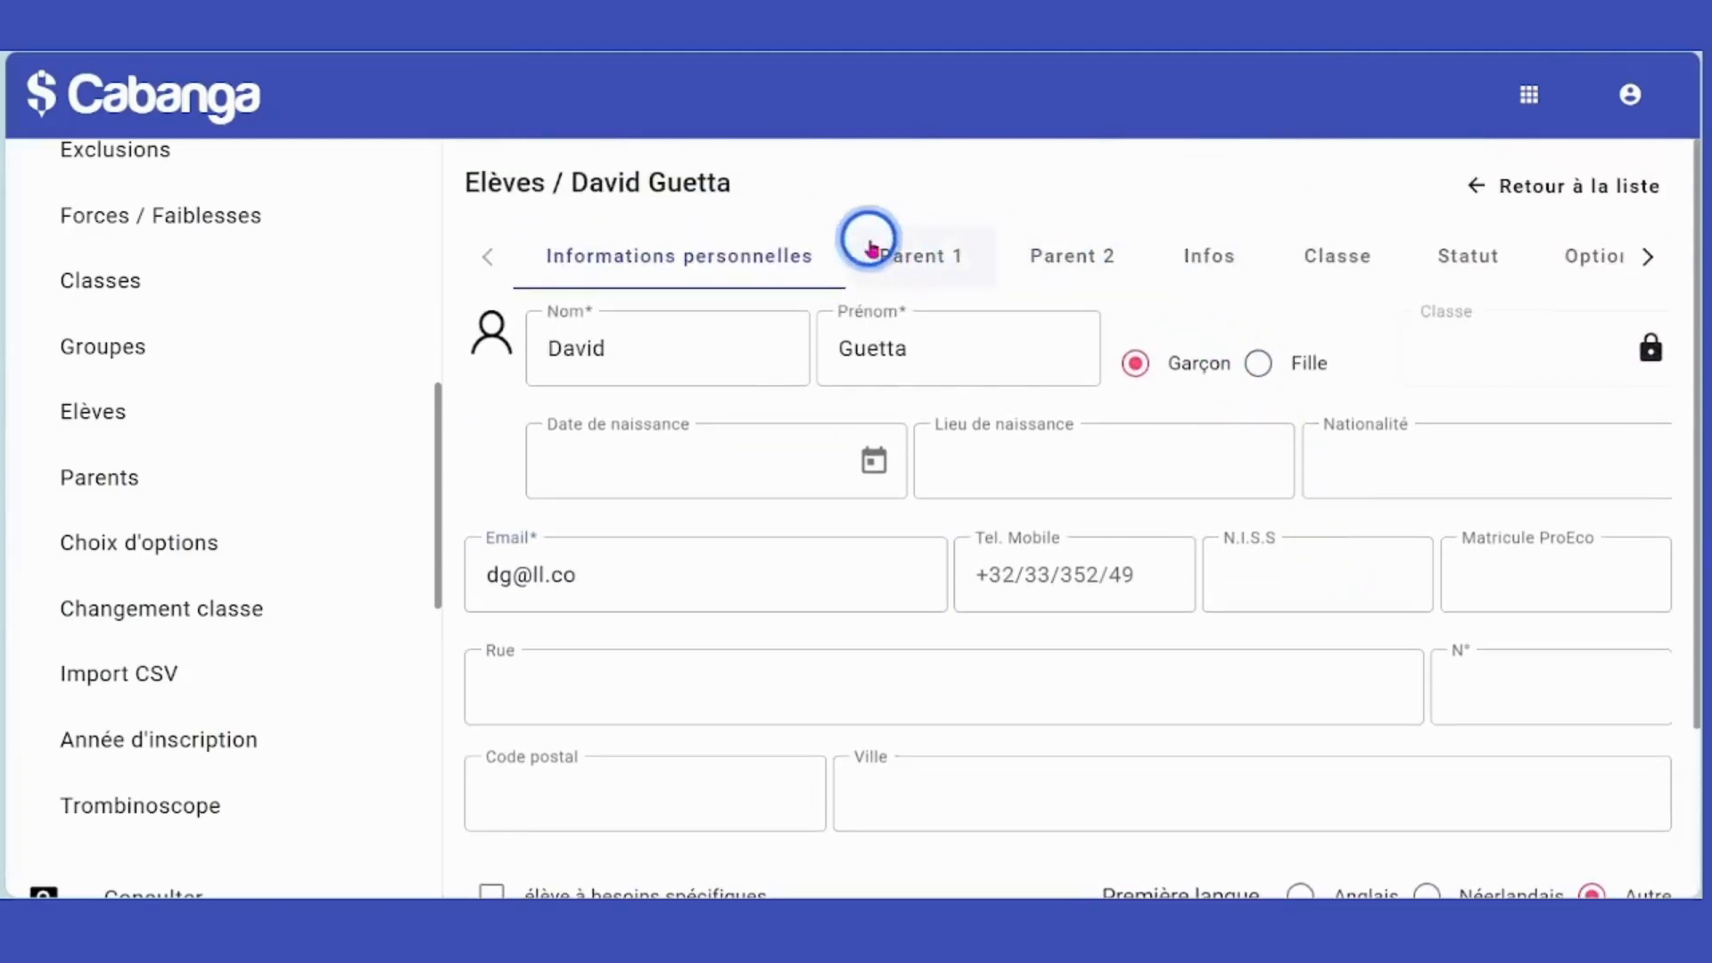
# Find the new parent by surname filter and save them as the student's Parent 1.
pyautogui.click(922, 256)
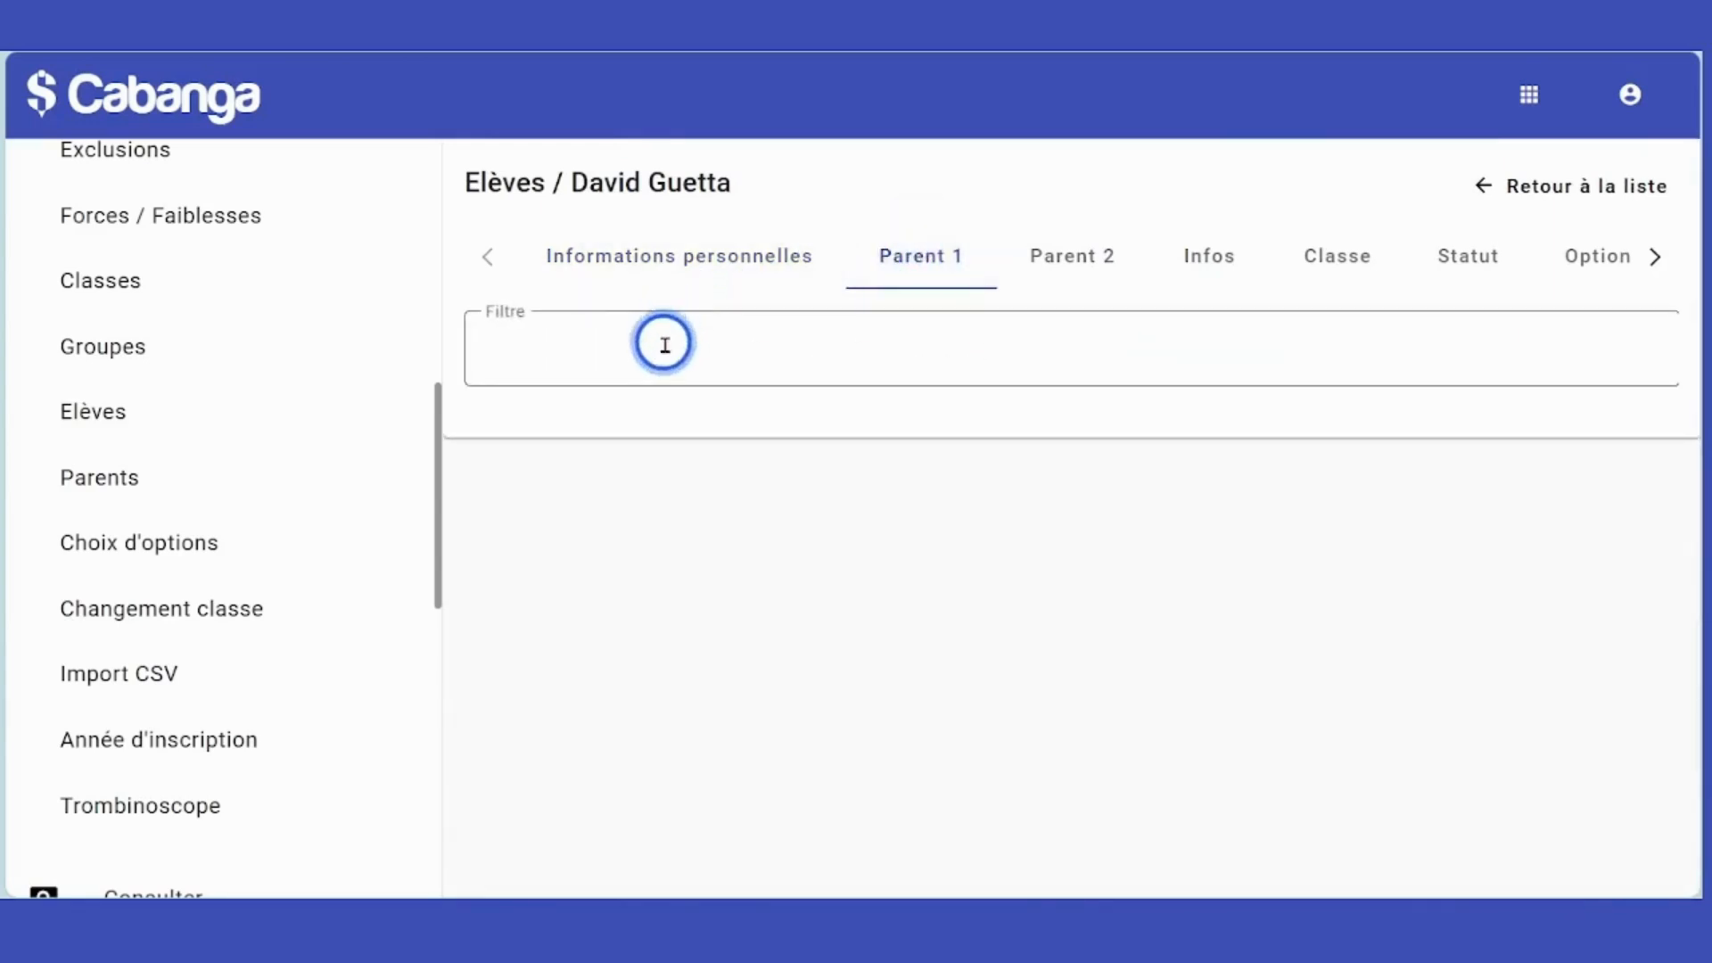
pyautogui.click(664, 347)
pyautogui.write('guetta')
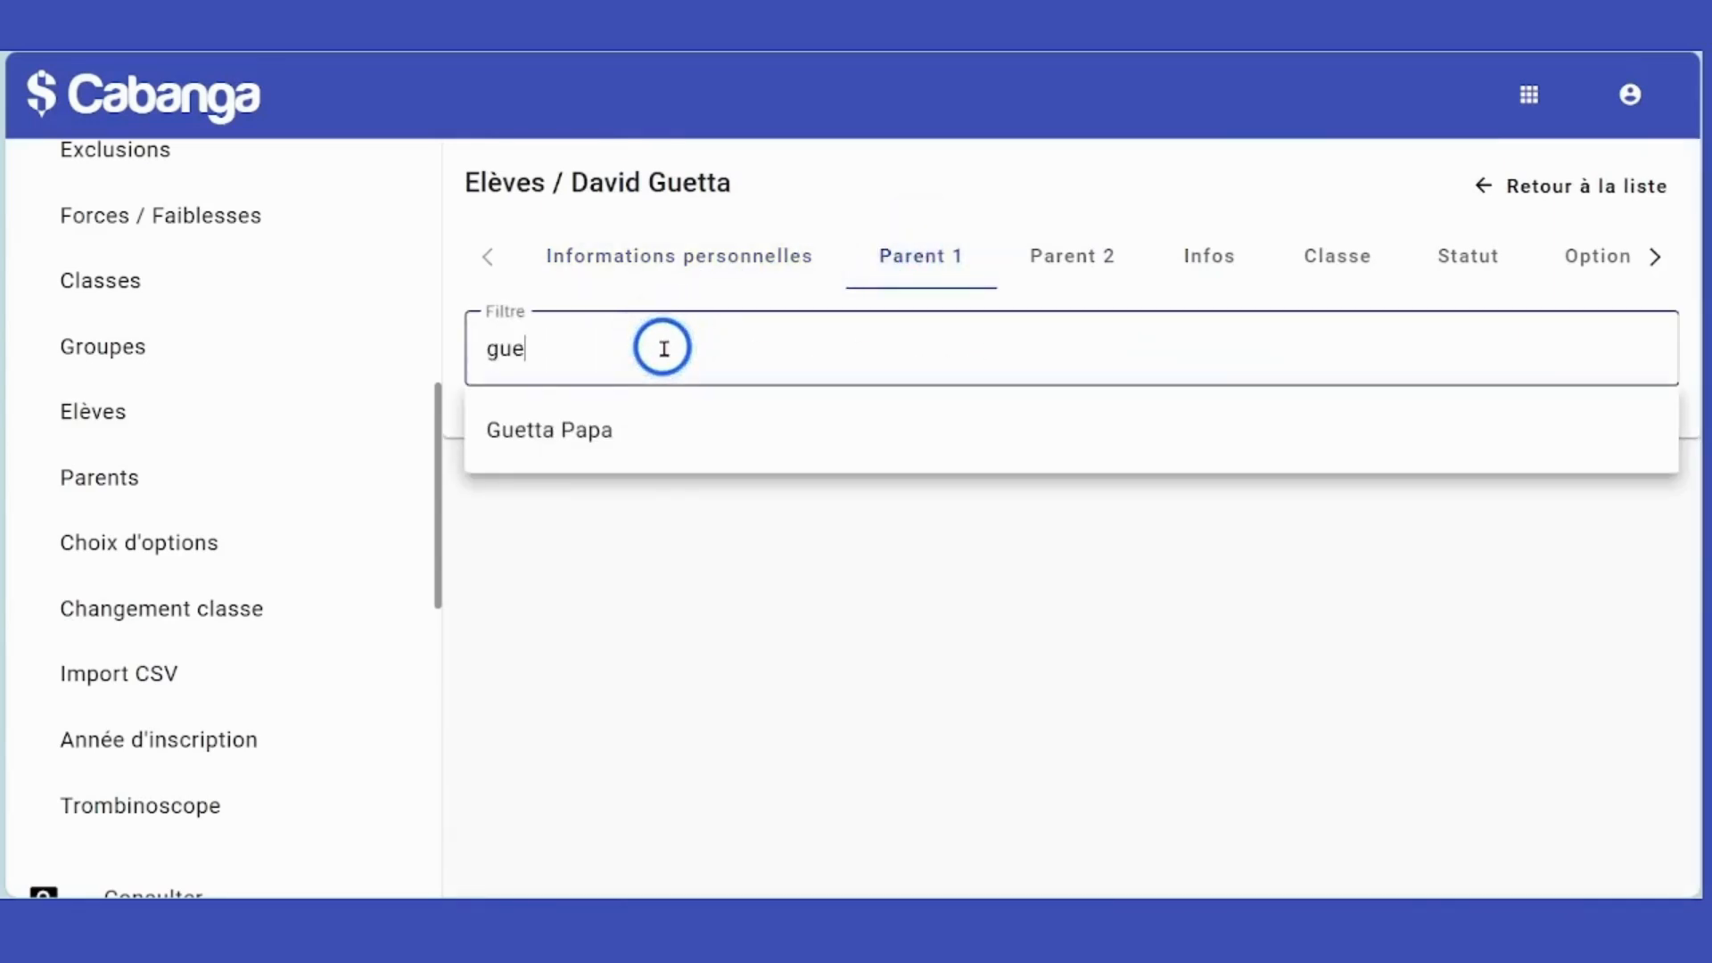
pyautogui.click(562, 430)
pyautogui.scroll(-1, 970, 544)
pyautogui.scroll(-1, 970, 539)
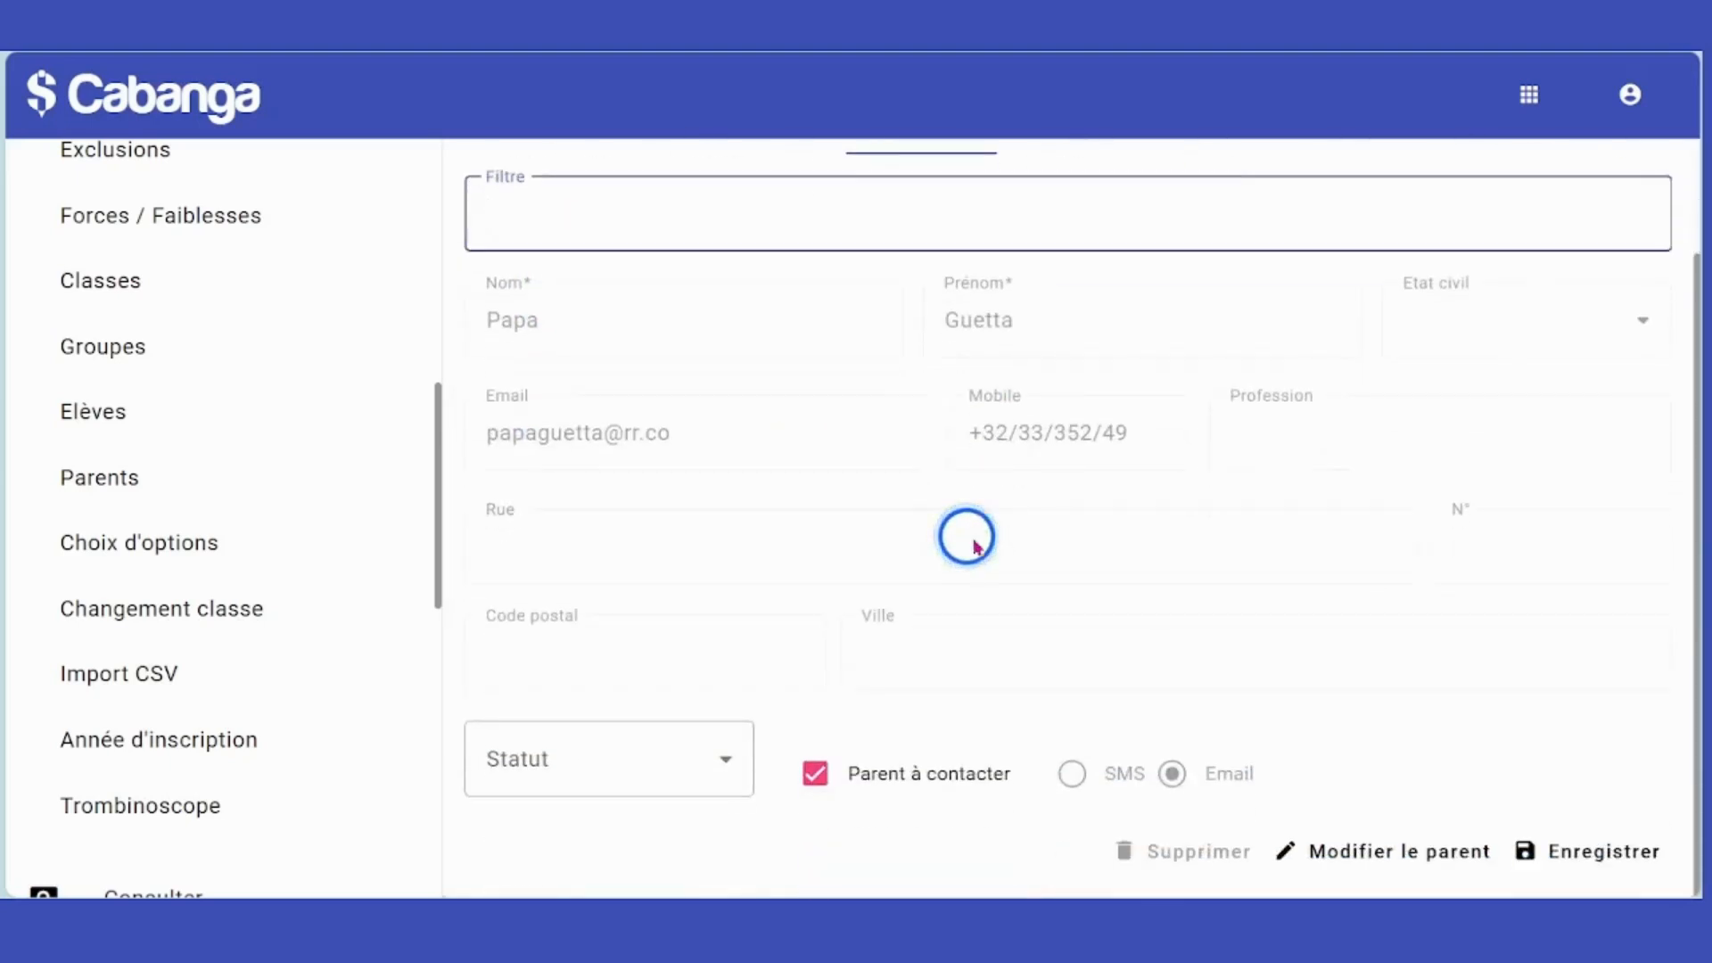
pyautogui.click(1594, 854)
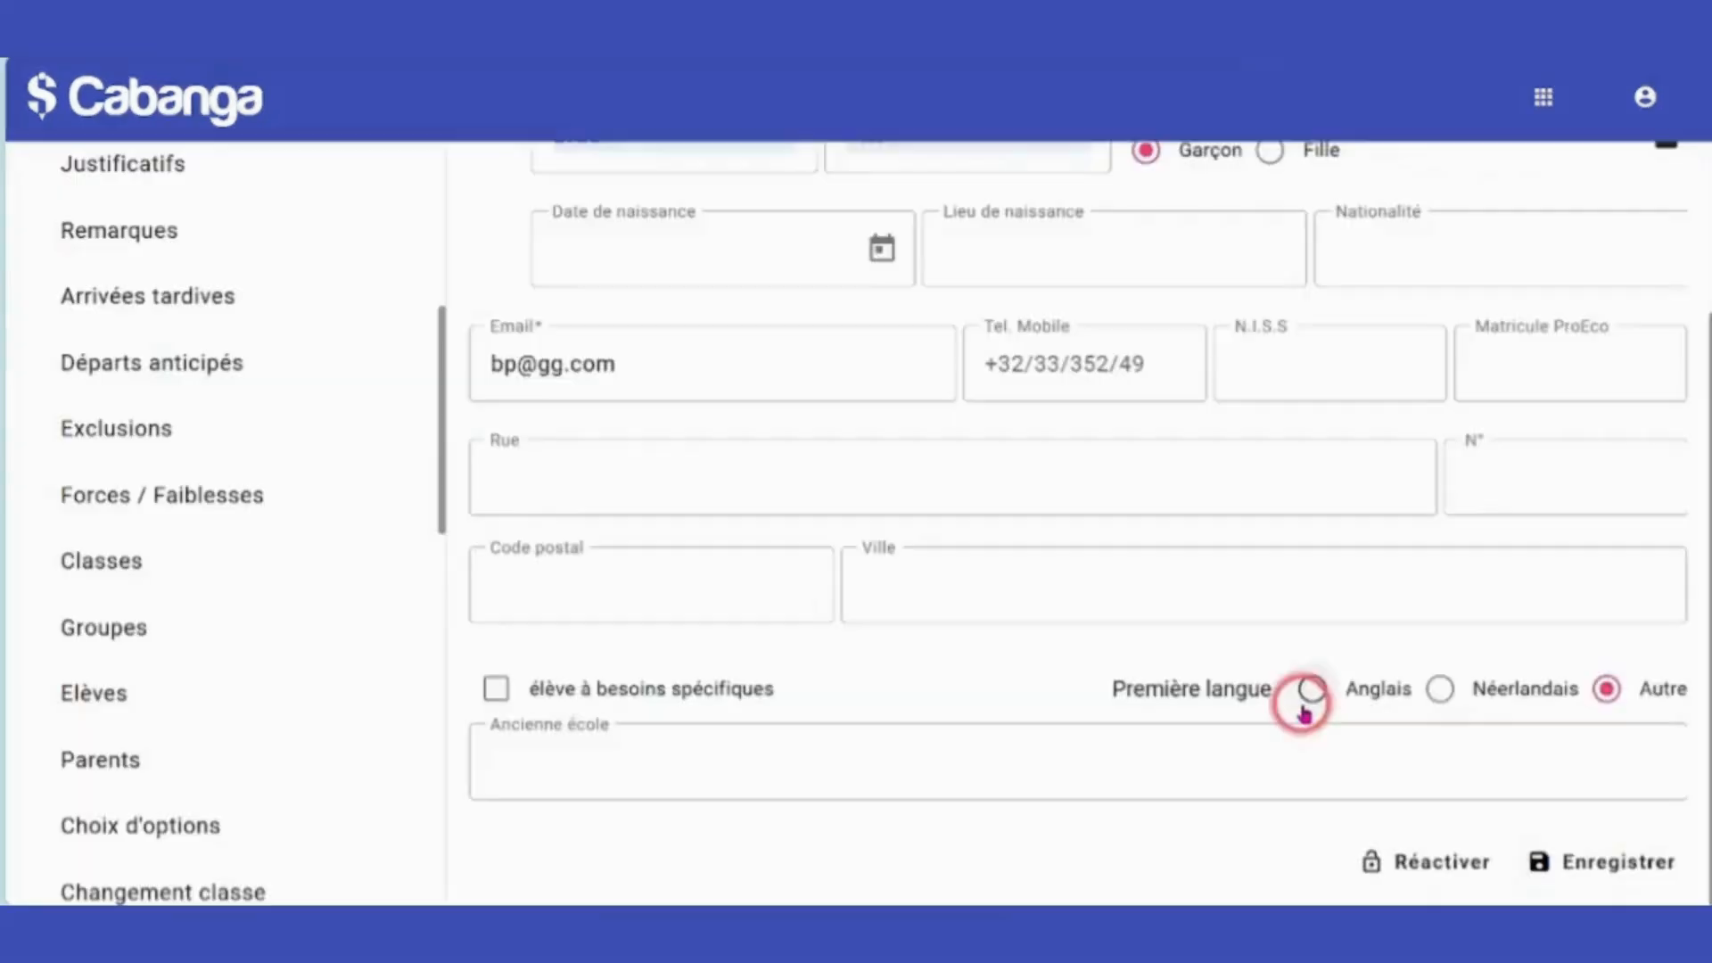
pyautogui.scroll(3, 1299, 705)
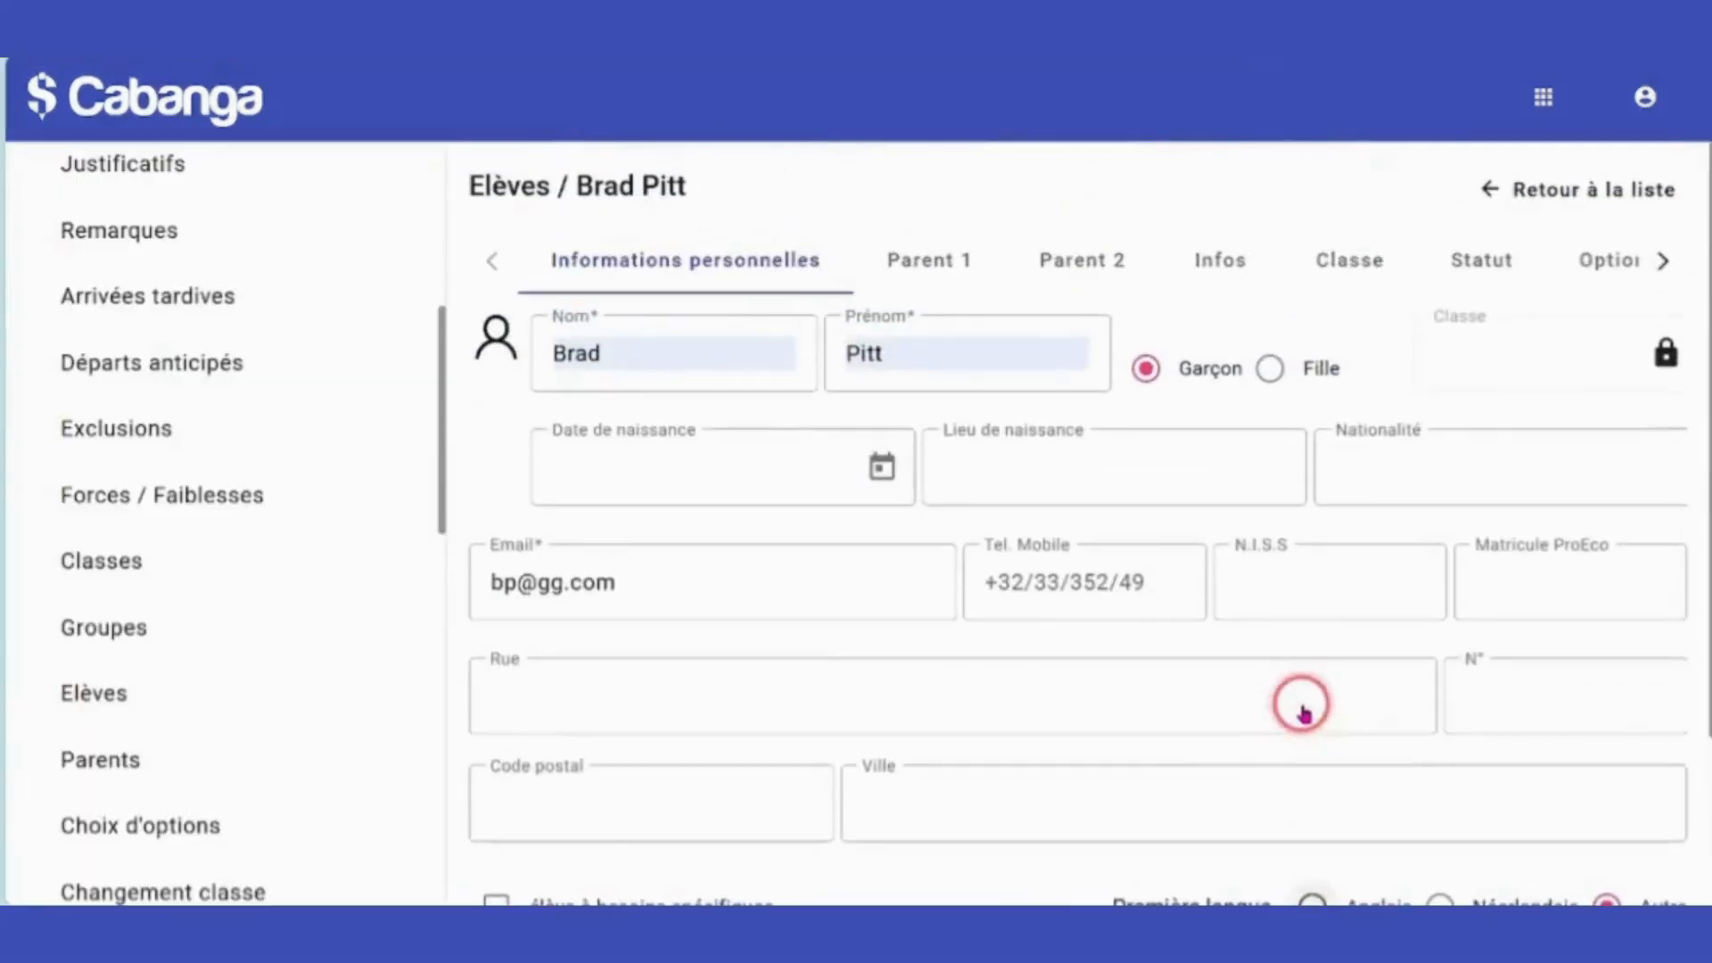
# Assign the student to class Inscriptions 1ère and save.
pyautogui.click(1354, 278)
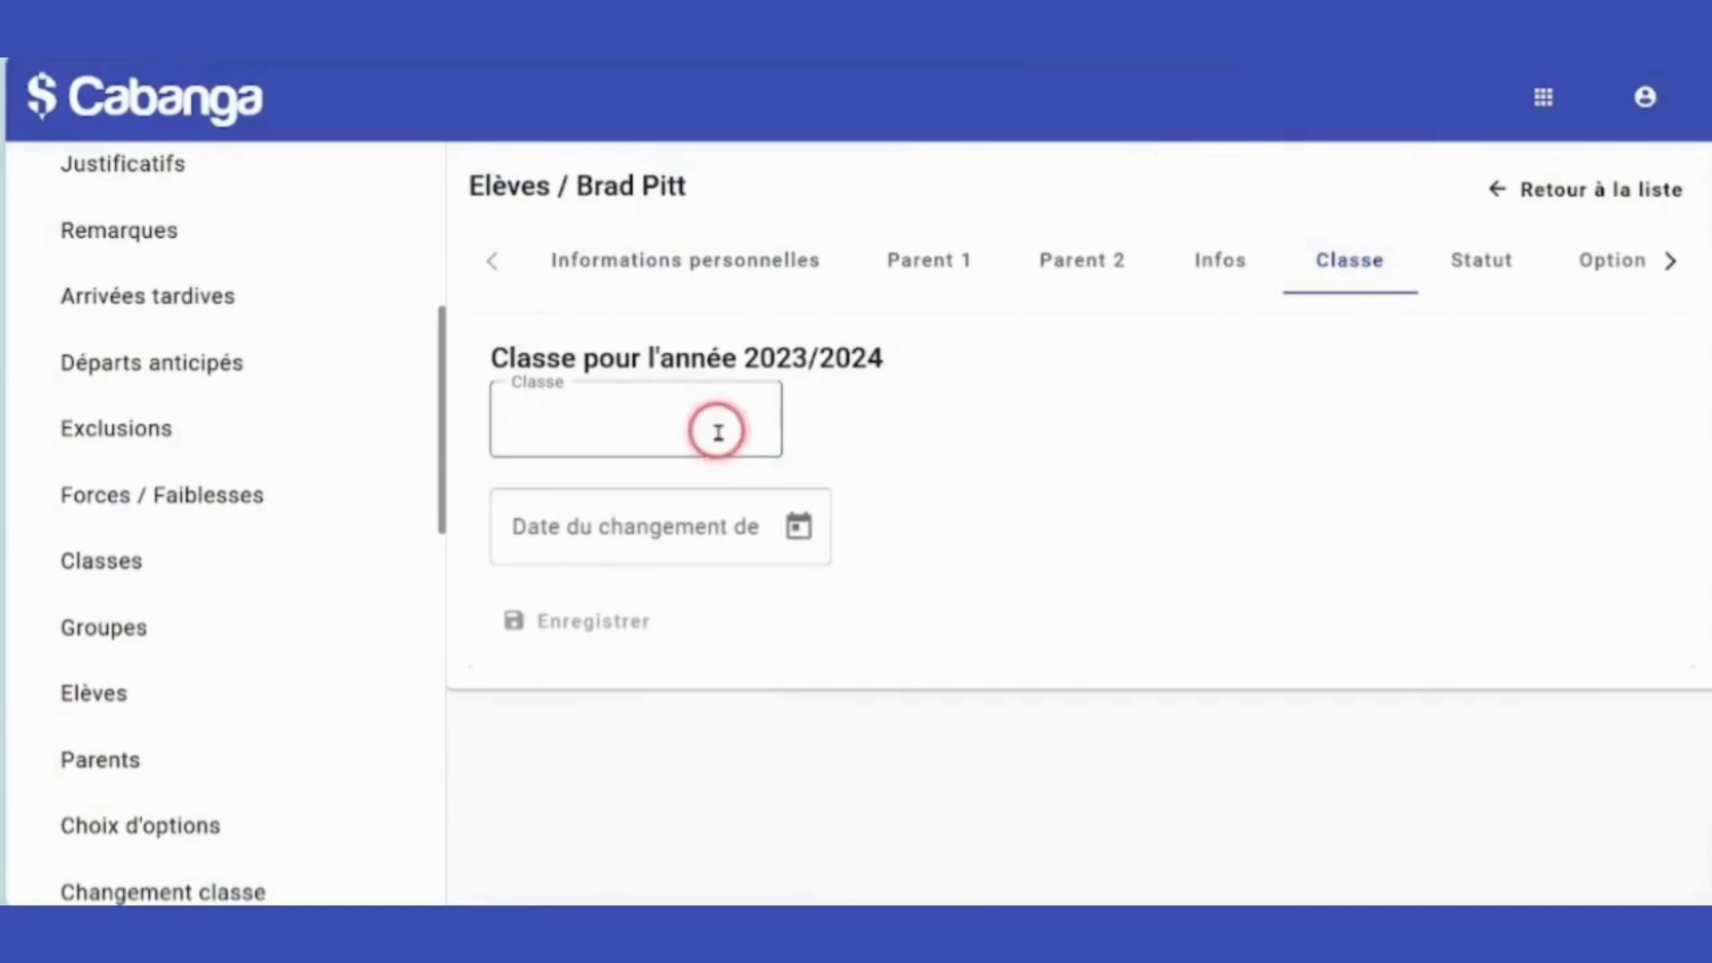
pyautogui.click(718, 432)
pyautogui.write('i')
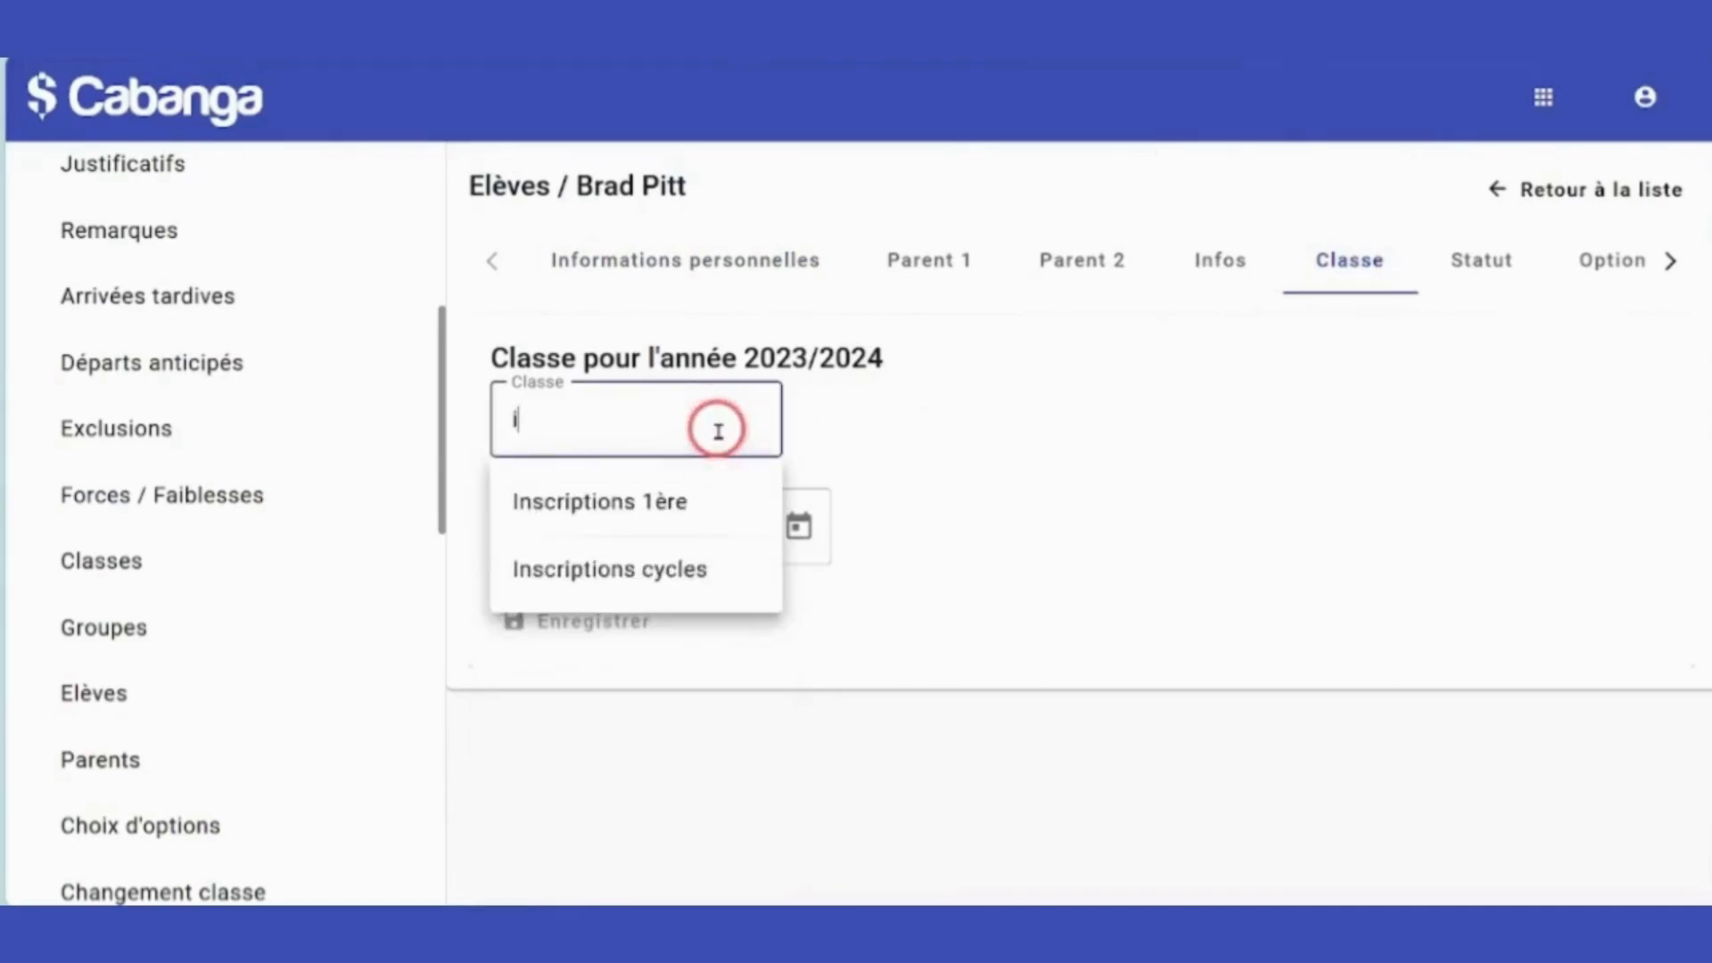
pyautogui.click(670, 499)
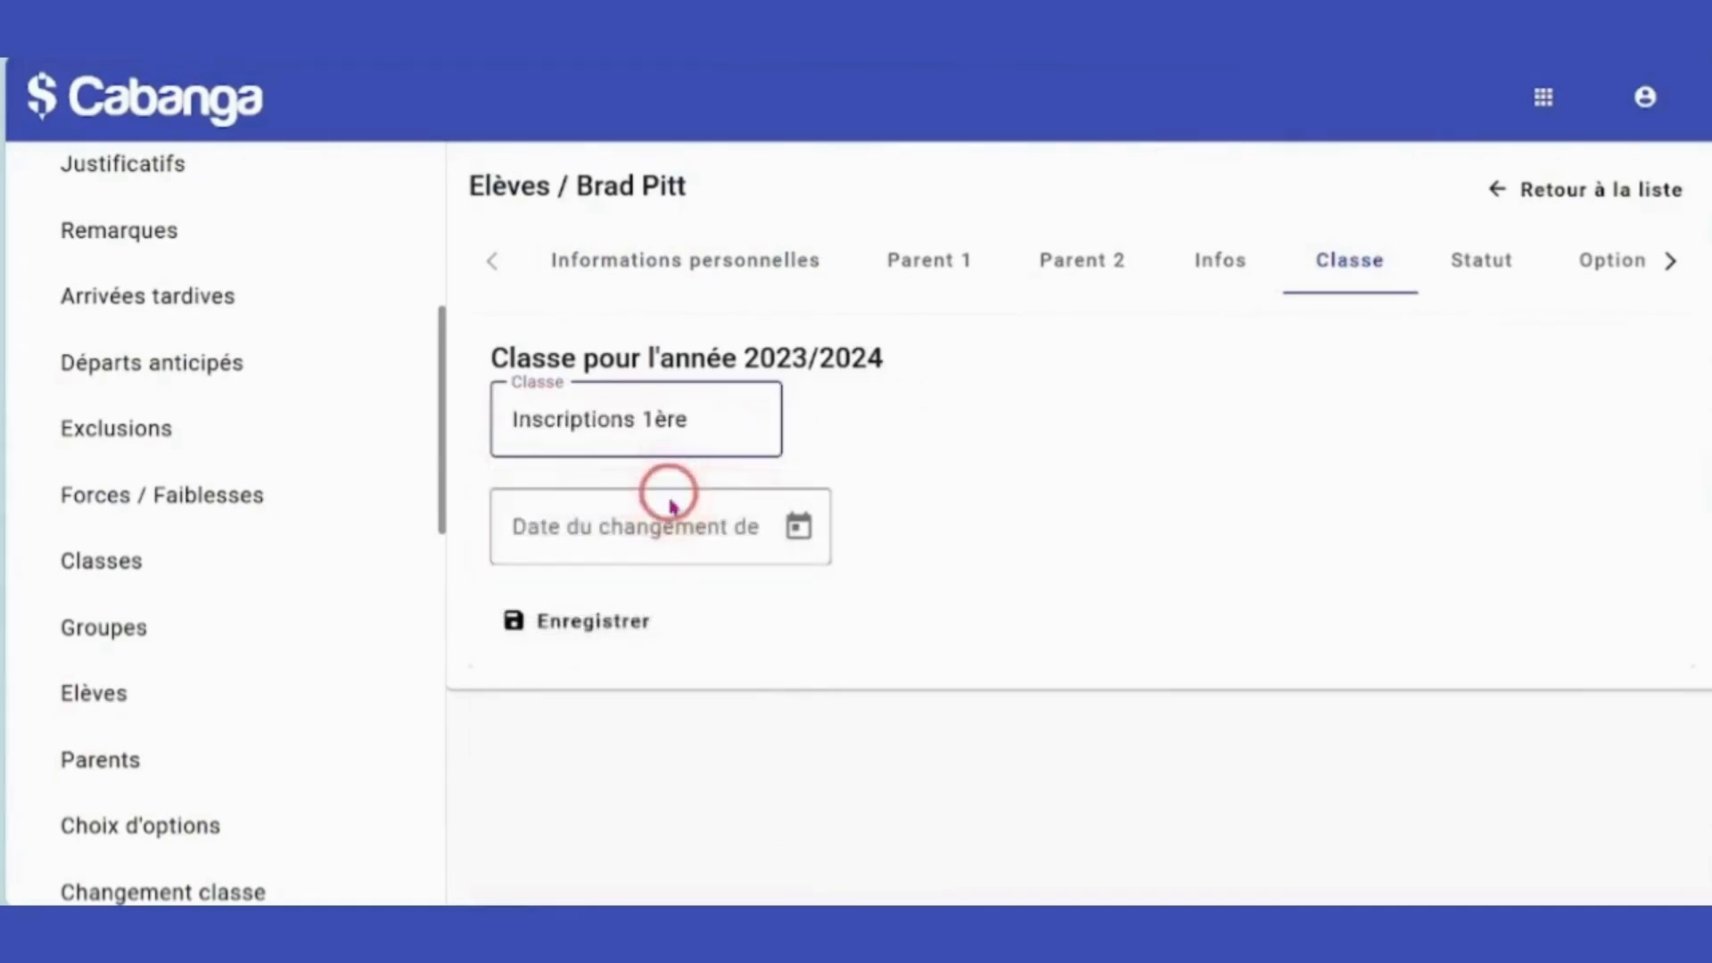
pyautogui.click(615, 622)
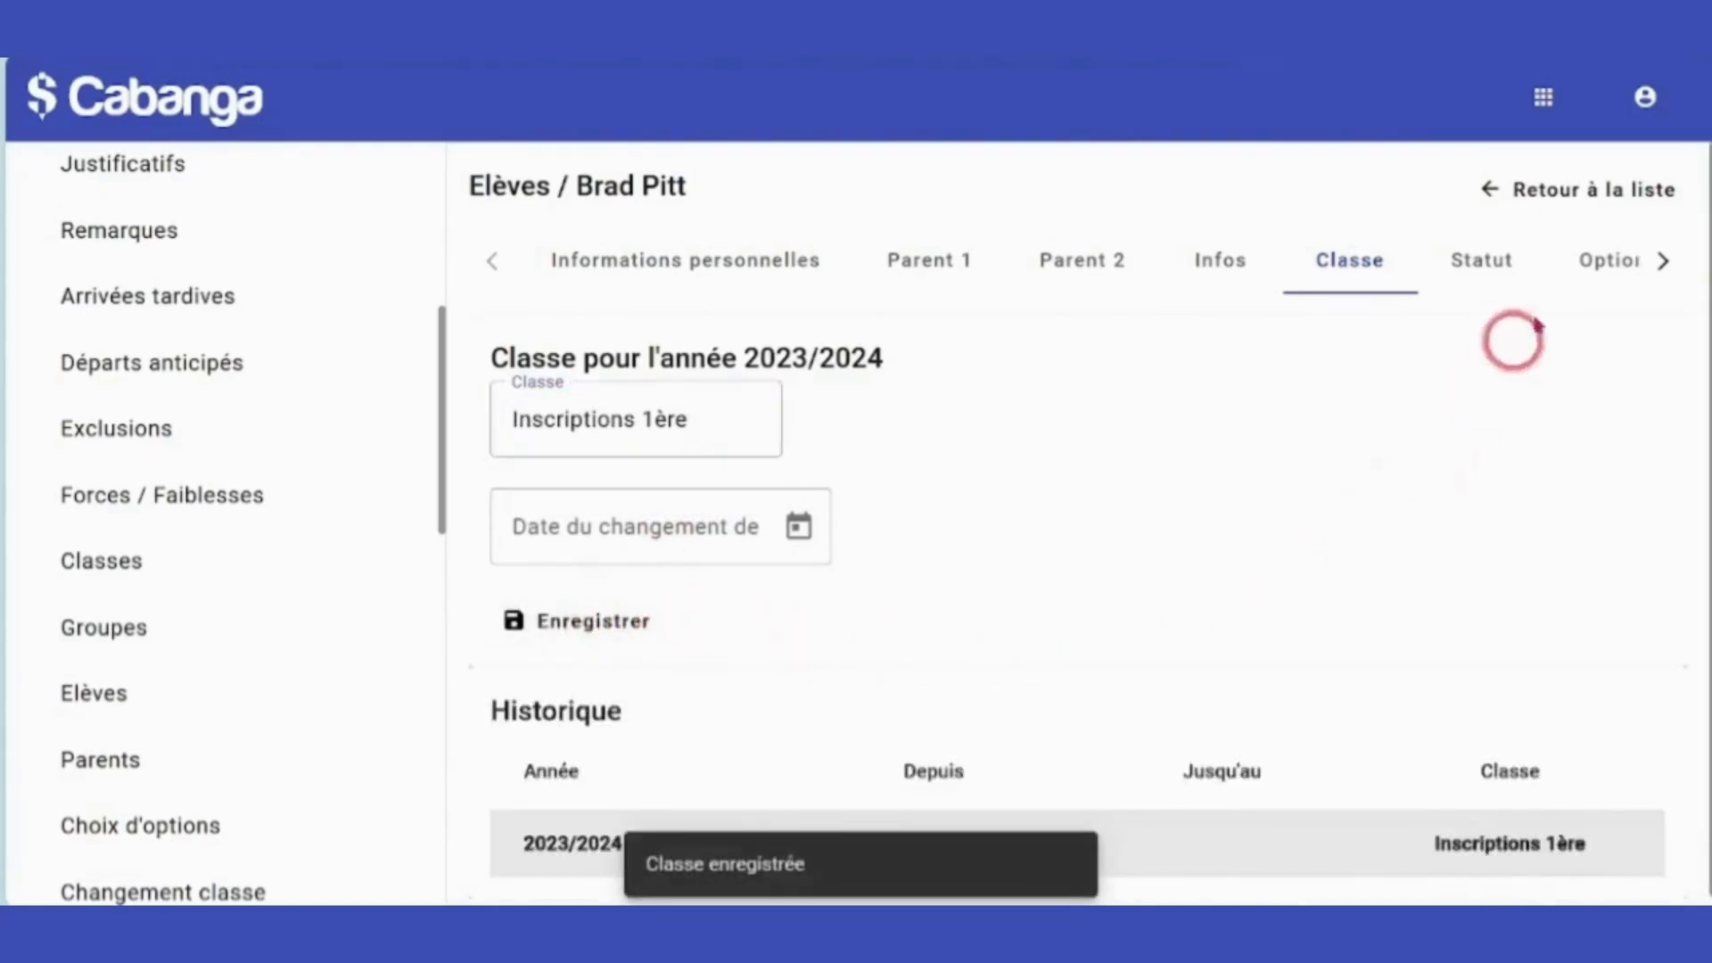
# Set the student's 2024/2025 section to 1C with options LM1: anglais and Bureautique.
pyautogui.click(1605, 259)
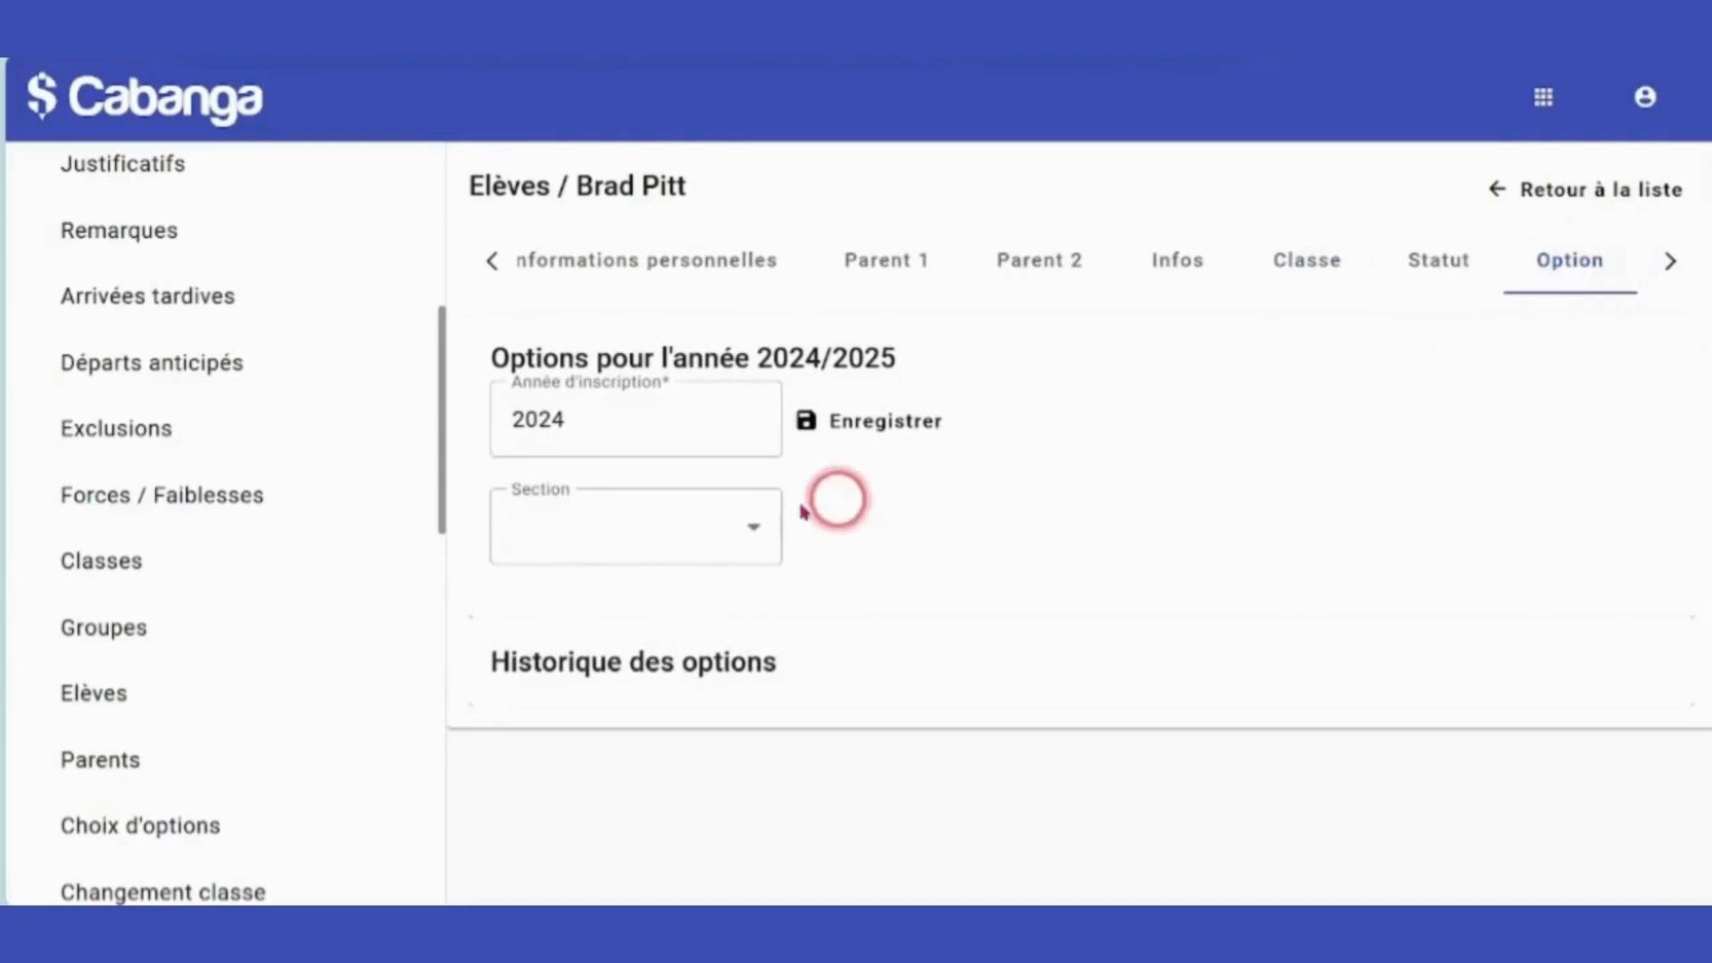
pyautogui.click(707, 509)
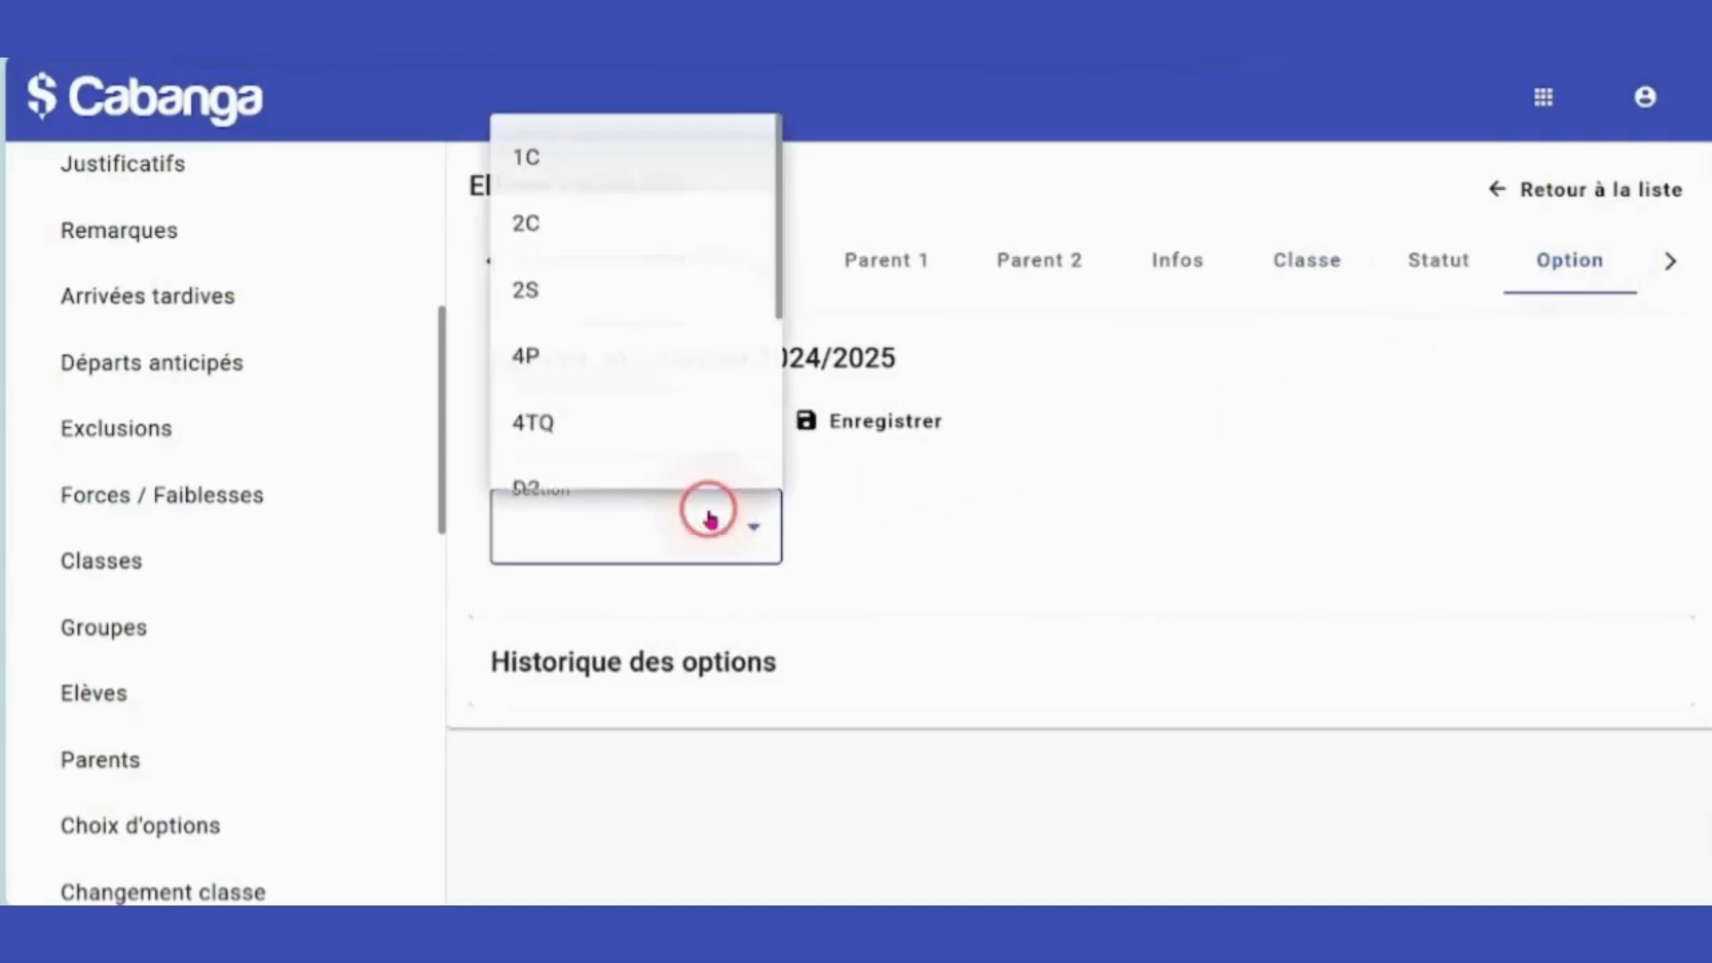
pyautogui.click(573, 163)
pyautogui.scroll(-1, 1112, 494)
pyautogui.scroll(-3, 1112, 495)
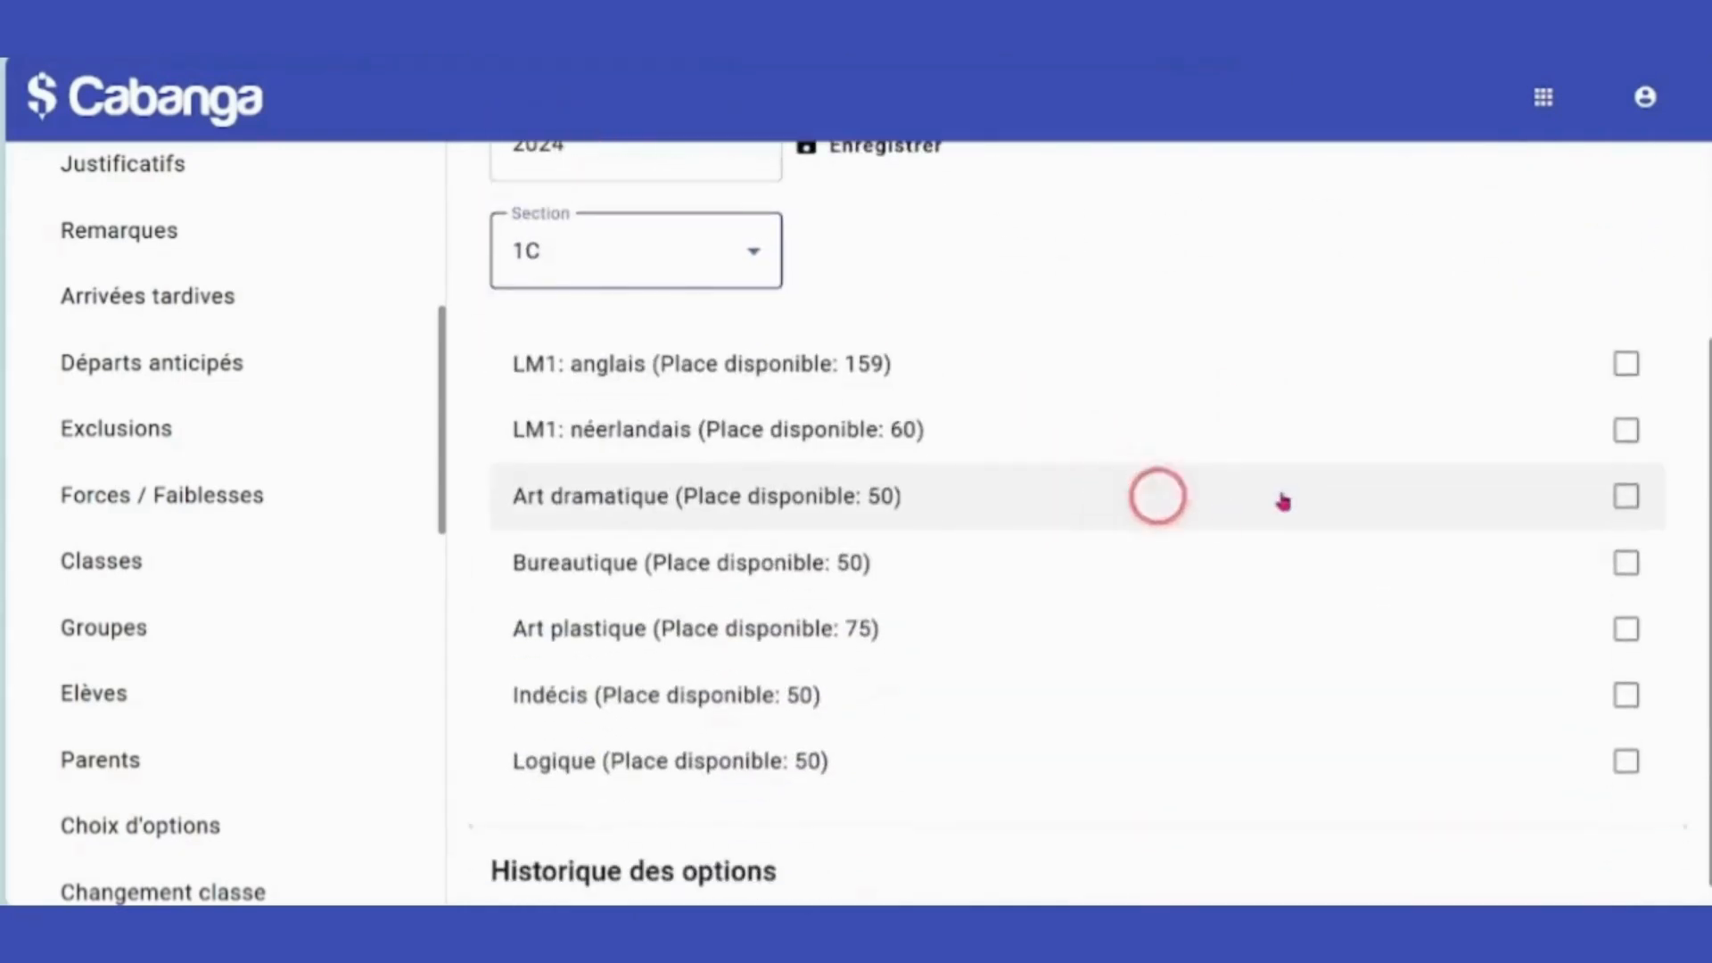
pyautogui.click(1627, 365)
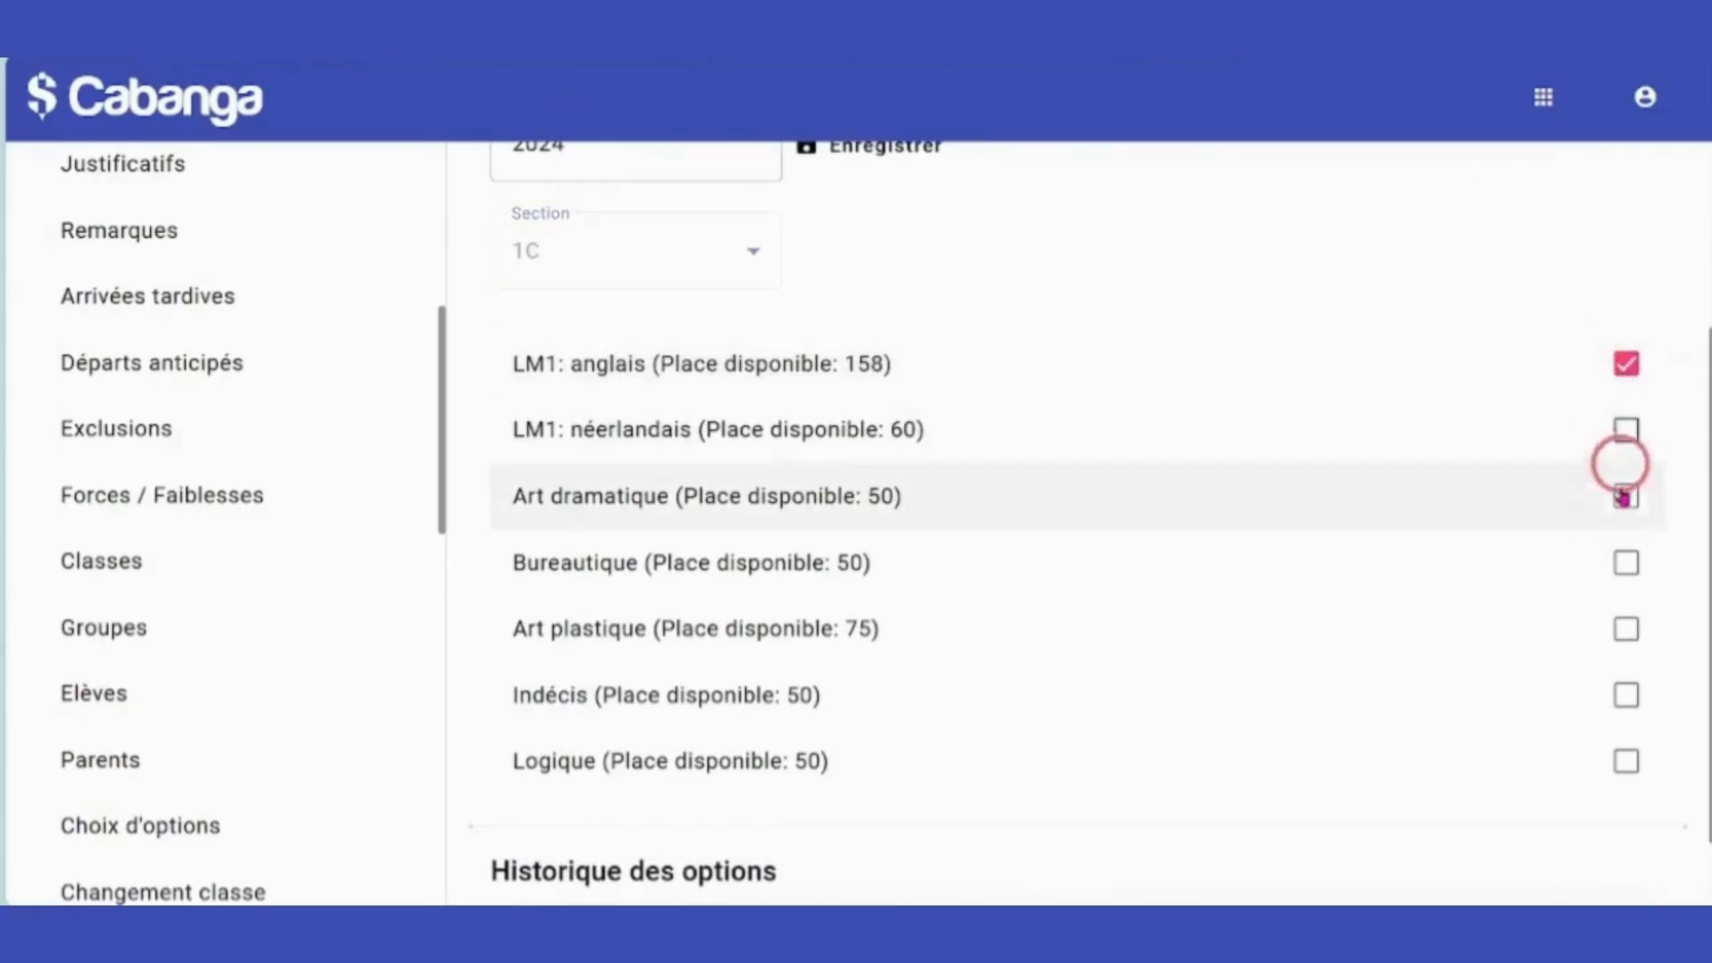
pyautogui.click(1629, 567)
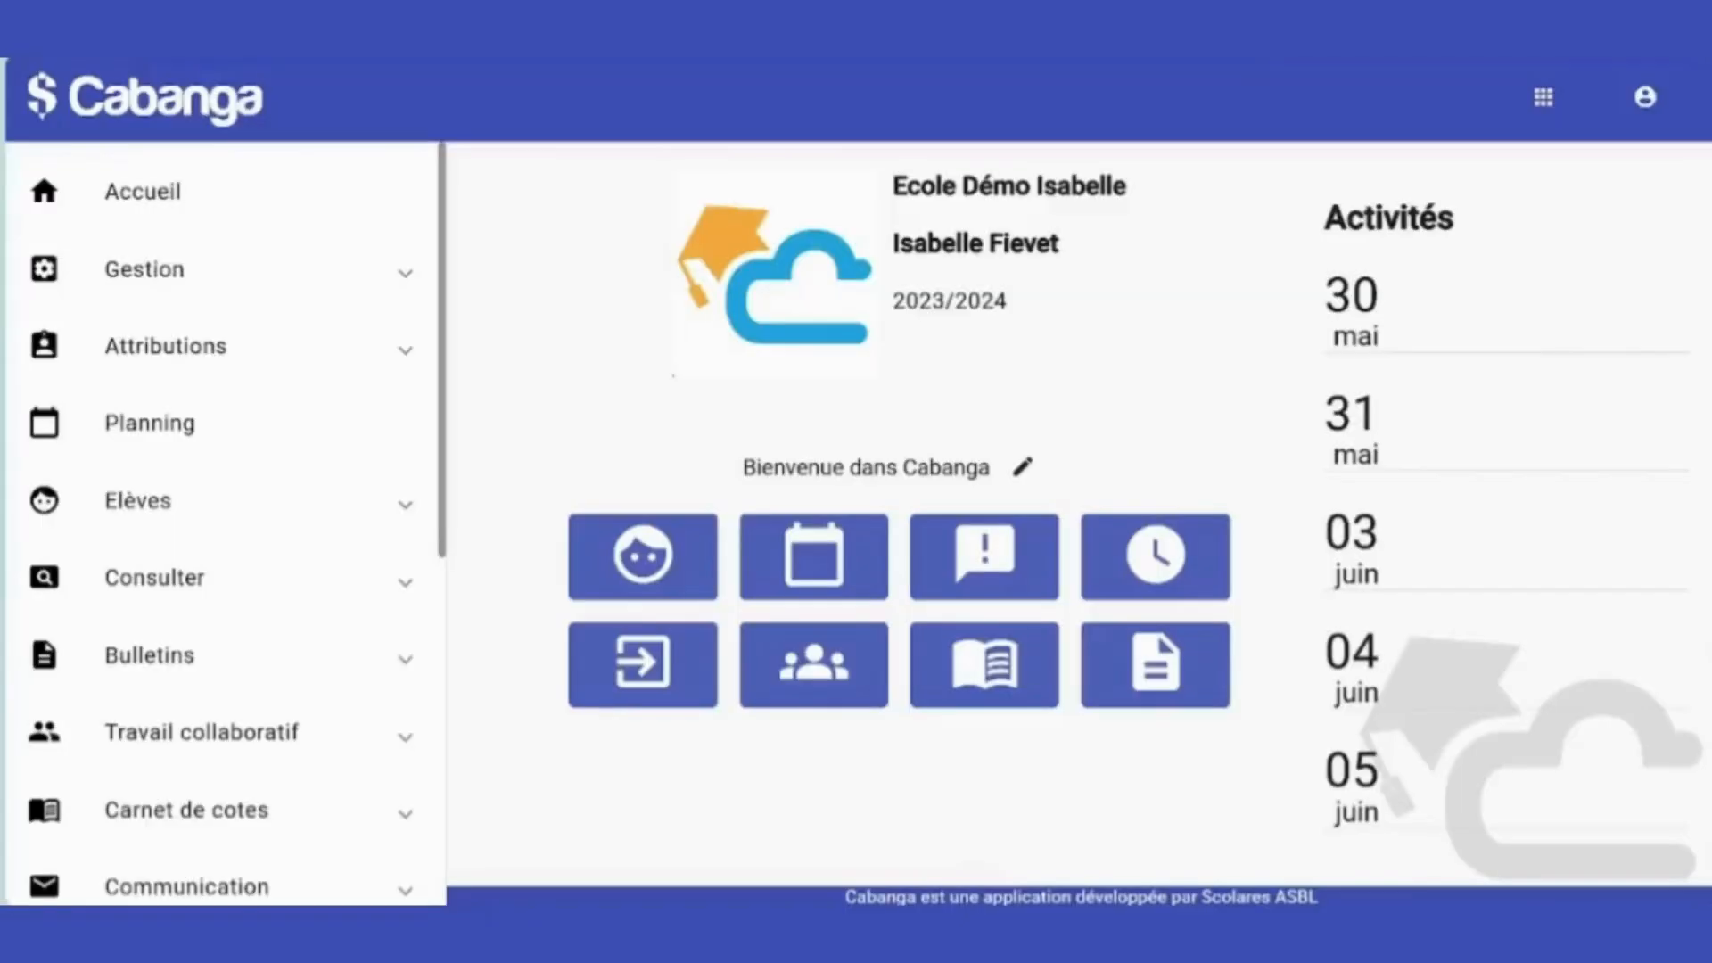
pyautogui.scroll(-7, 259, 388)
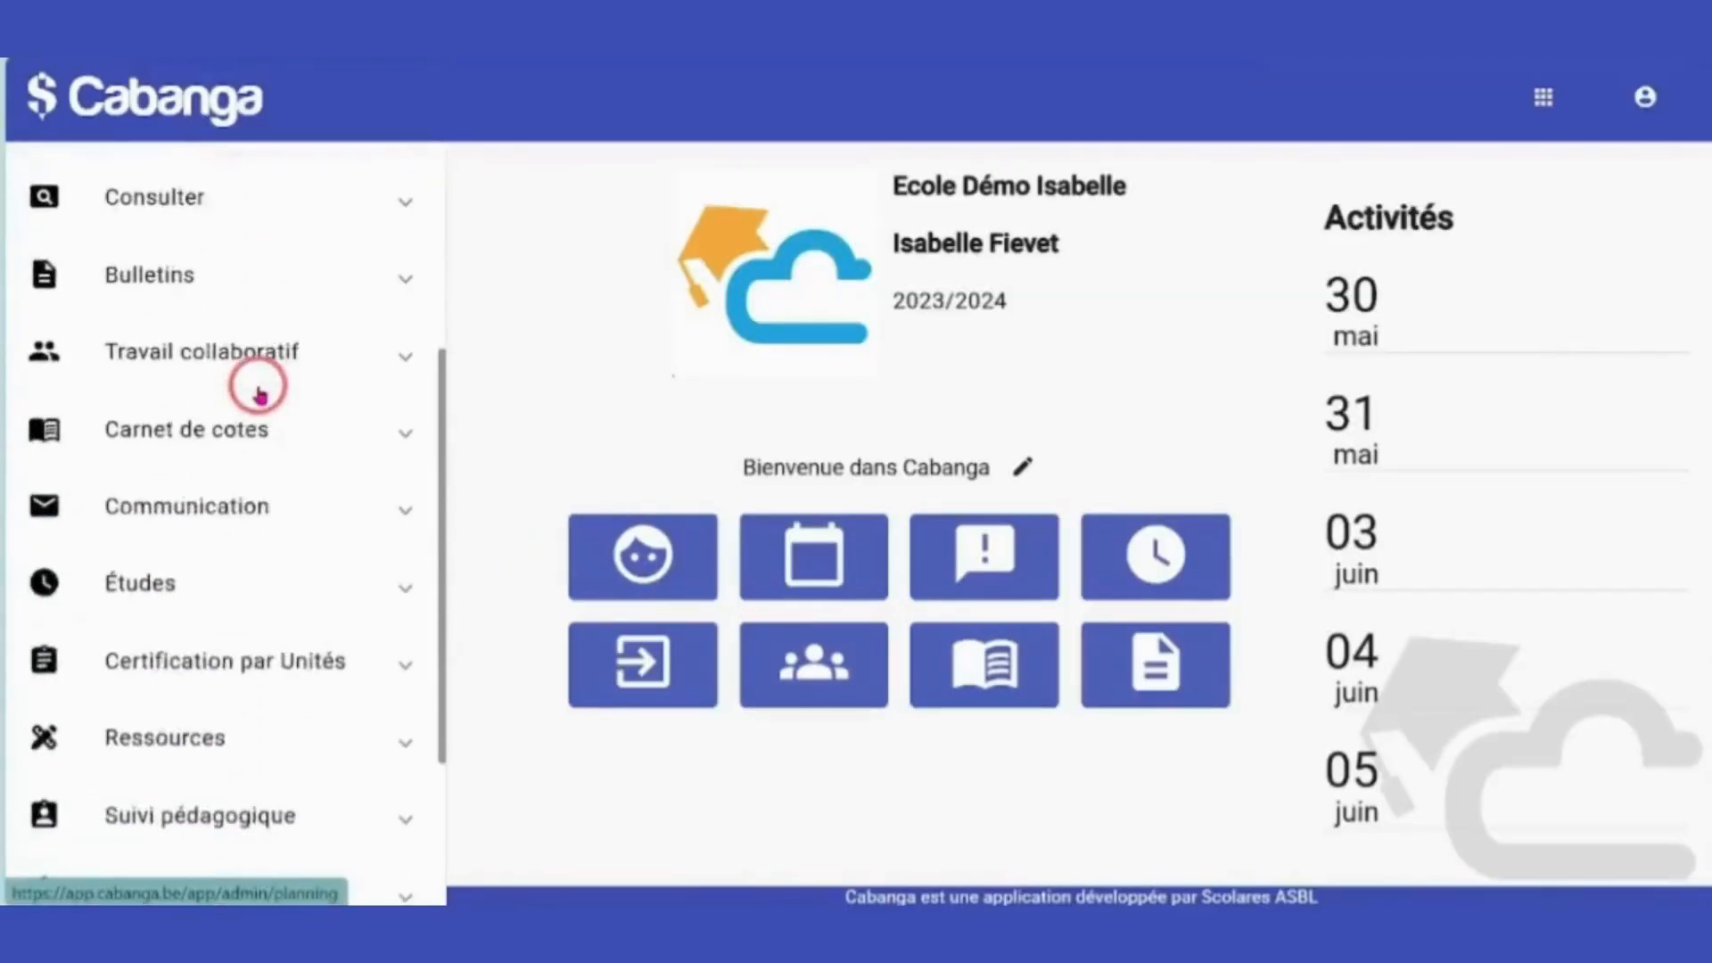
pyautogui.click(181, 777)
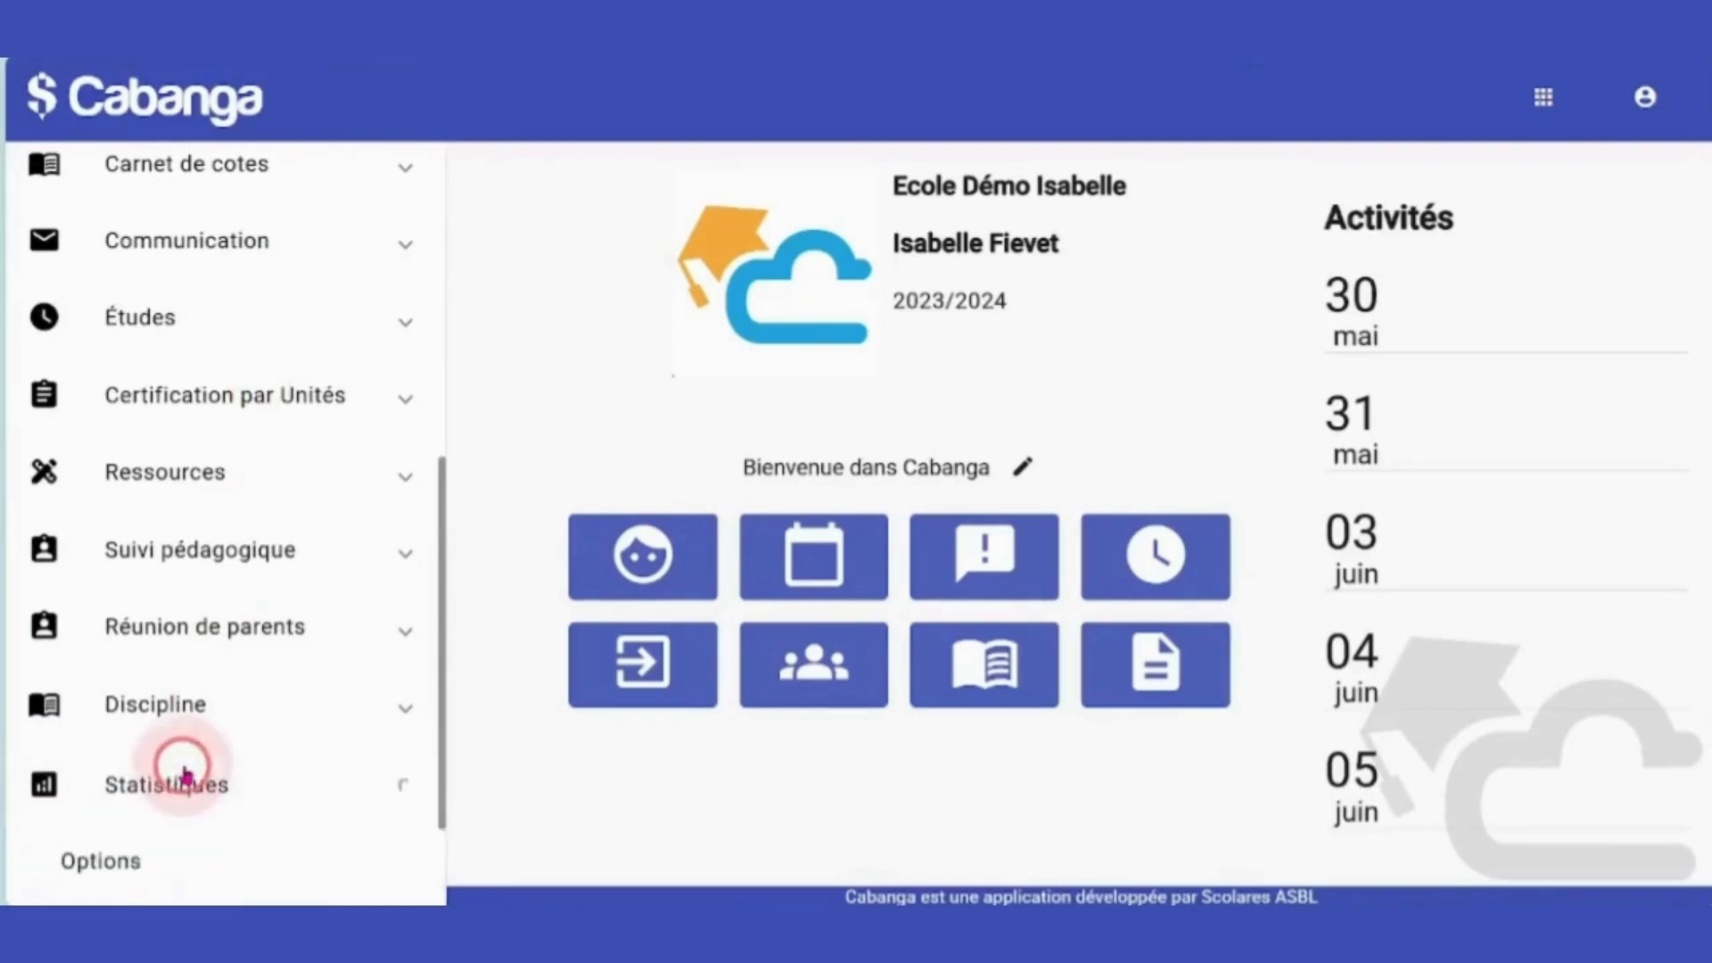
pyautogui.scroll(-3, 223, 624)
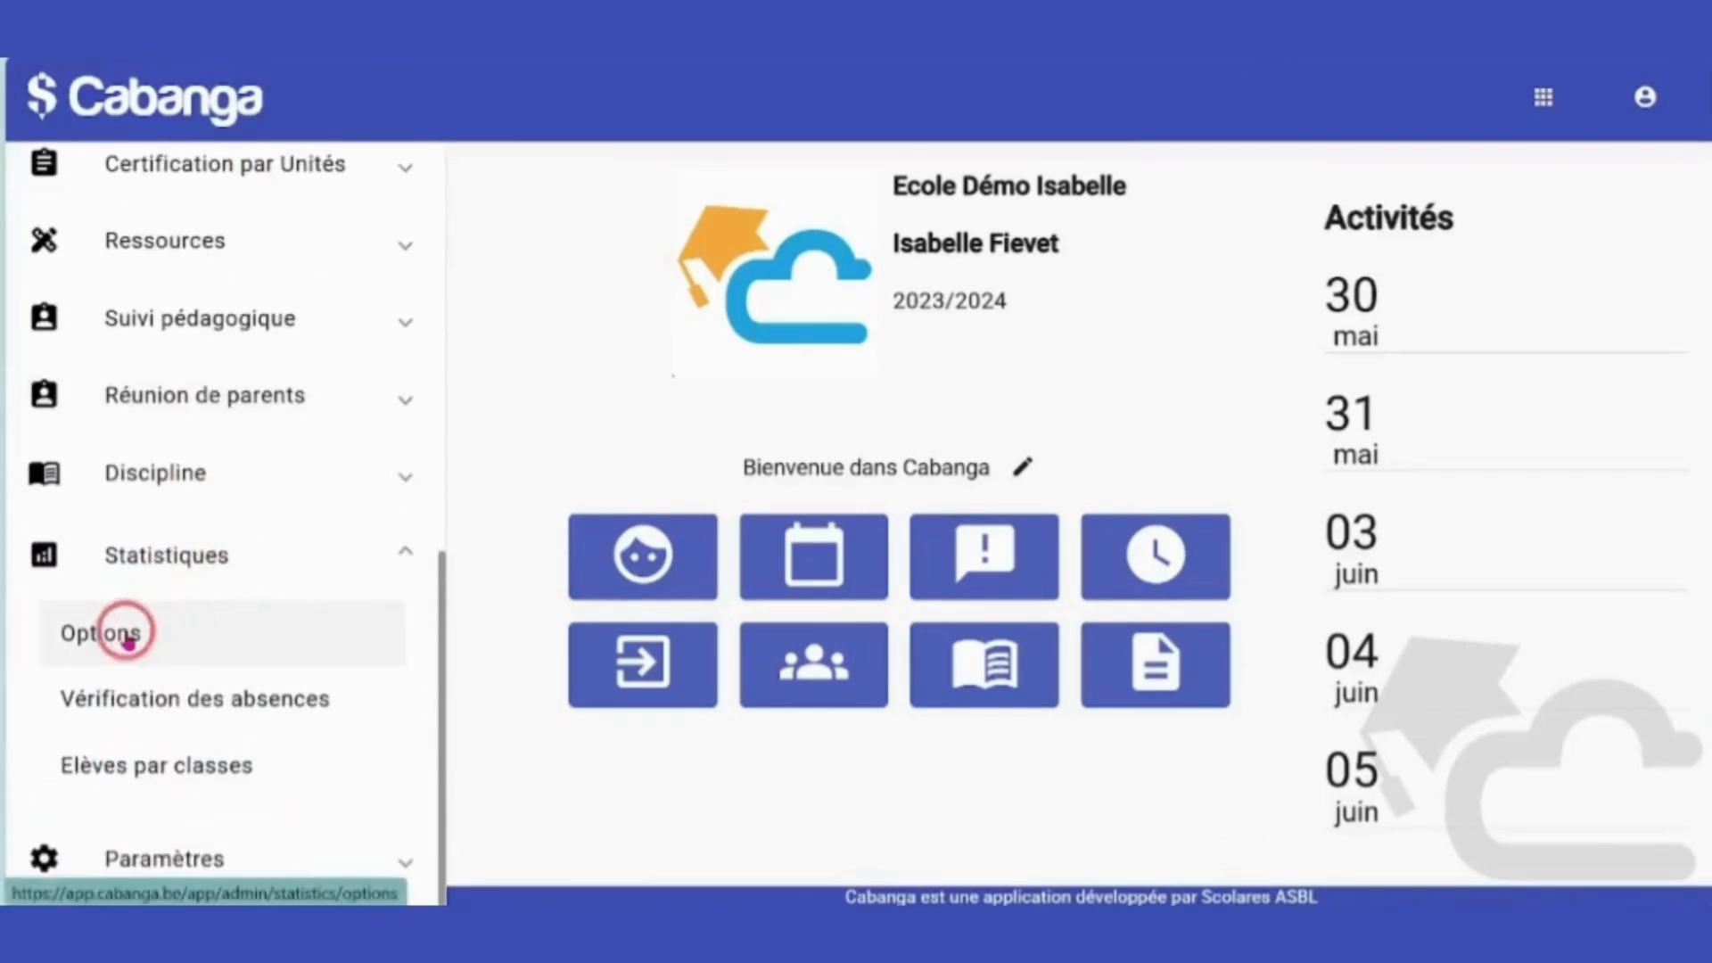
pyautogui.click(164, 635)
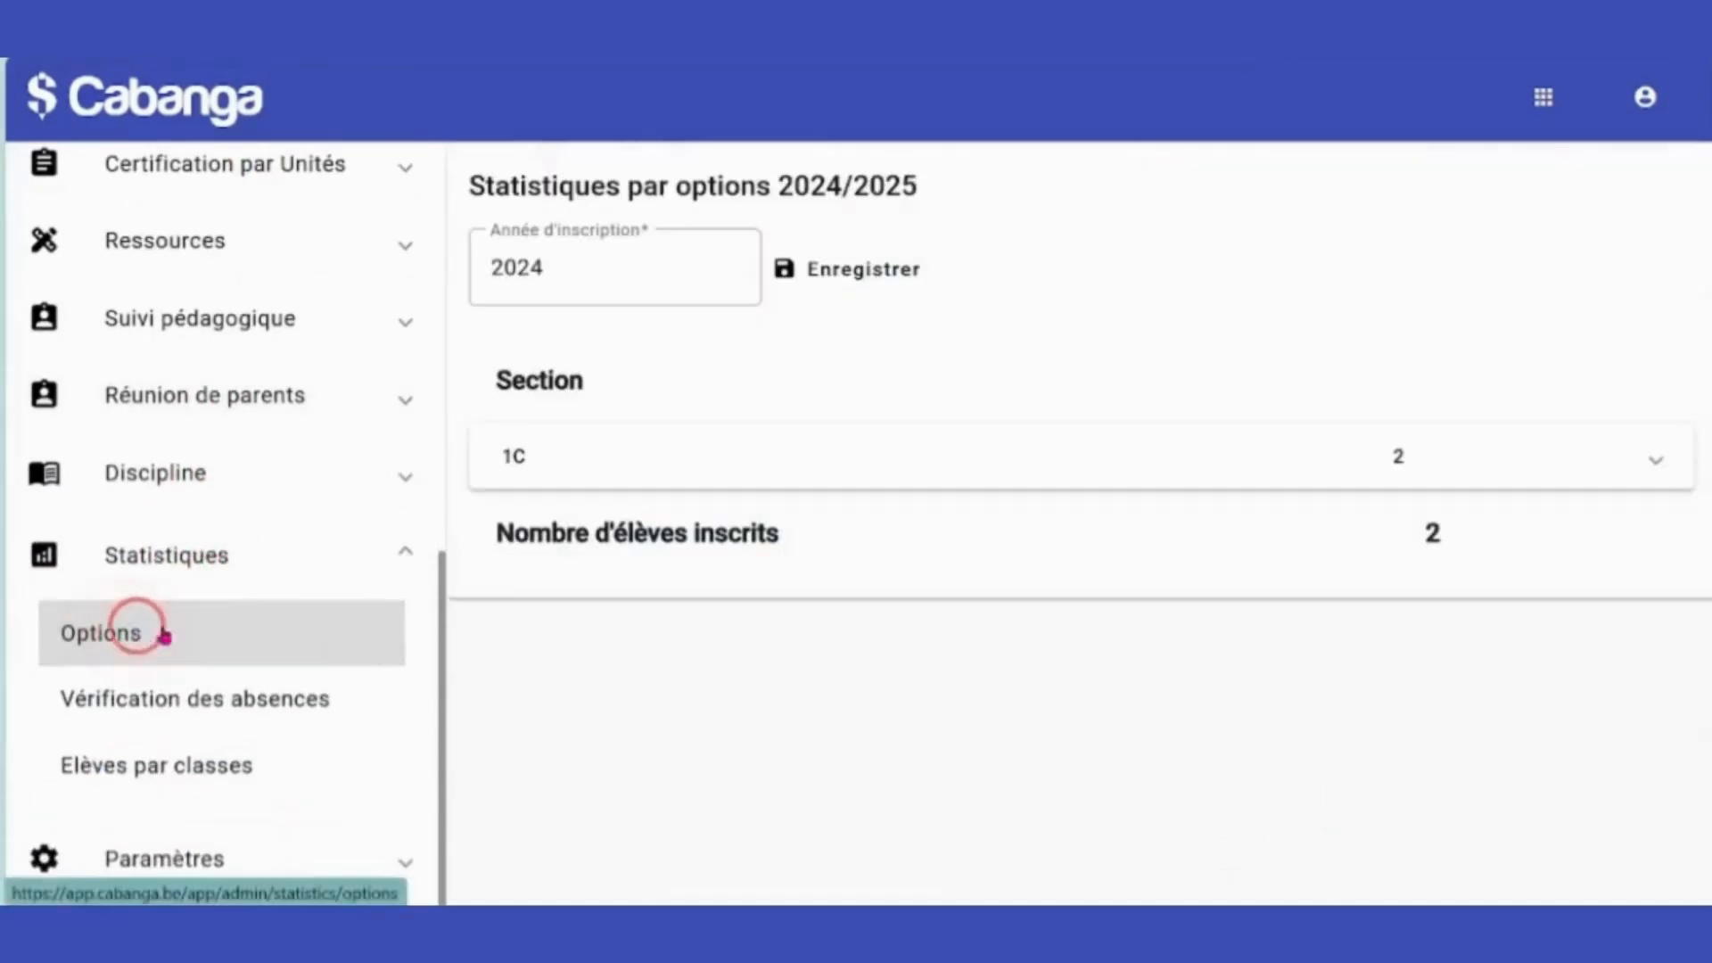
pyautogui.click(1662, 462)
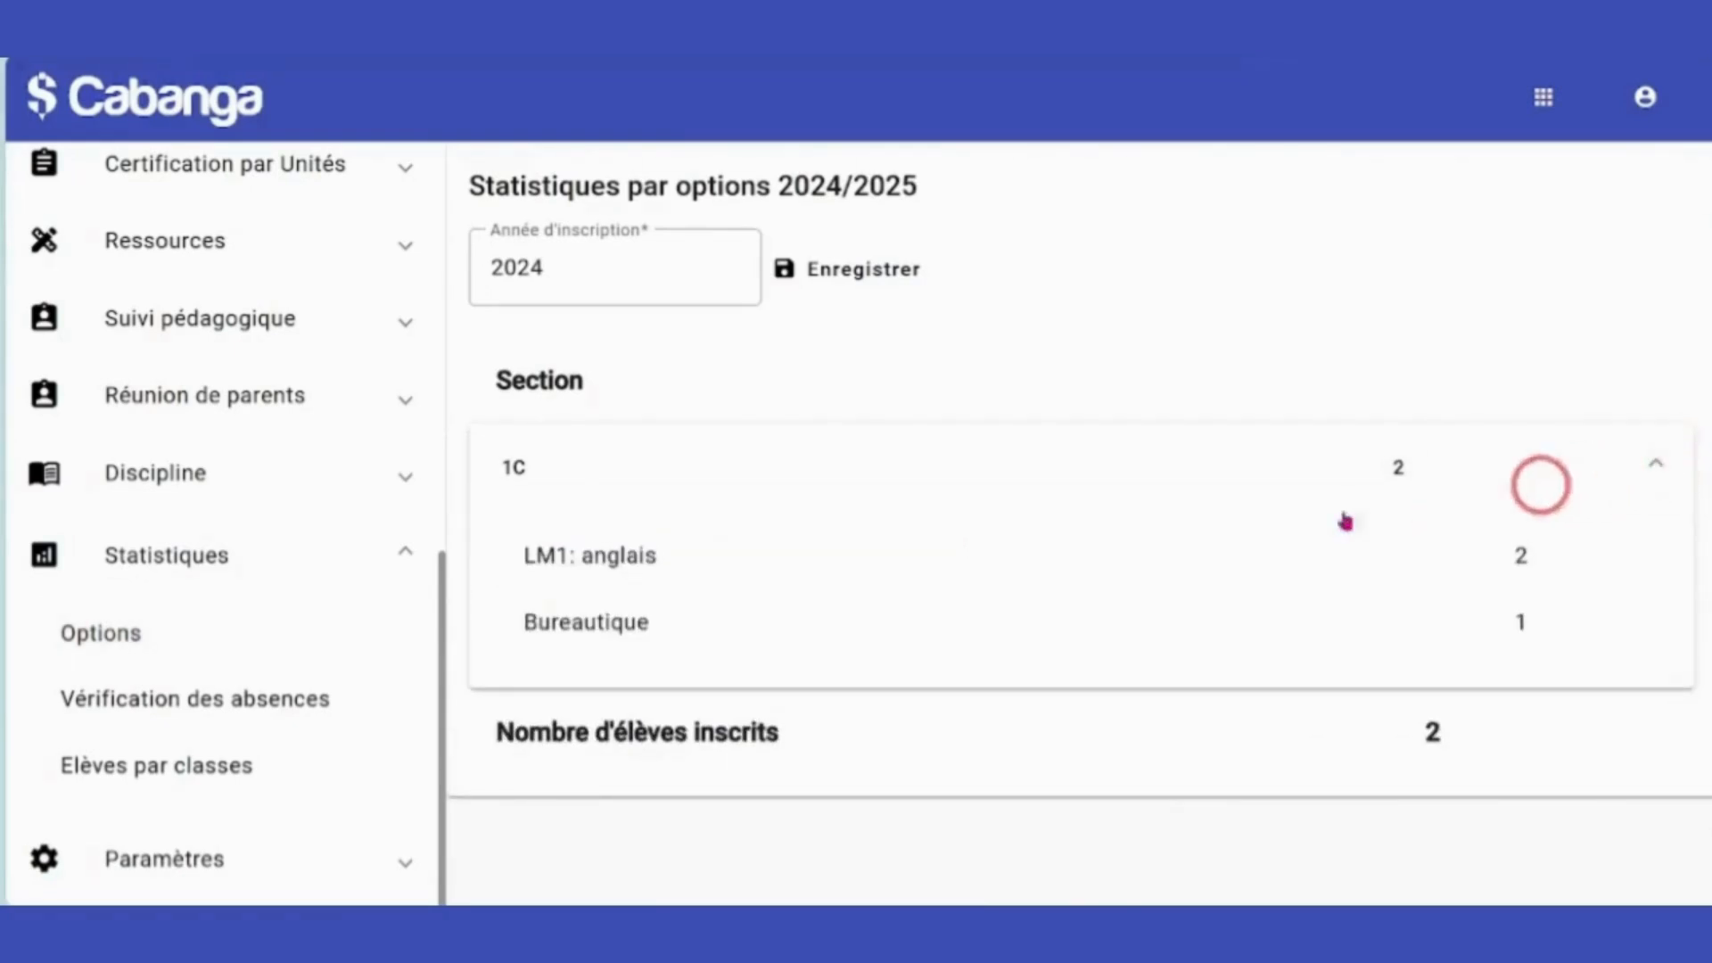
pyautogui.click(174, 763)
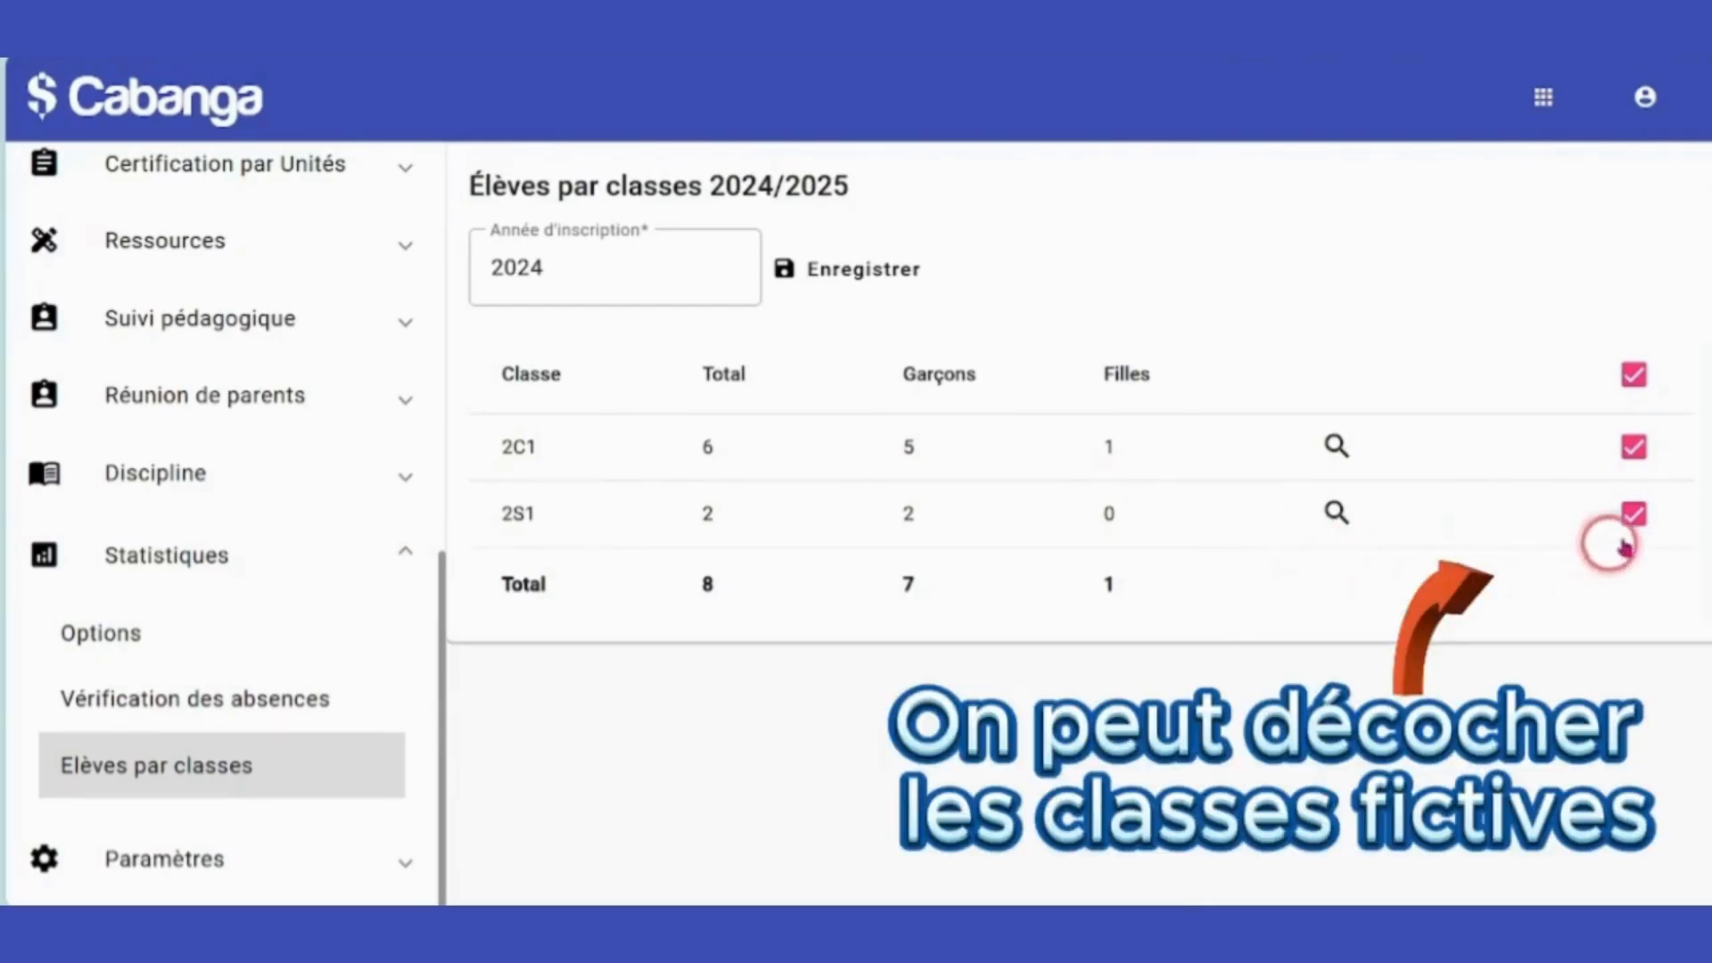
pyautogui.click(1636, 515)
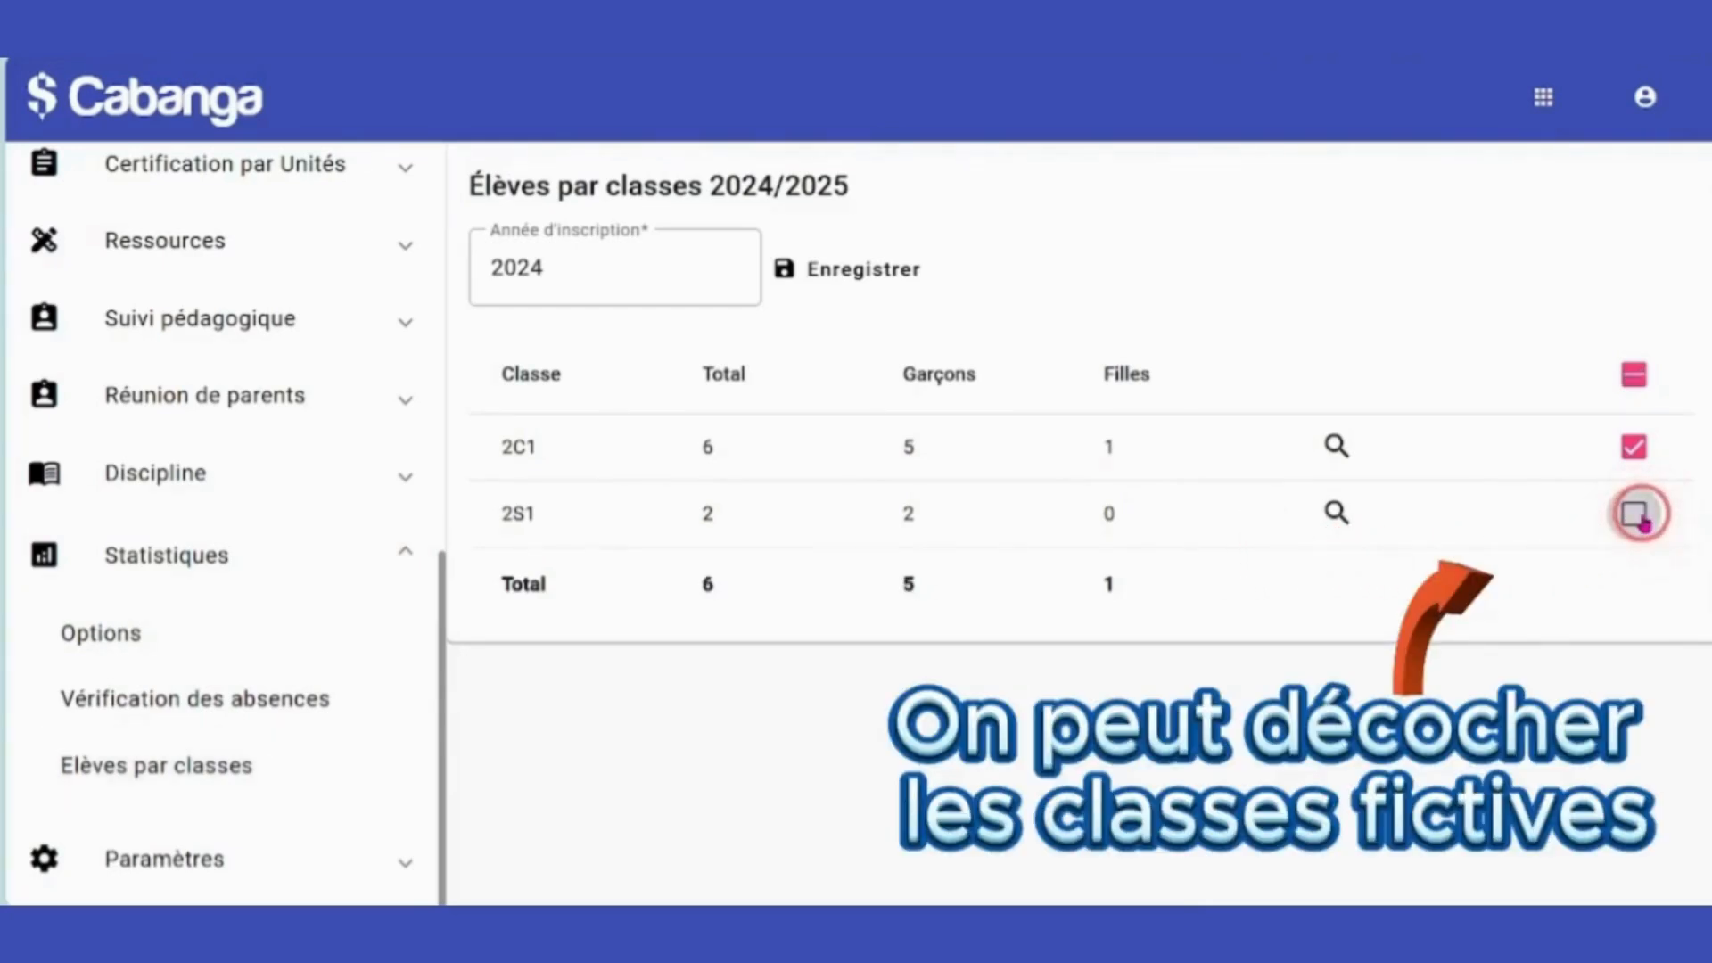
pyautogui.click(1641, 519)
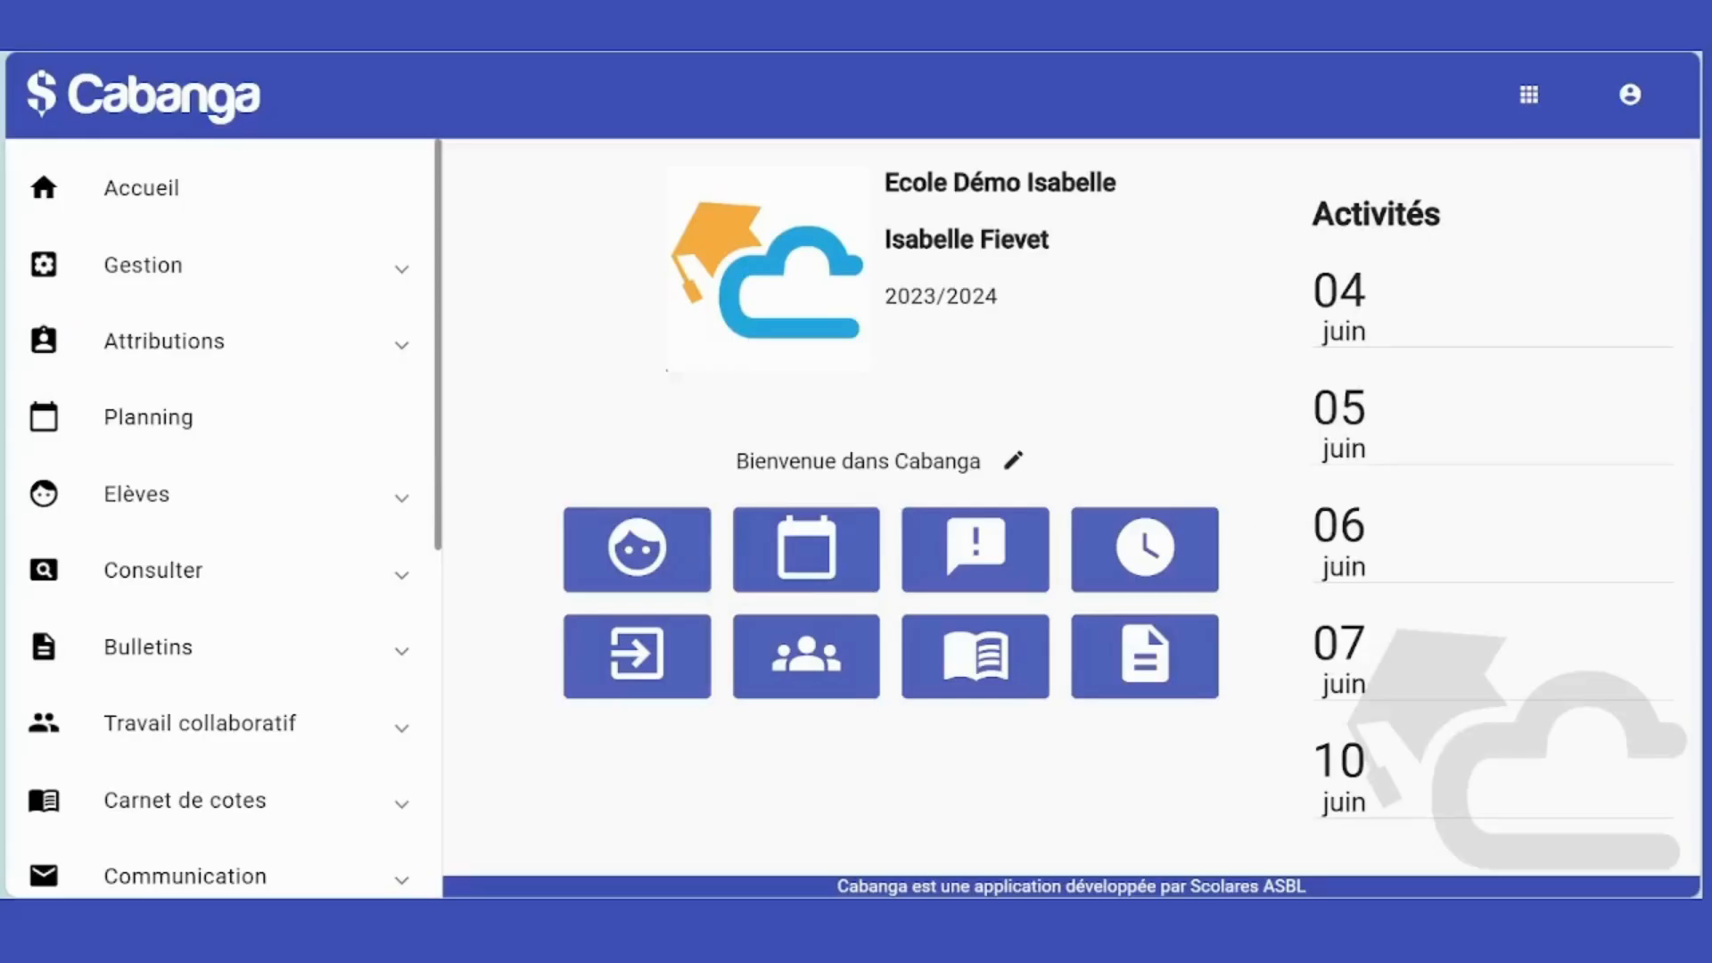
# On the Changement de classe page, list the students of section No.
pyautogui.click(213, 493)
pyautogui.scroll(-8, 214, 491)
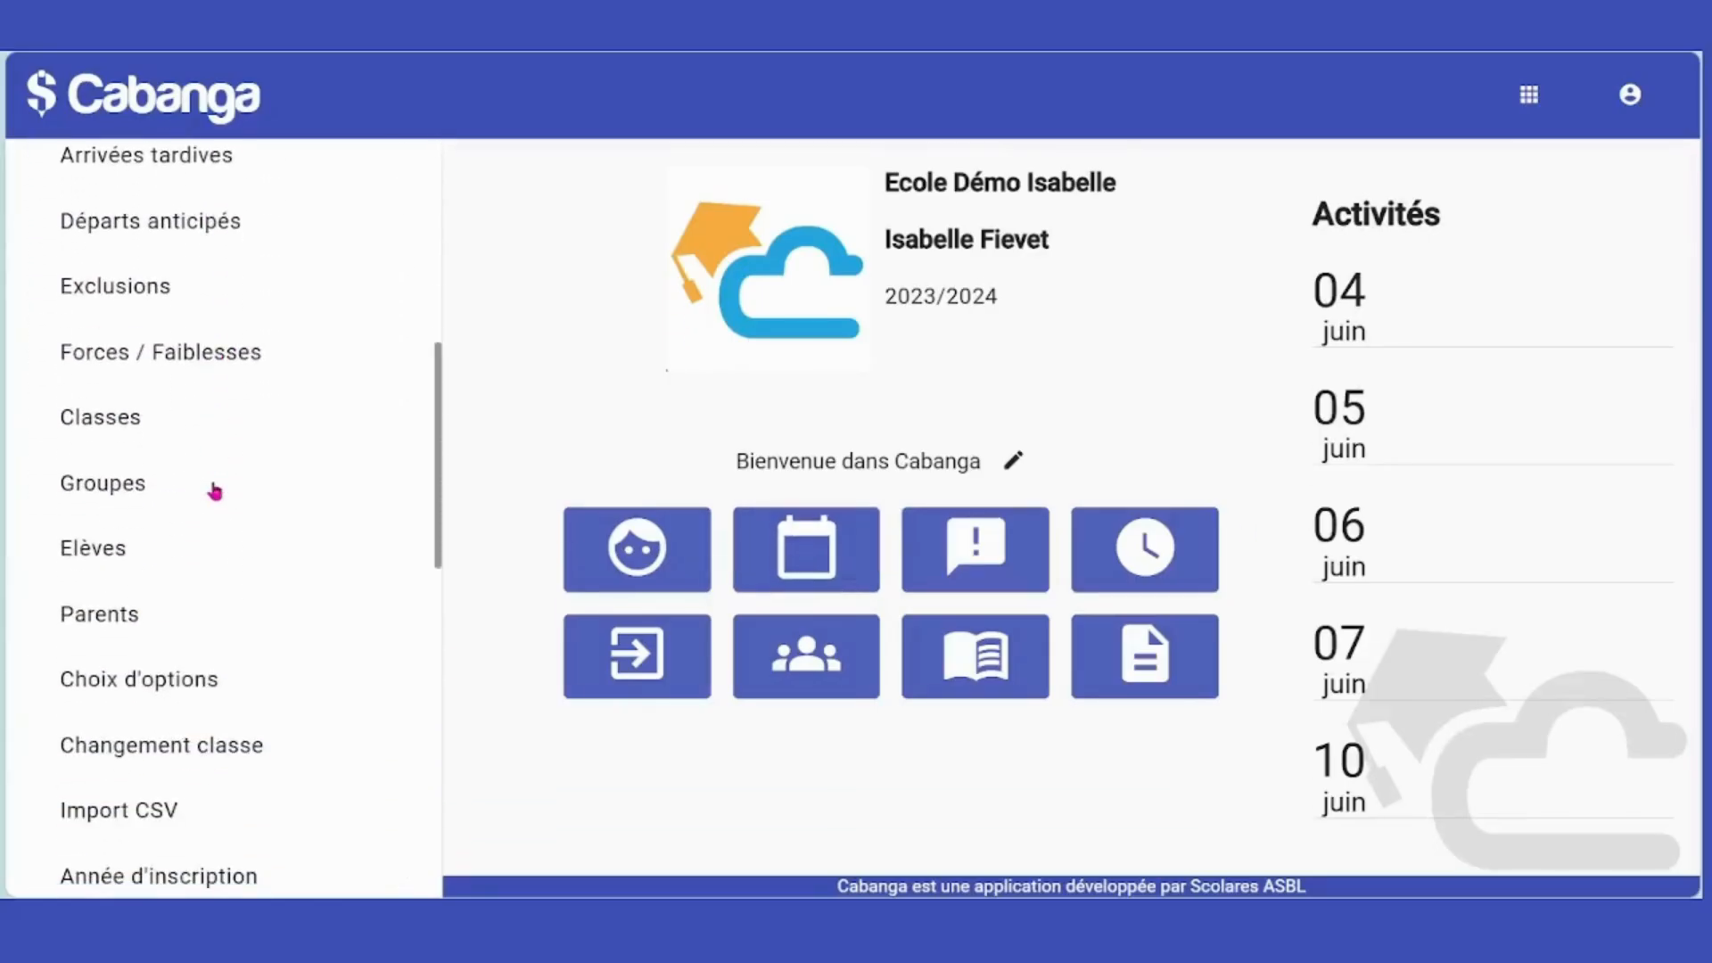
pyautogui.click(183, 747)
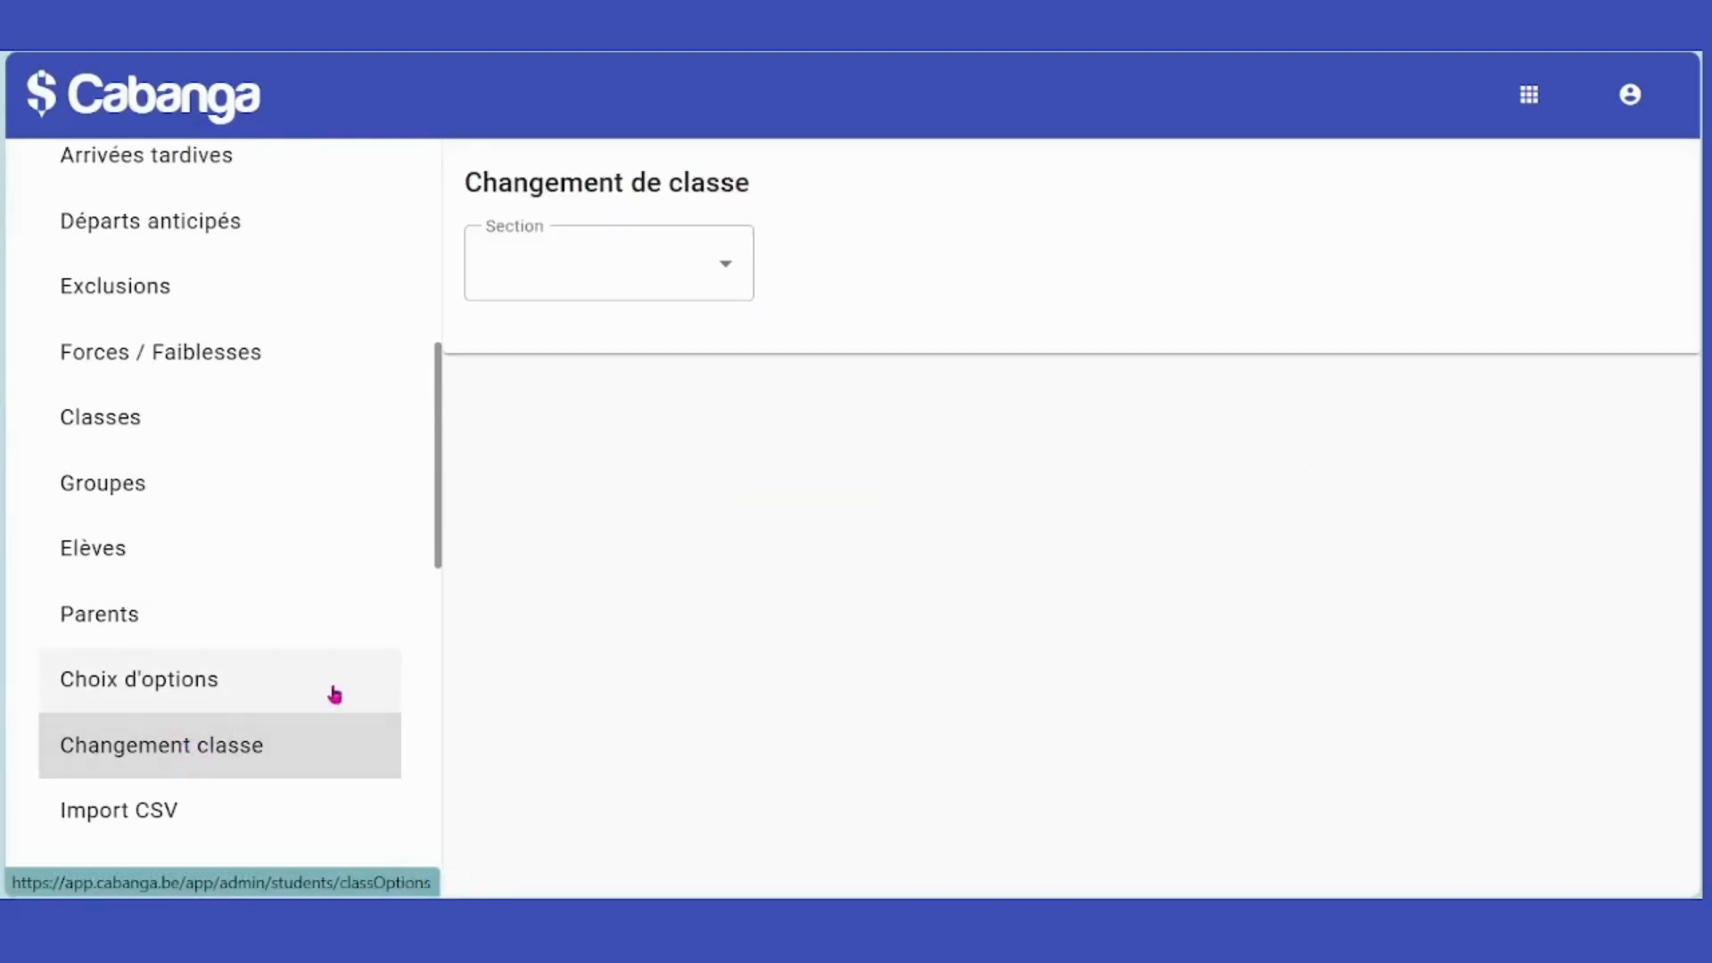
pyautogui.click(677, 260)
pyautogui.scroll(-3, 642, 432)
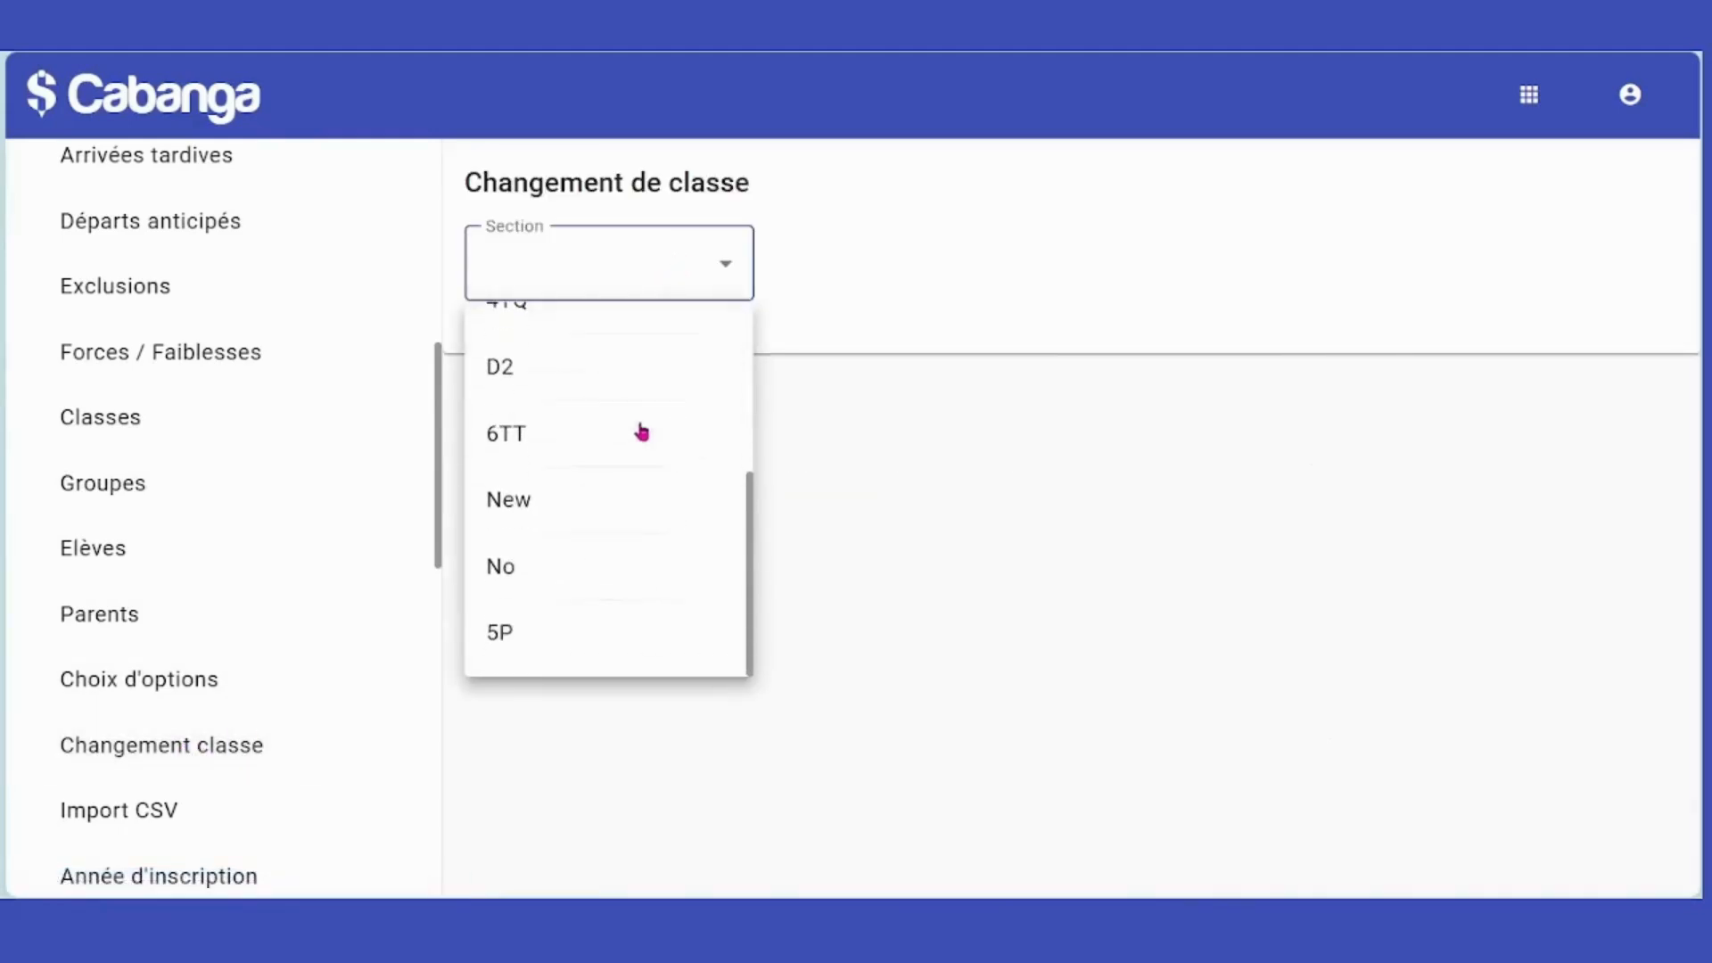
pyautogui.click(551, 571)
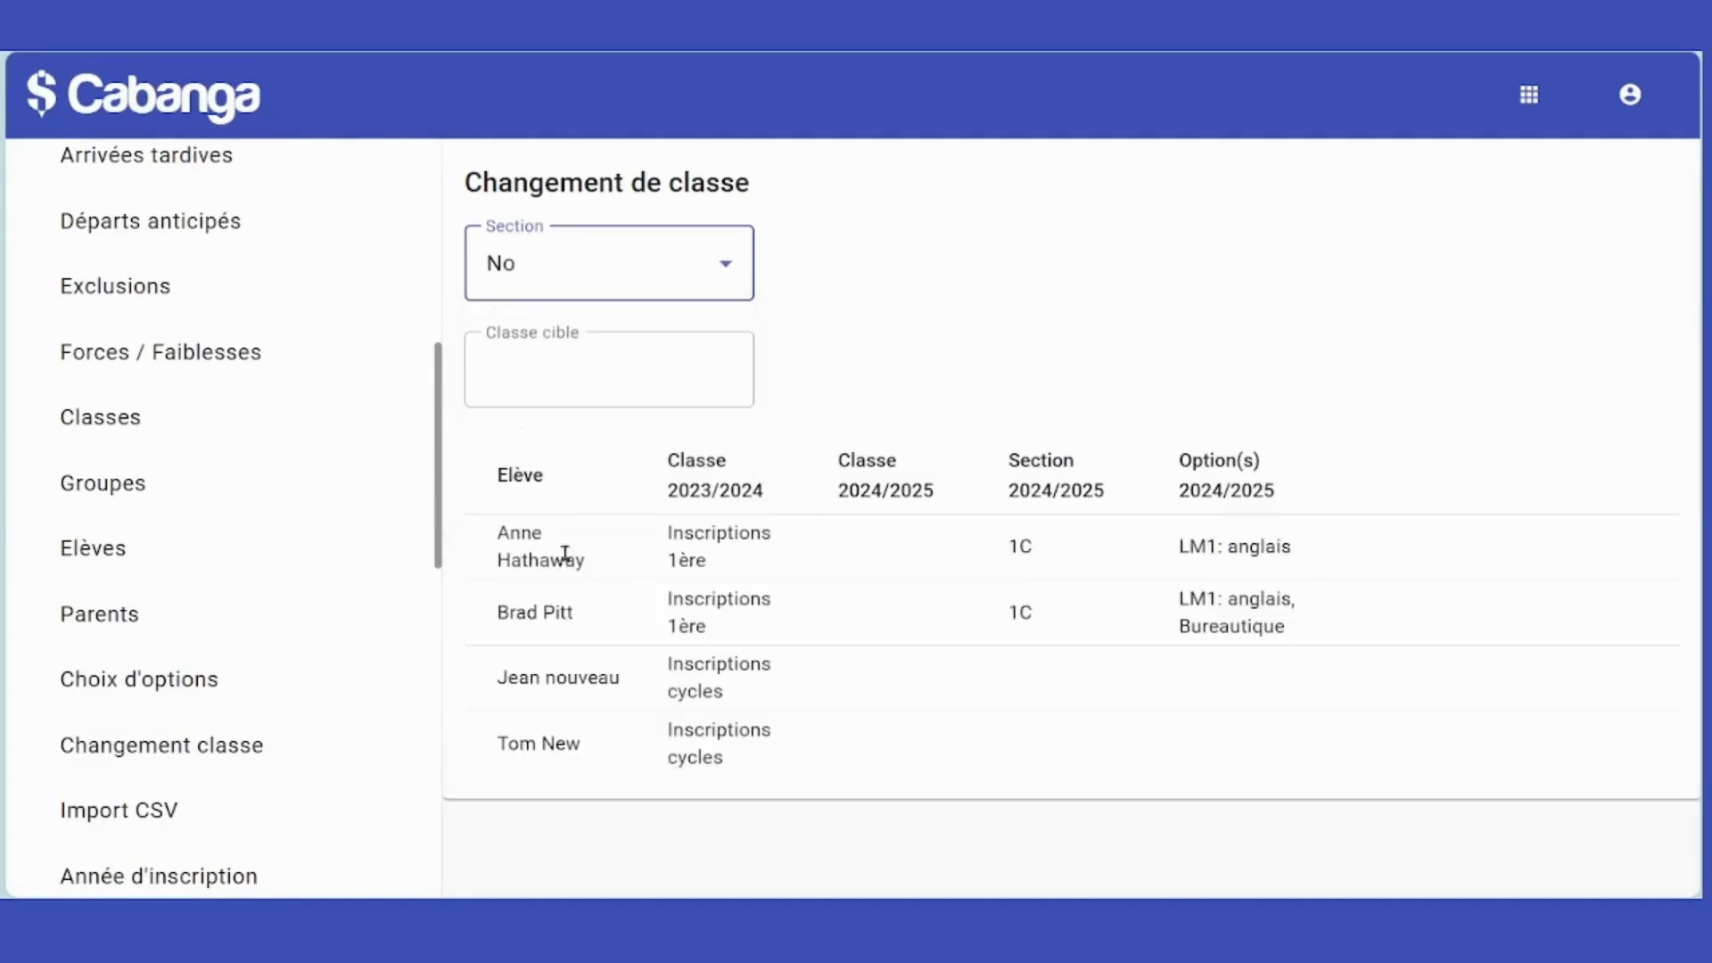
# Move the first two students into class 1C1, then switch the target class to 5PA.
pyautogui.click(585, 360)
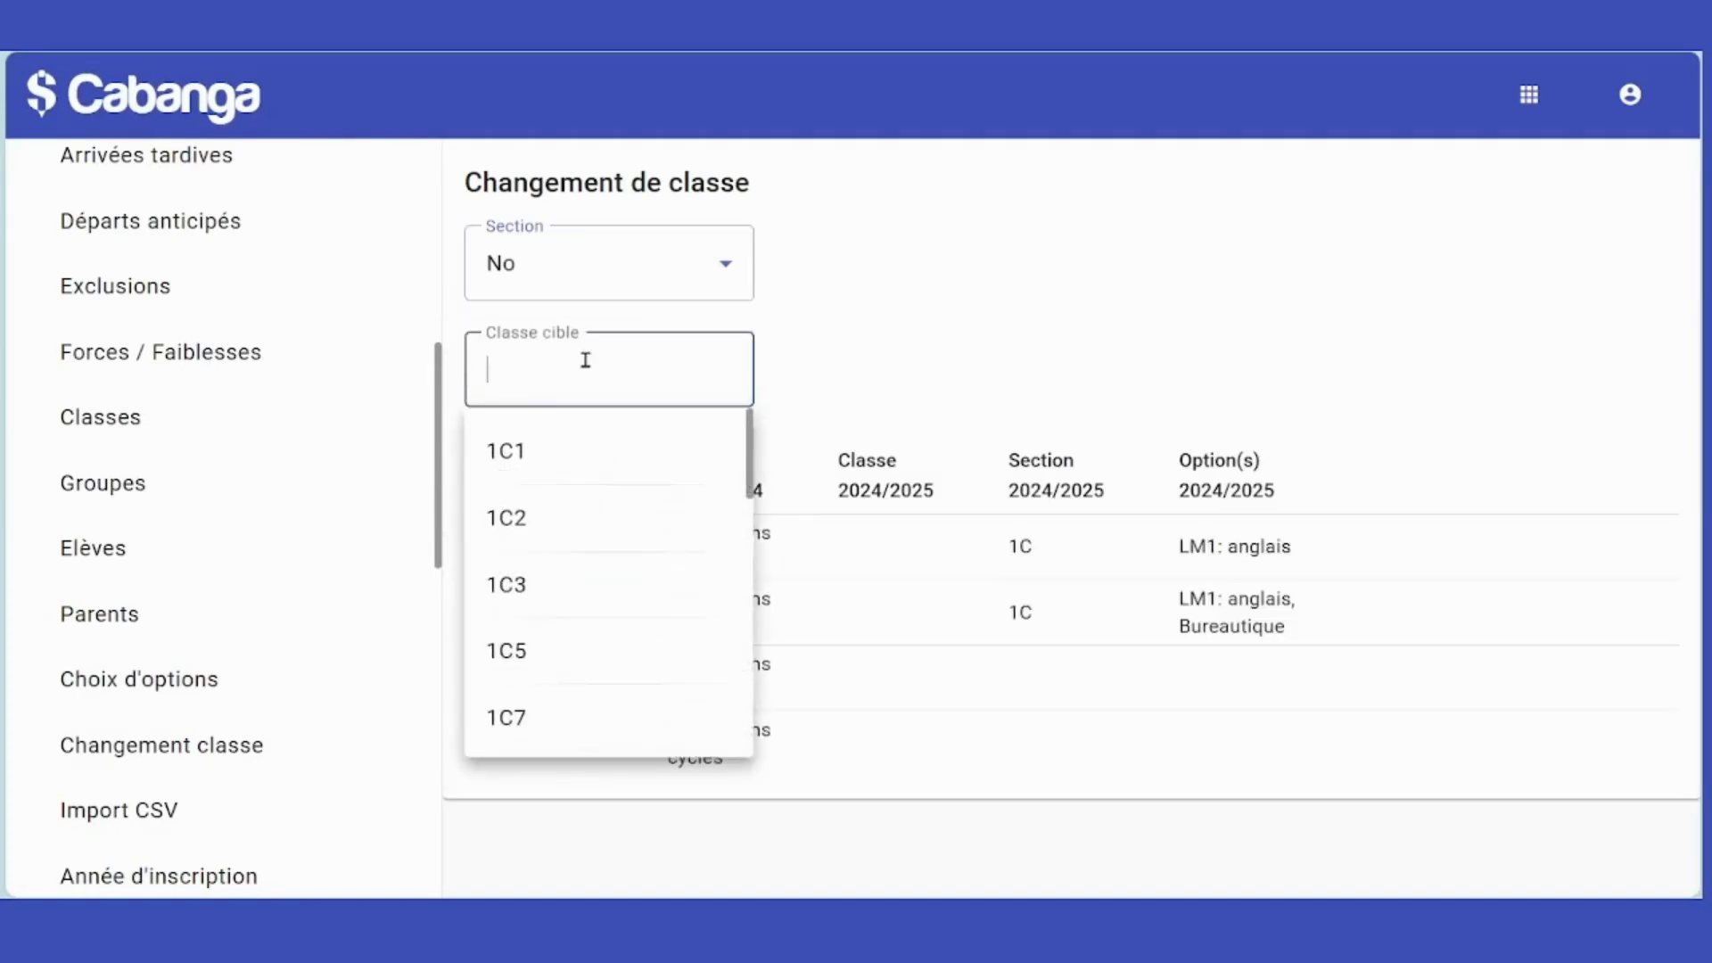
pyautogui.click(530, 455)
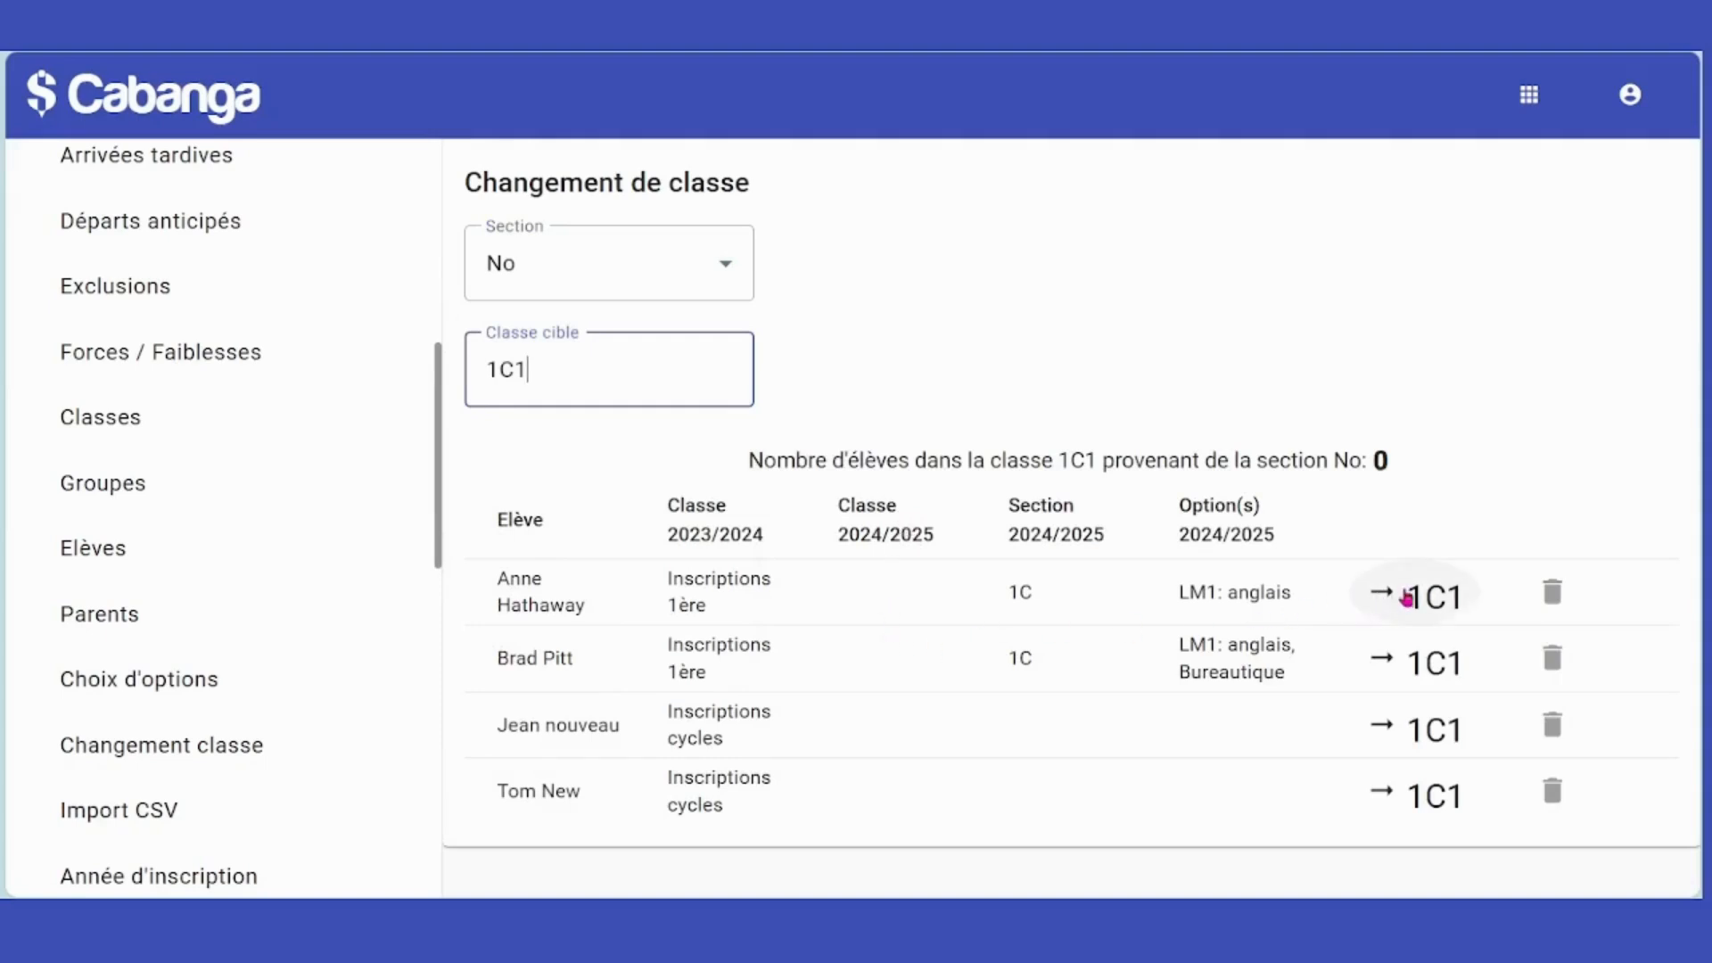
pyautogui.click(1398, 599)
pyautogui.click(1389, 662)
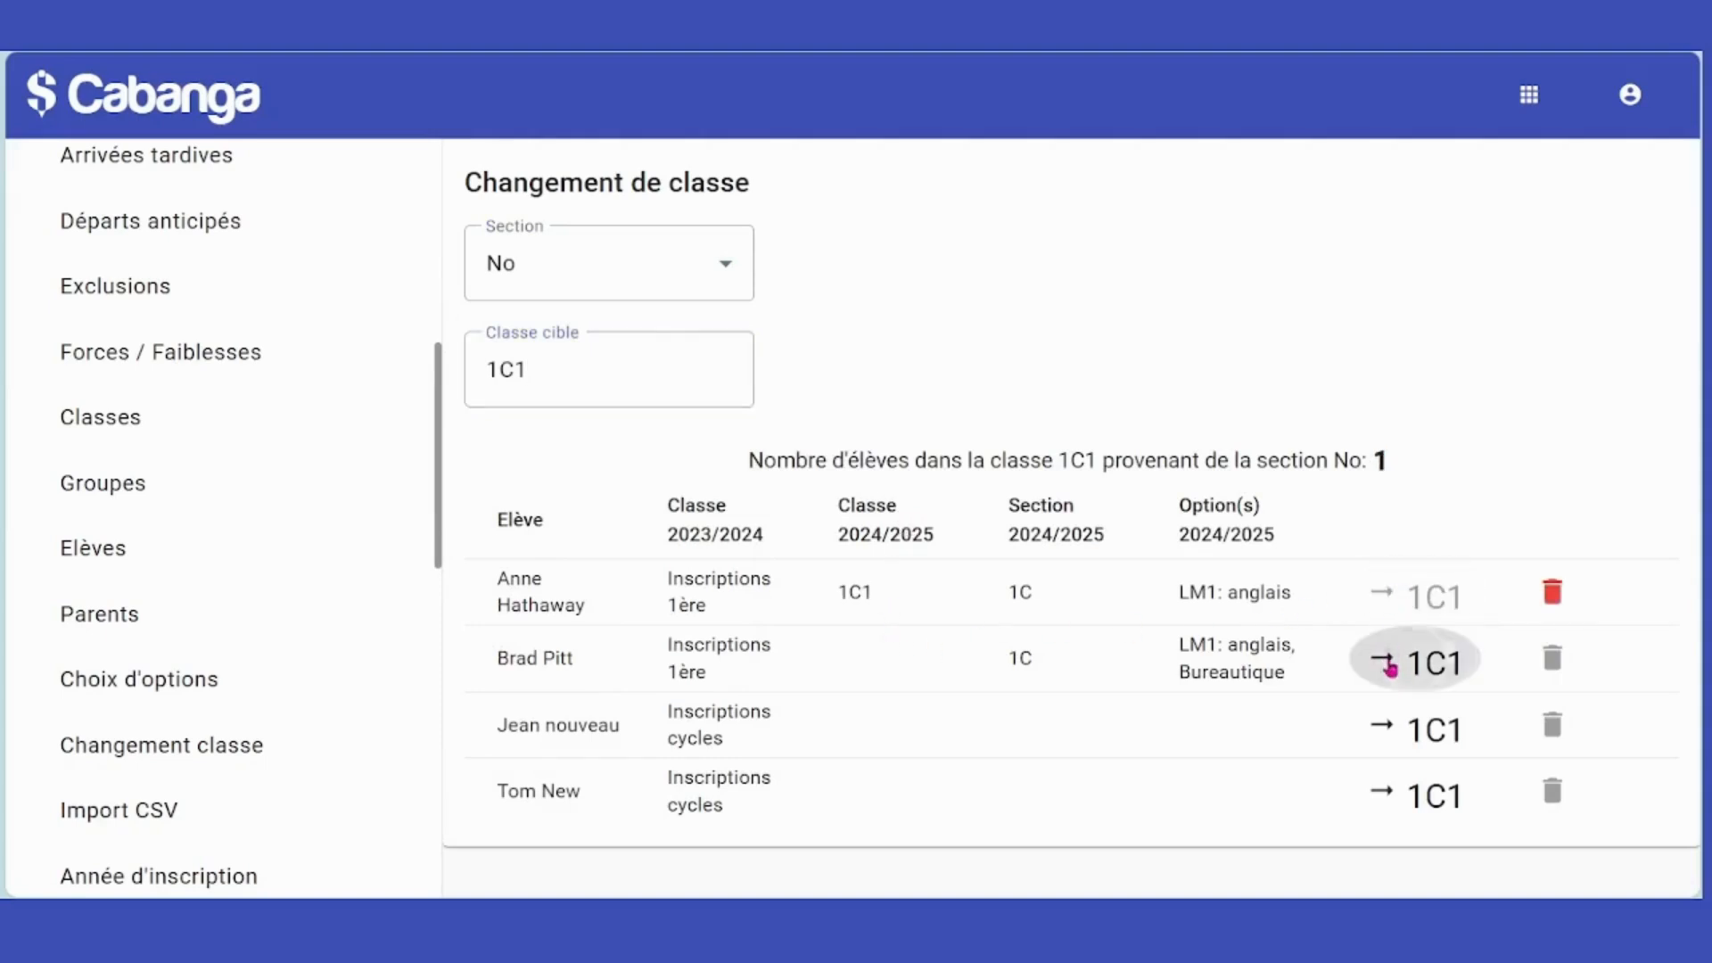
pyautogui.click(566, 371)
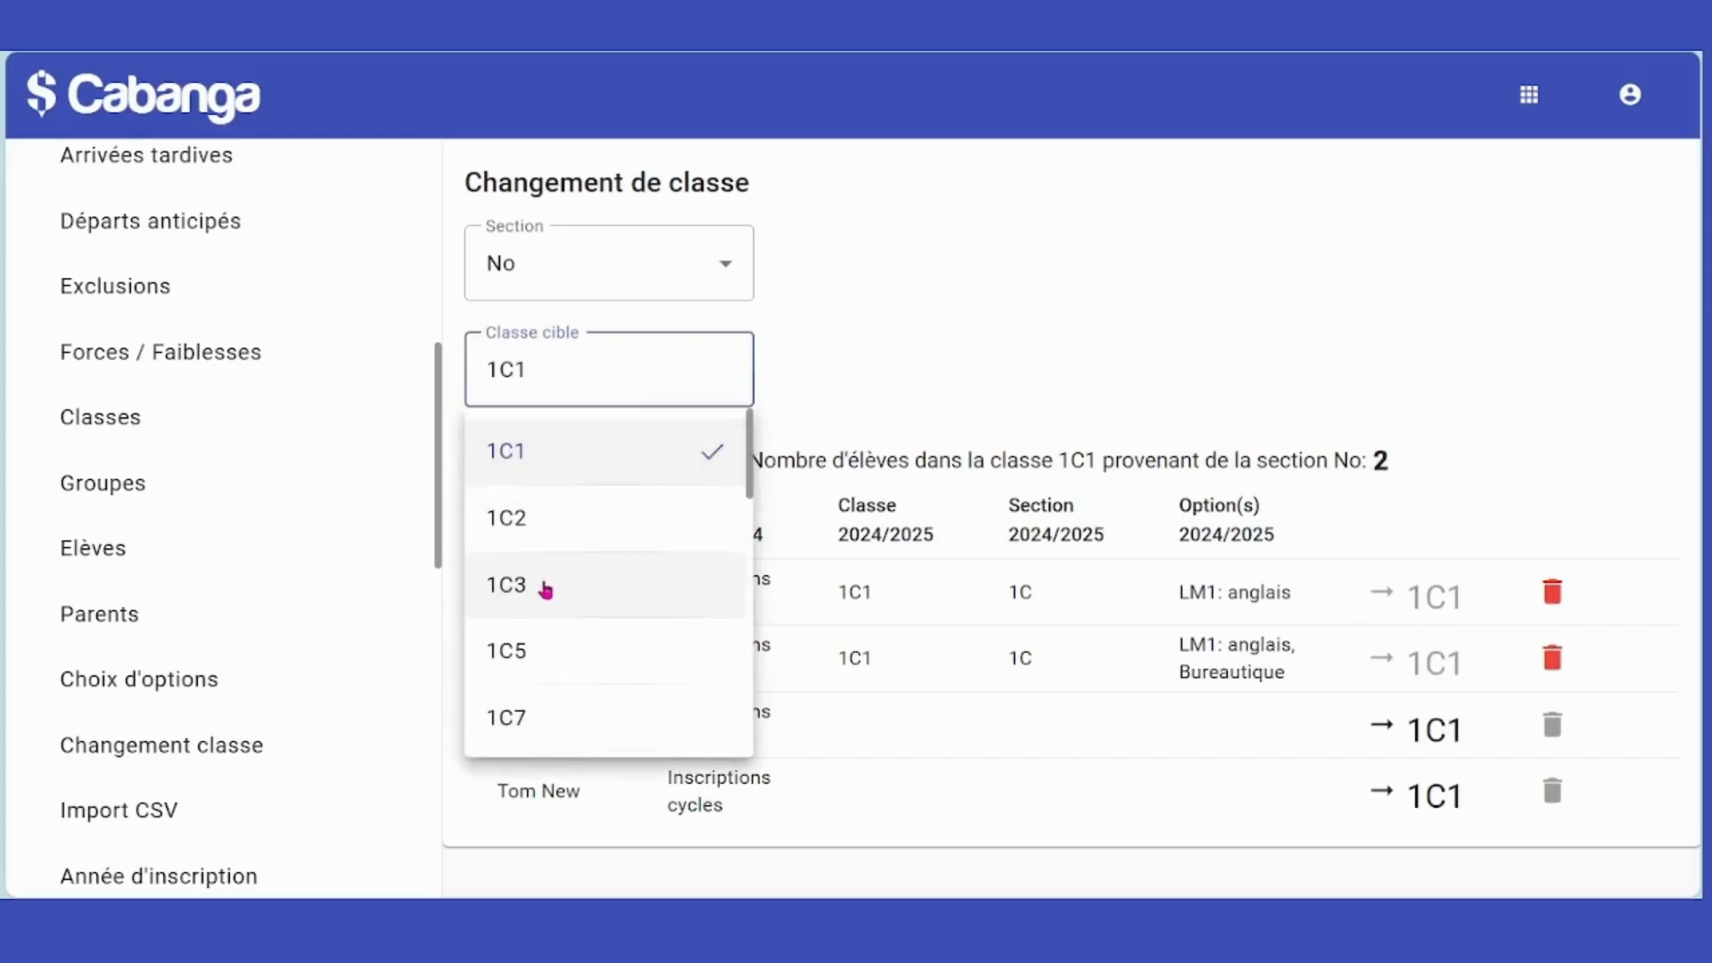
pyautogui.scroll(-6, 539, 604)
pyautogui.click(508, 699)
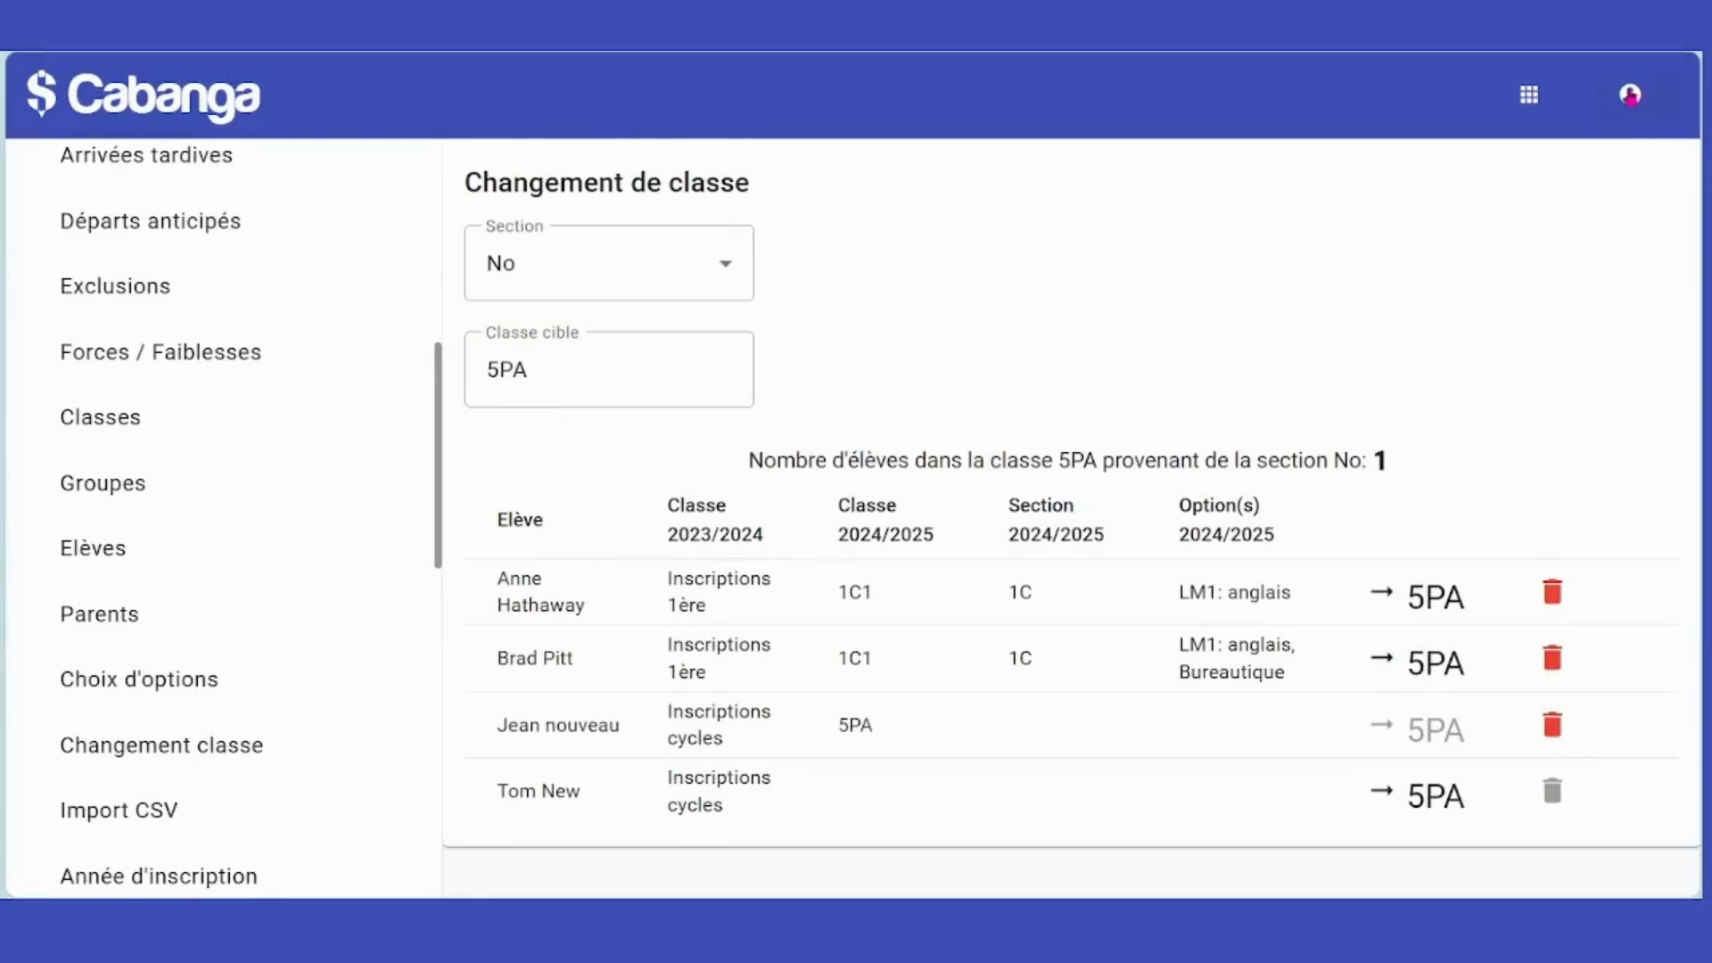
pyautogui.click(1631, 96)
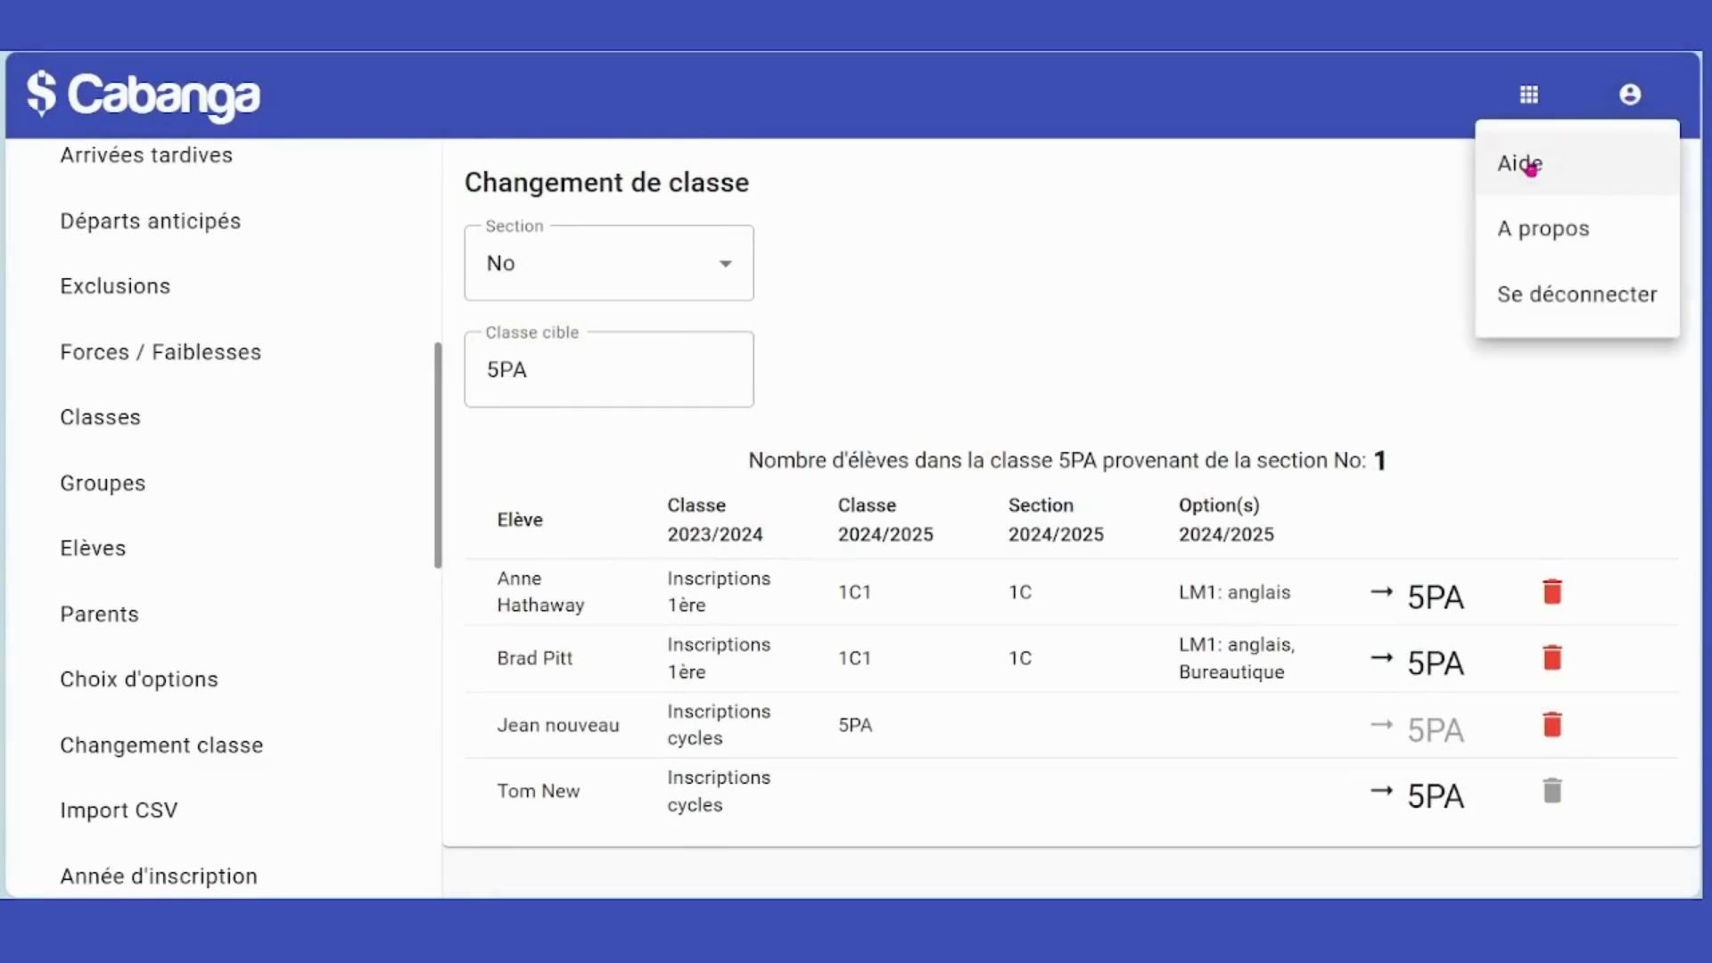
# Open the Aide user manual and scroll down to the administrator topics.
pyautogui.click(1531, 168)
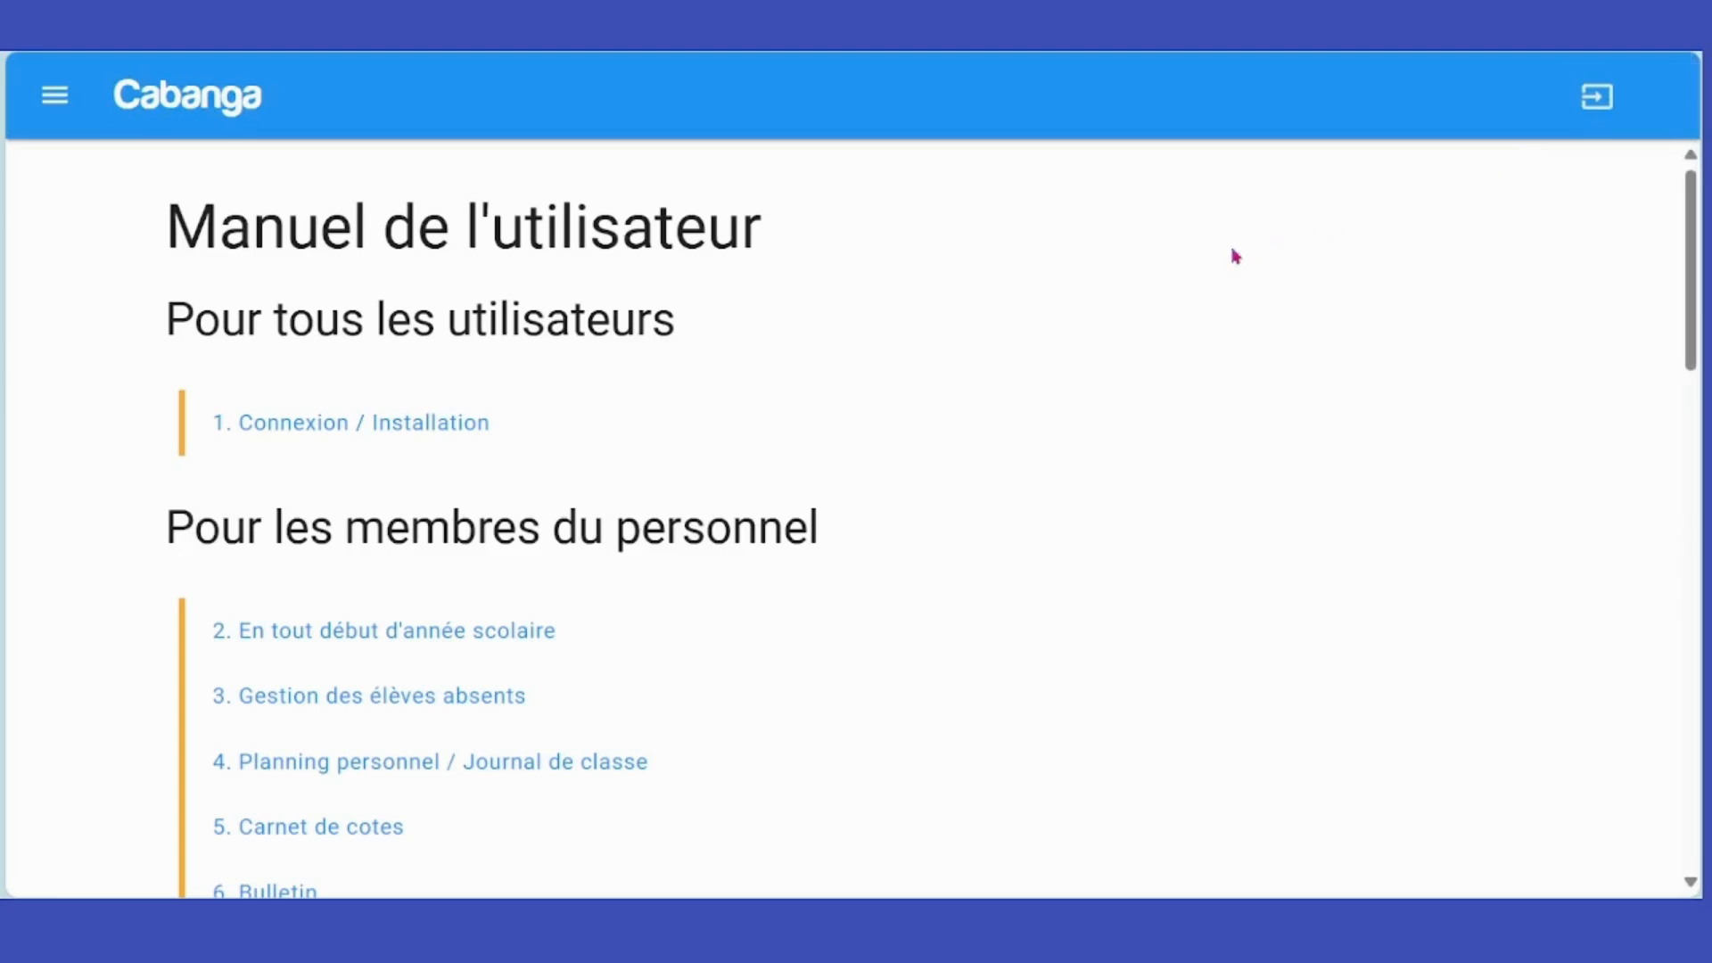
pyautogui.scroll(-15, 997, 415)
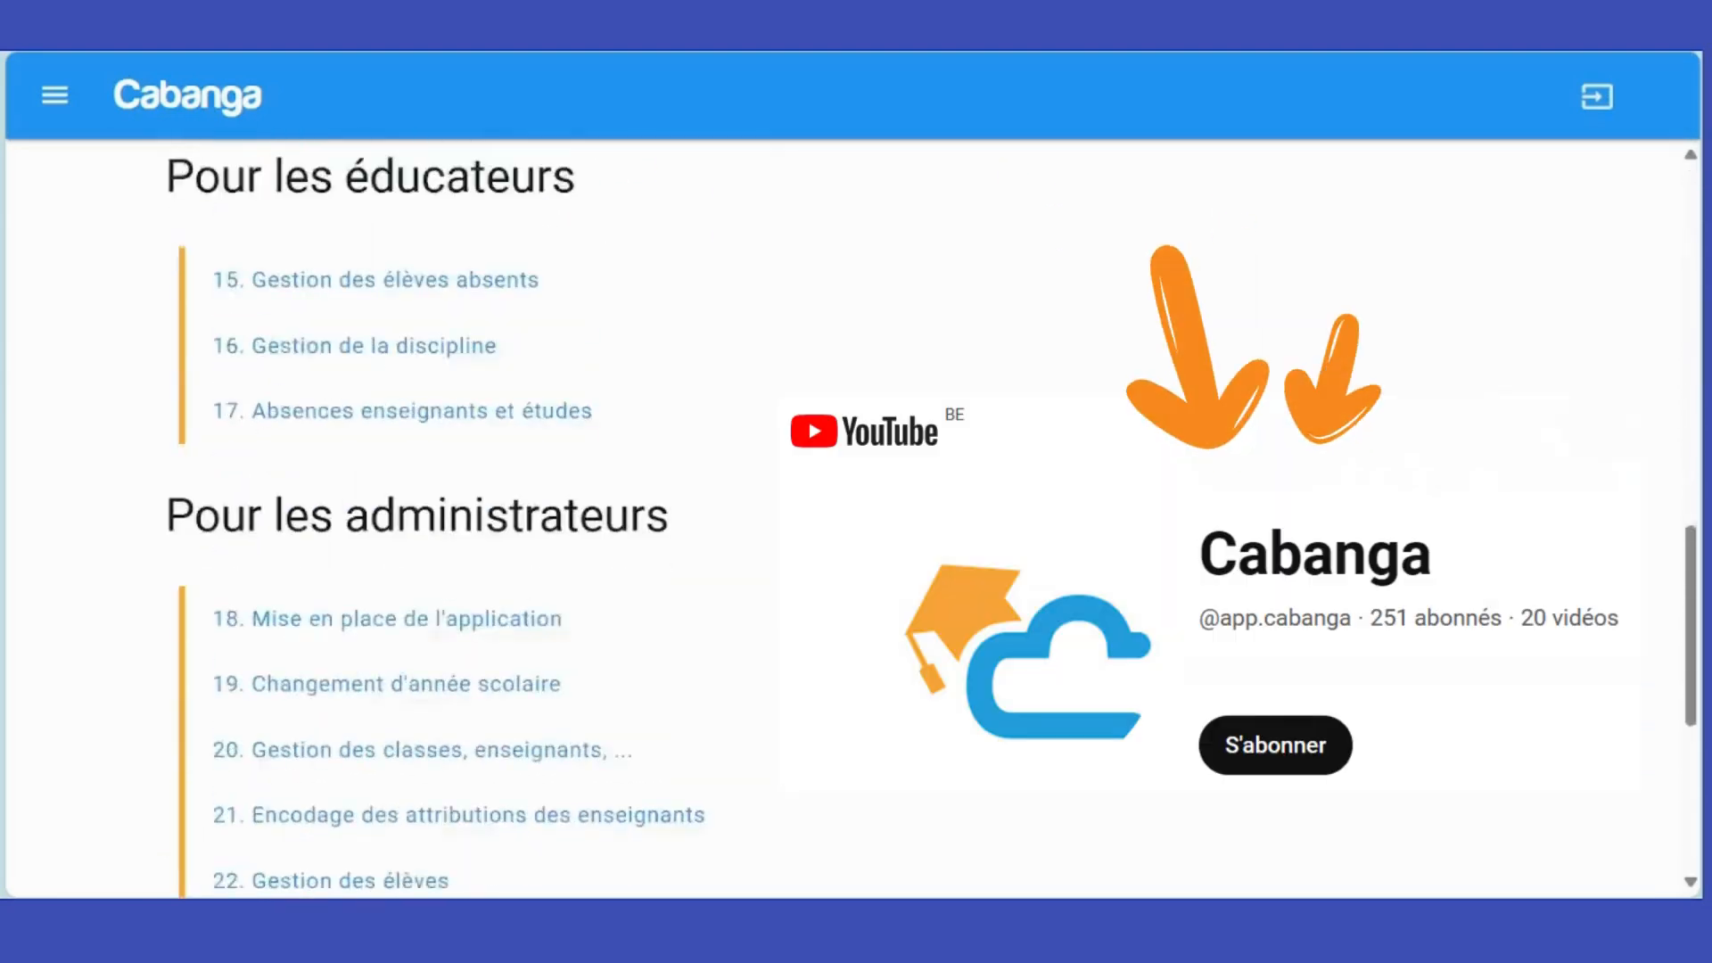
pyautogui.scroll(-5, 759, 489)
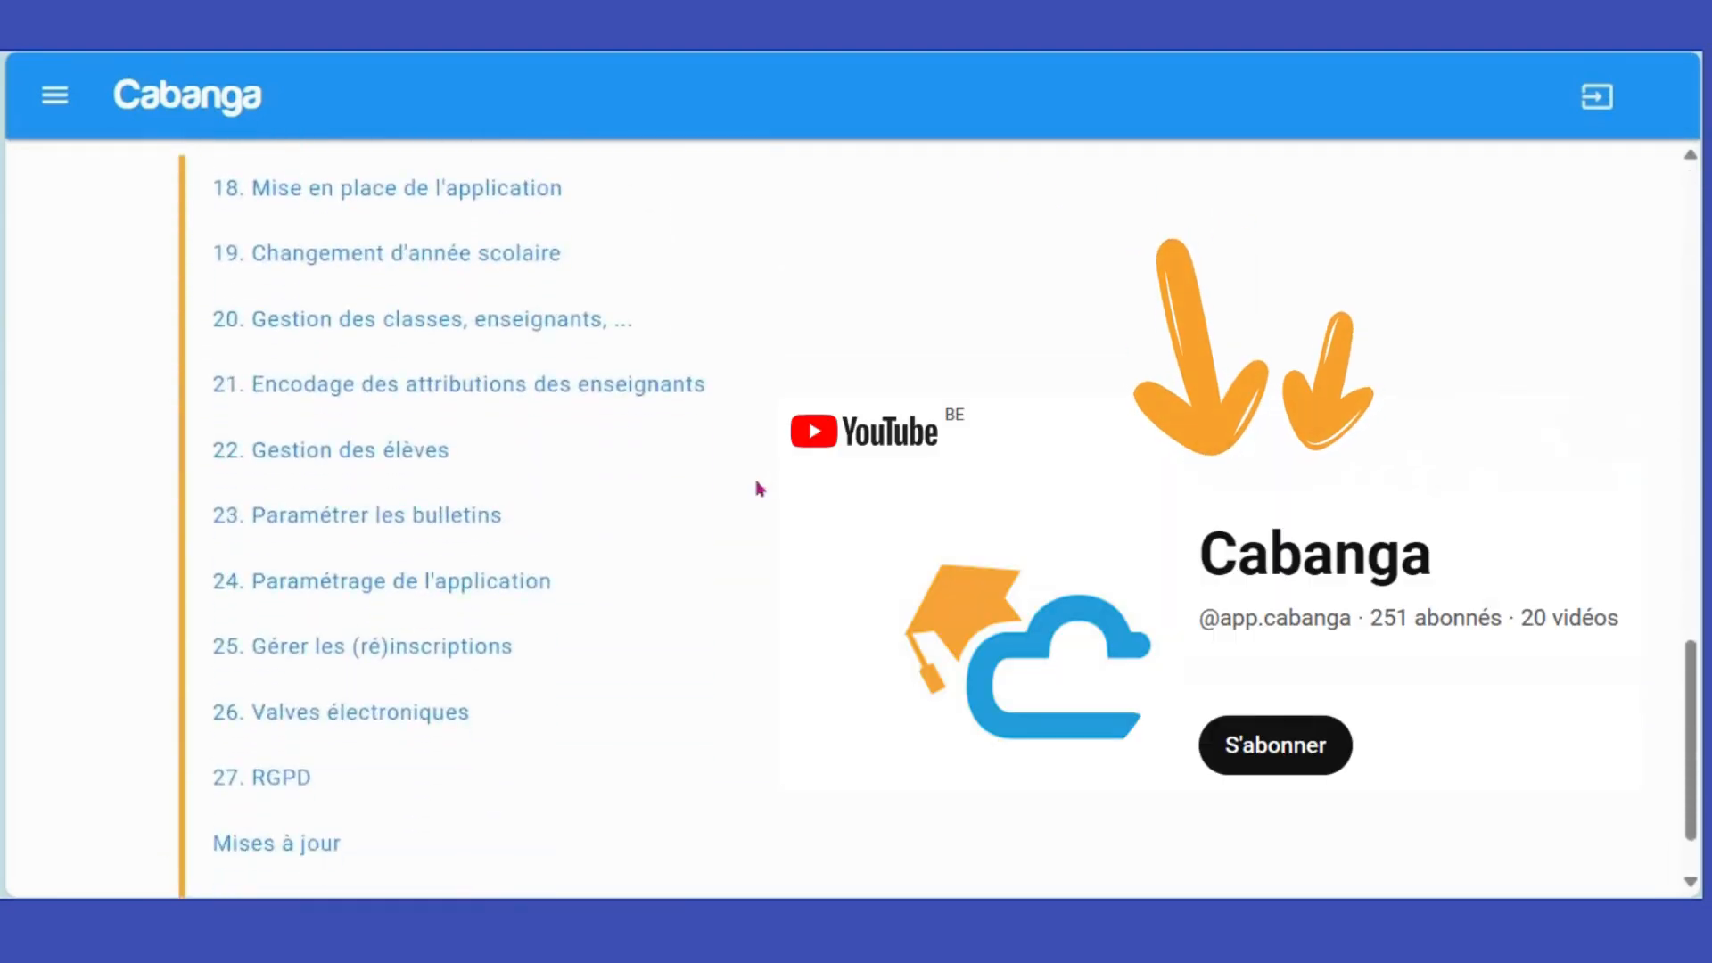